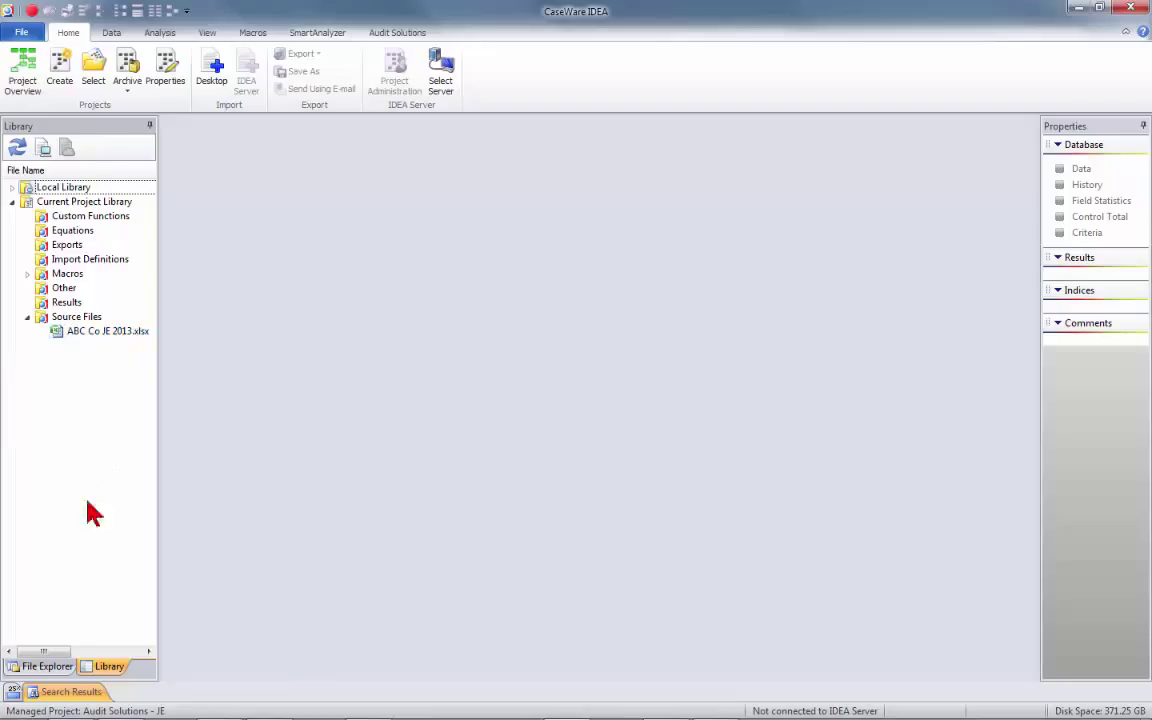
Start a desktop import in Microsoft Excel format using ABC Co JE 2013.xlsx from the project's Source Files.ILB folder.
click(48, 666)
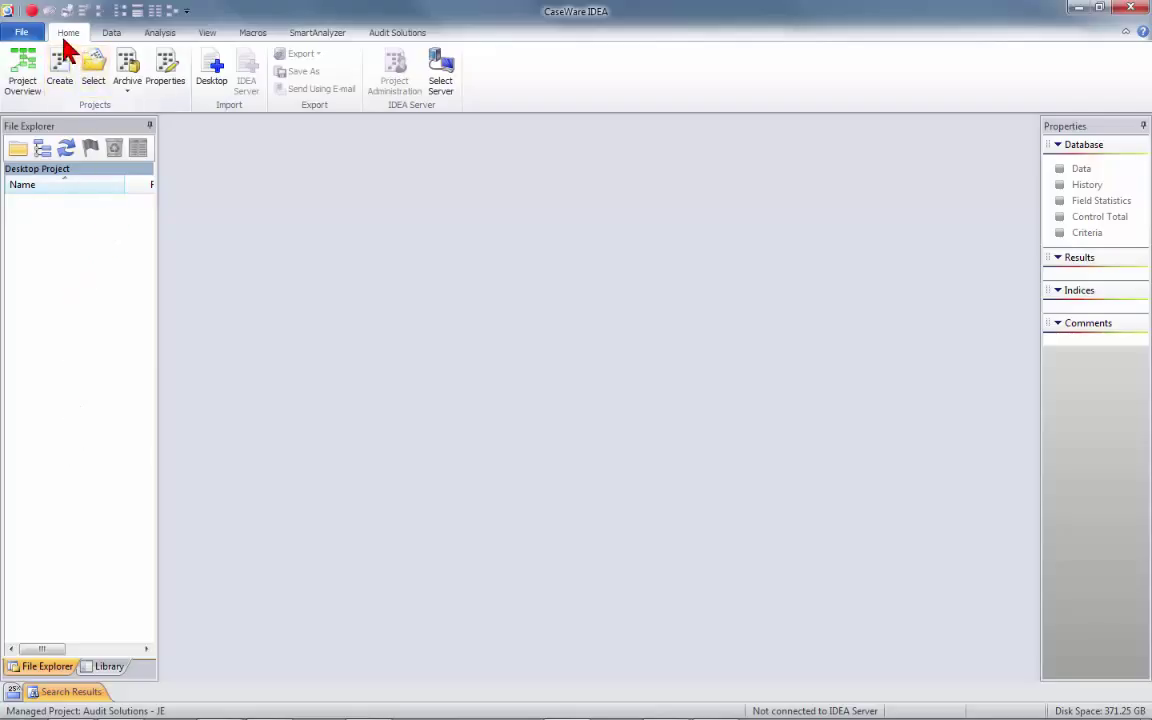
click(213, 78)
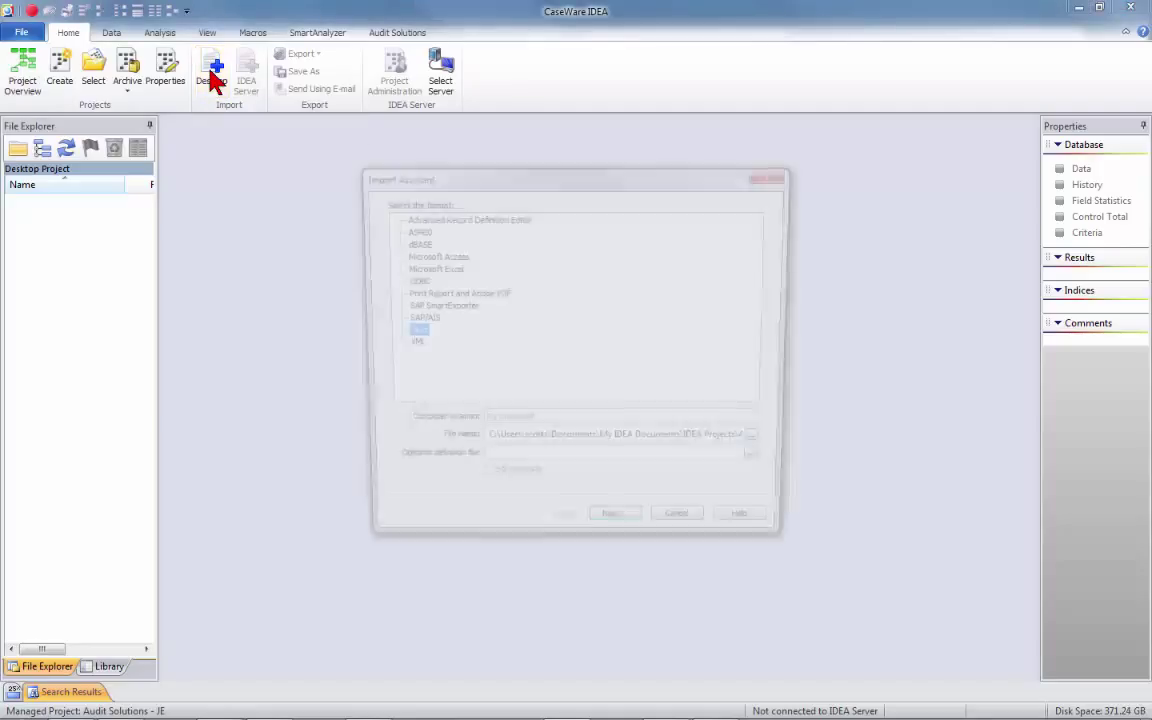
click(430, 267)
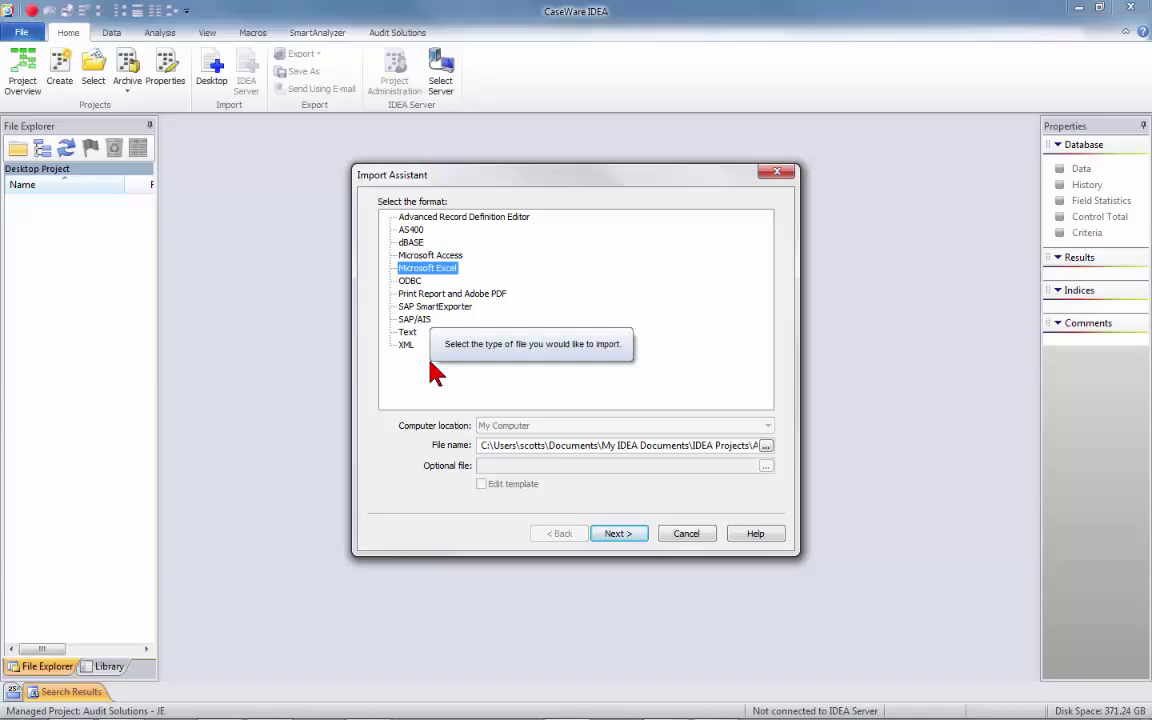
click(764, 445)
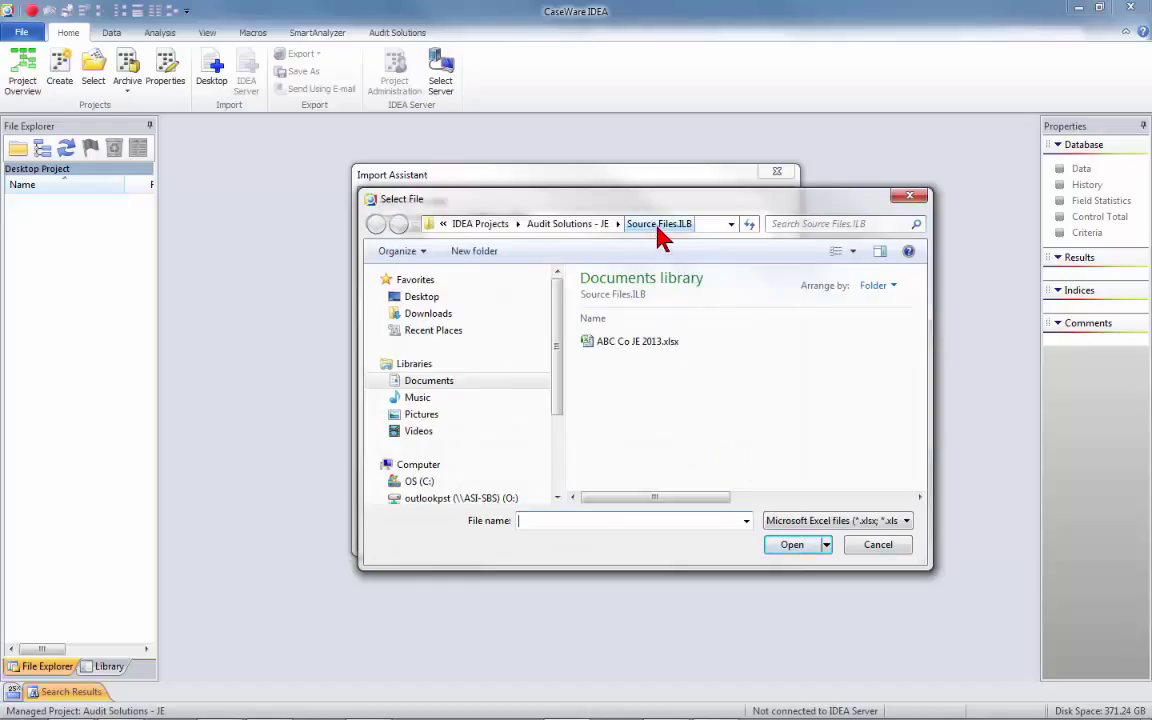
click(650, 342)
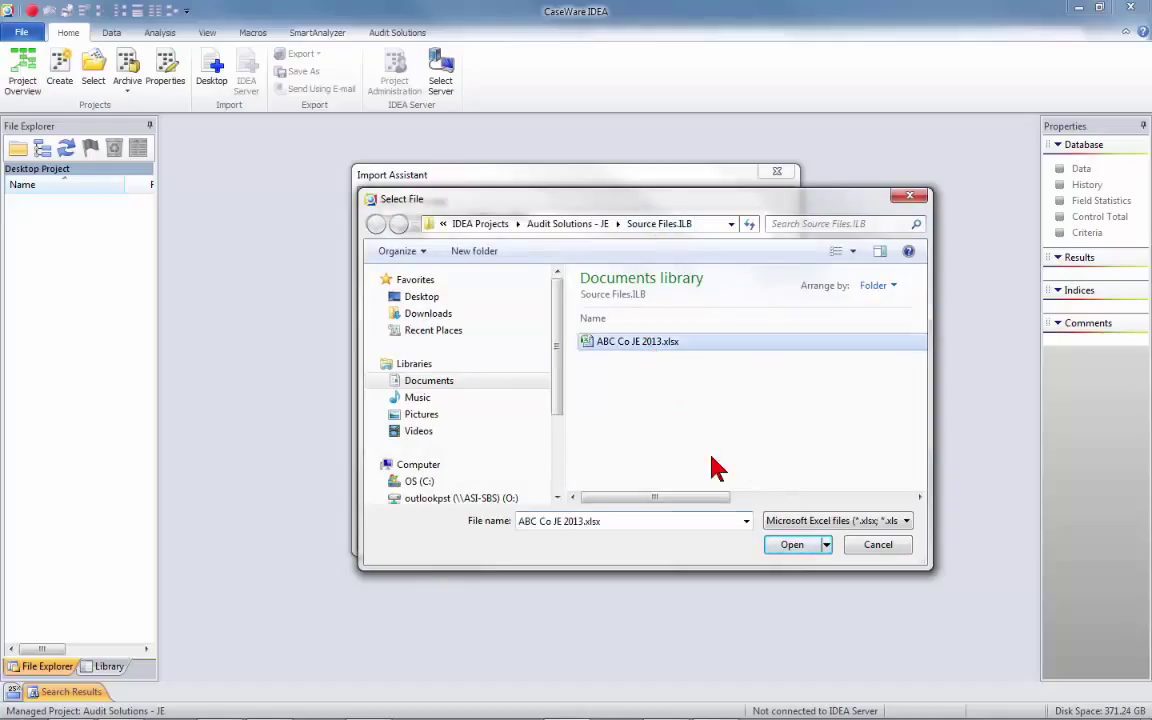
click(785, 544)
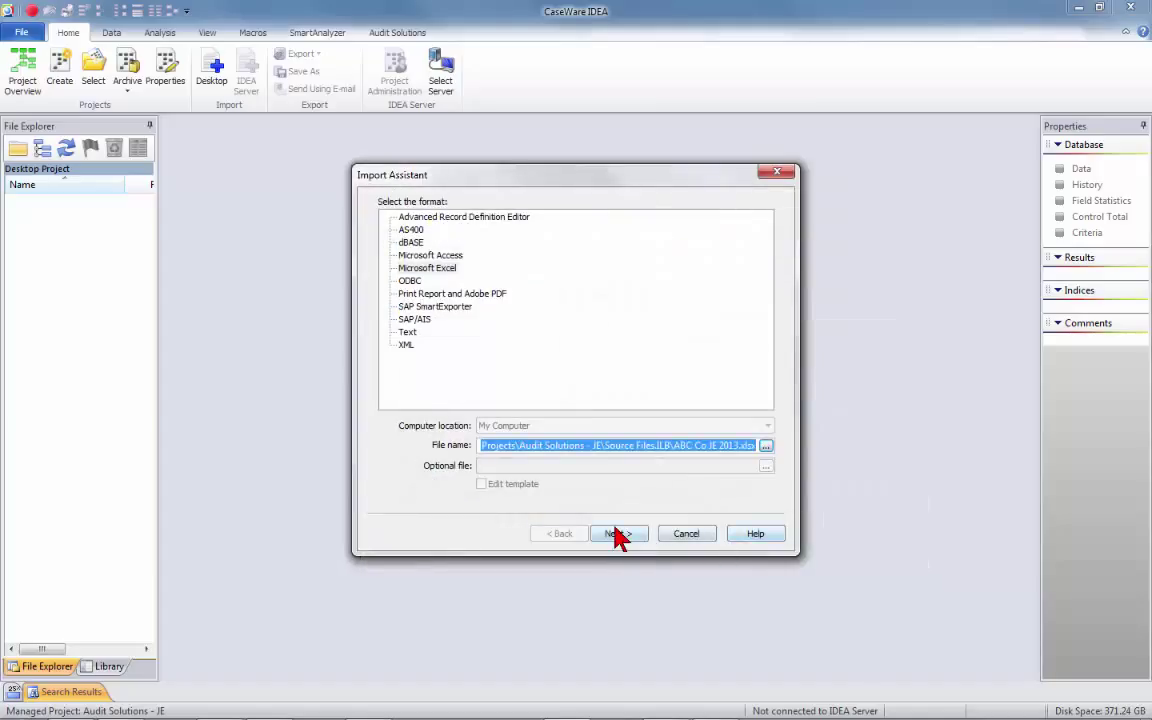
click(617, 537)
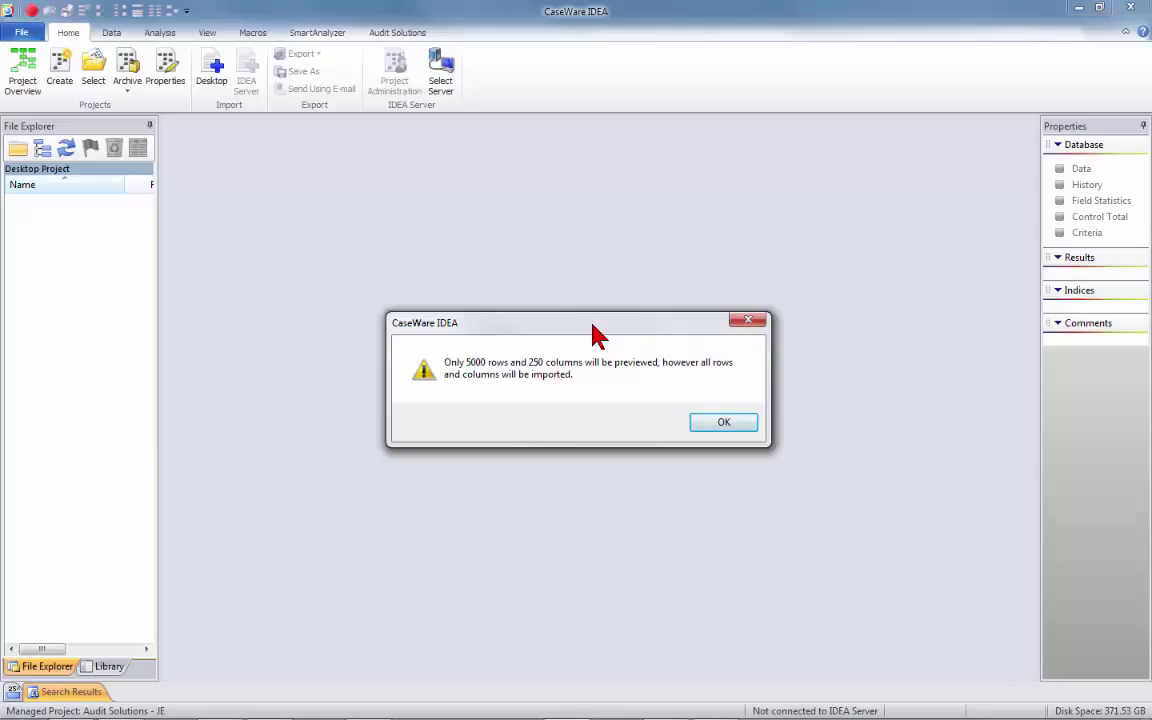
click(720, 421)
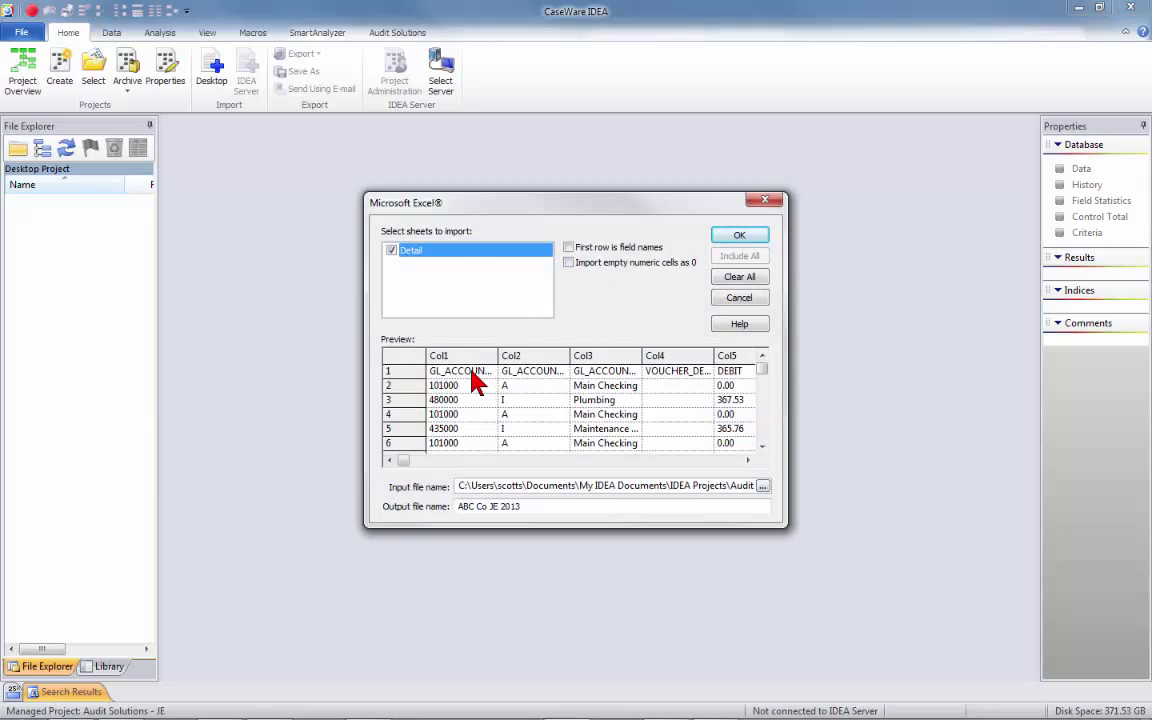
Import the Detail sheet with the first row as field names and empty numeric cells imported as 0.
click(568, 248)
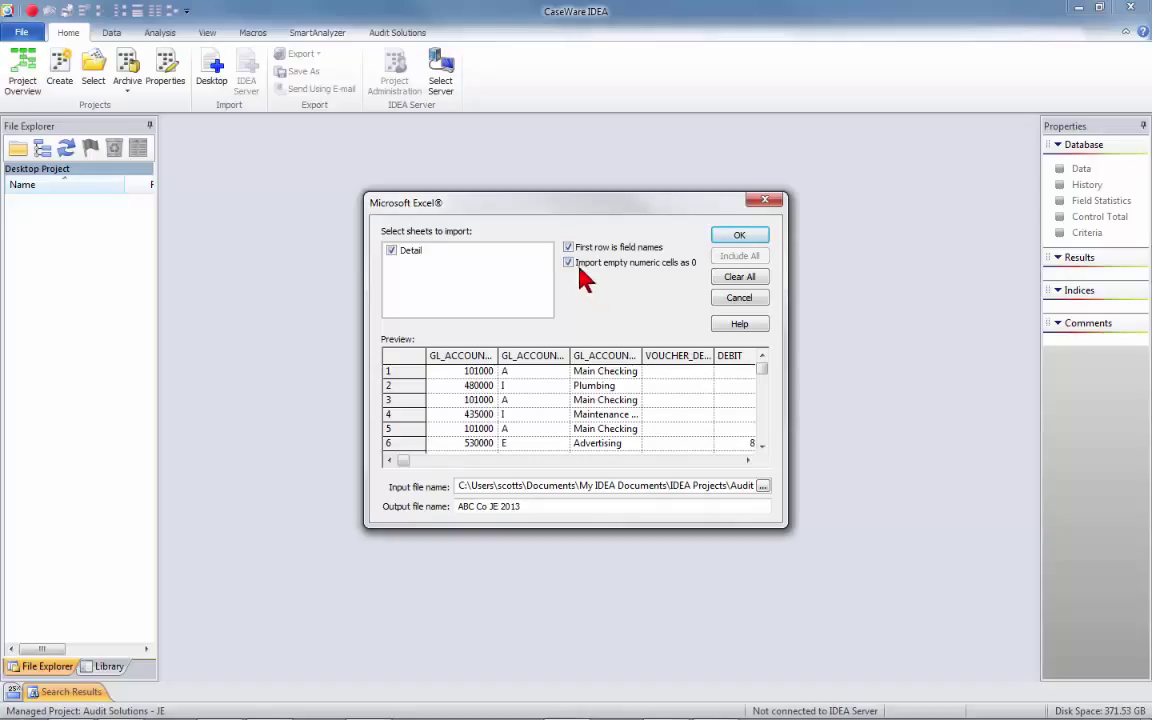
mouse_move(606, 267)
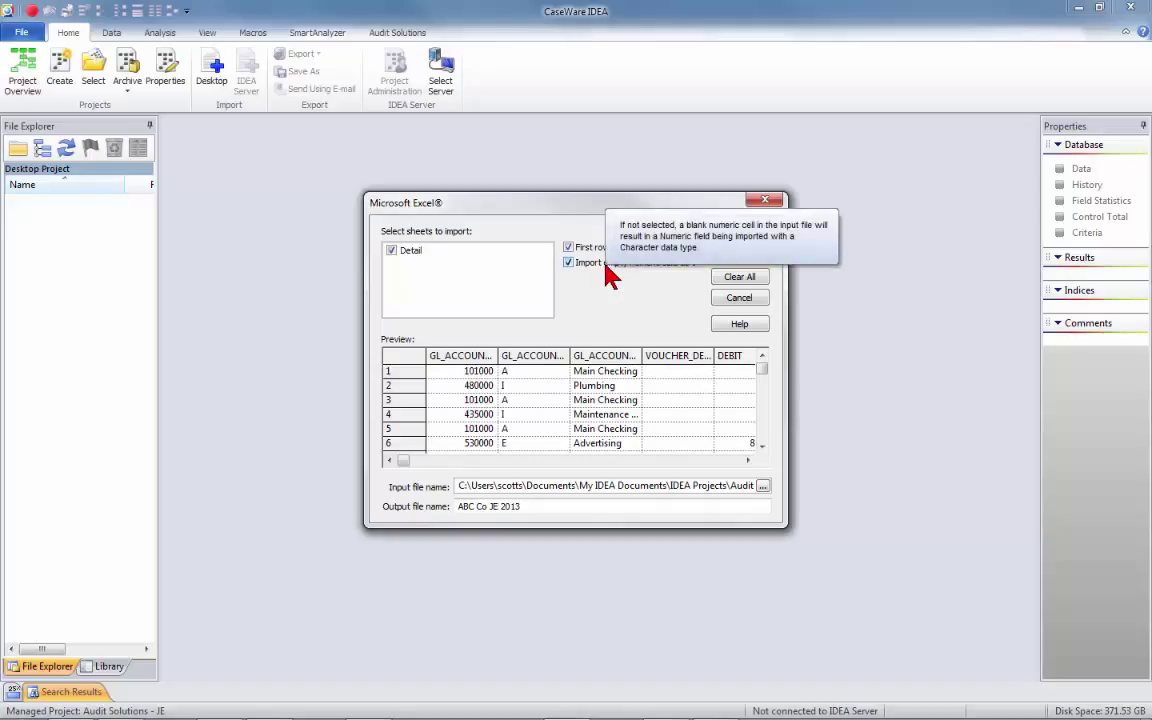
drag(577, 214, 578, 185)
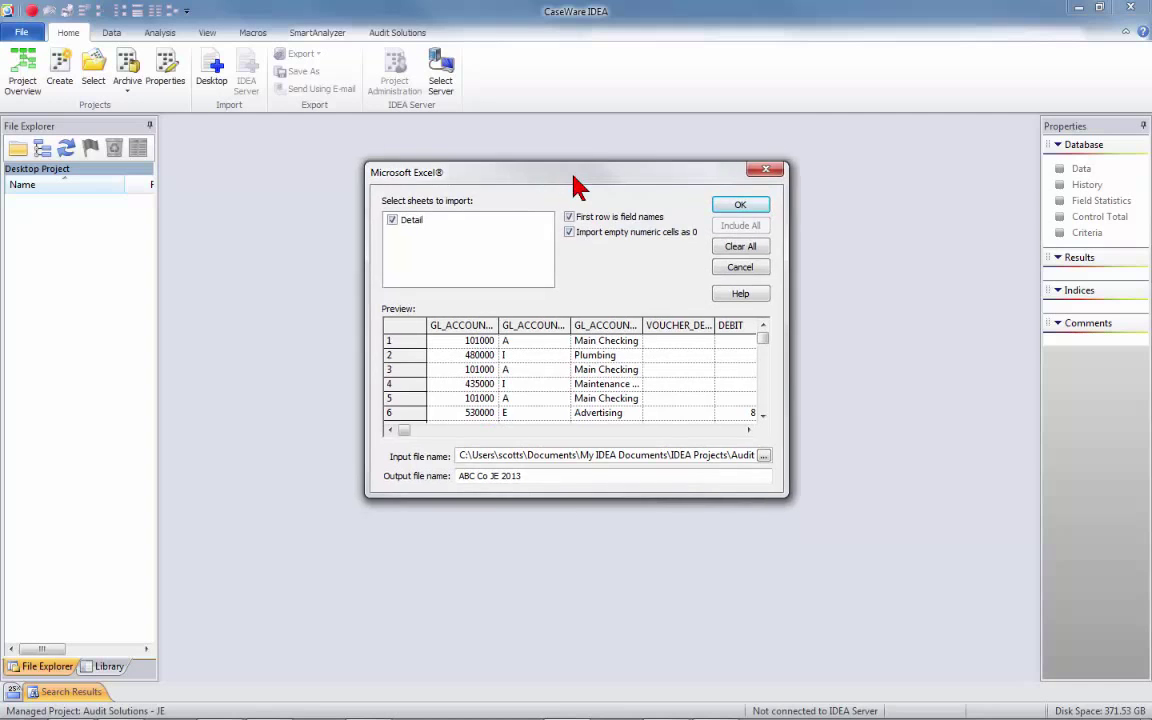
click(737, 206)
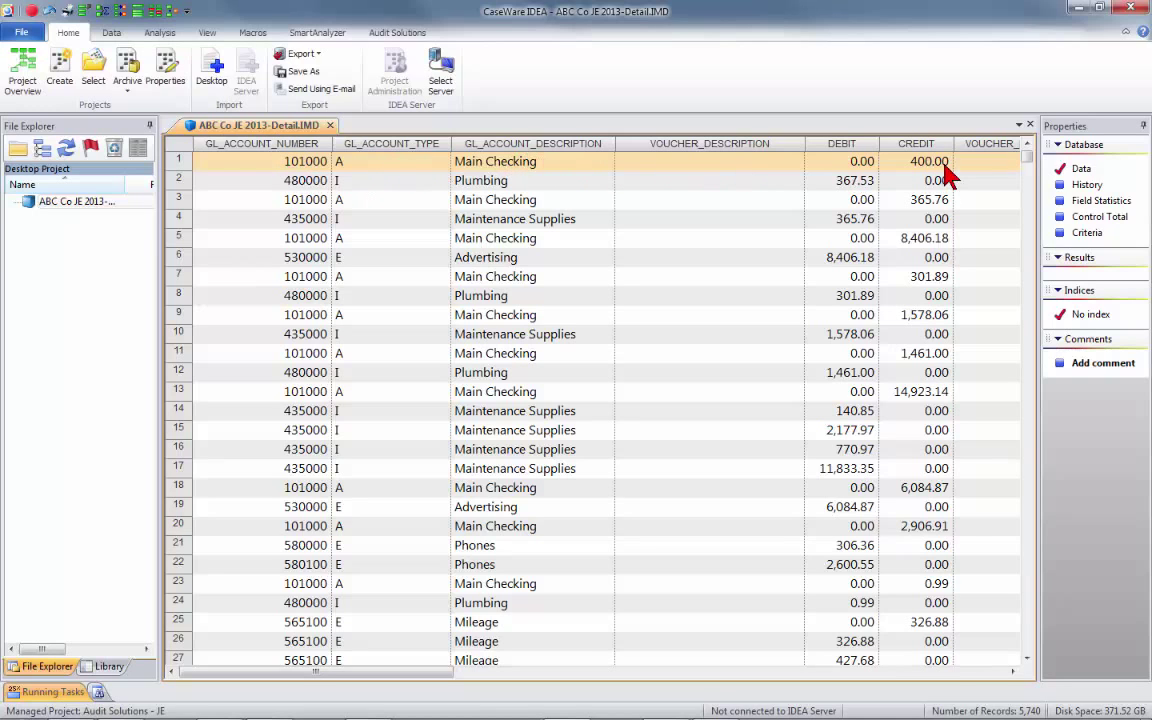
Examine all the fields of the imported journal entry database, from GL_ACCOUNT_NUMBER to COST_CENTER_NUMBER.
click(1012, 672)
click(1013, 672)
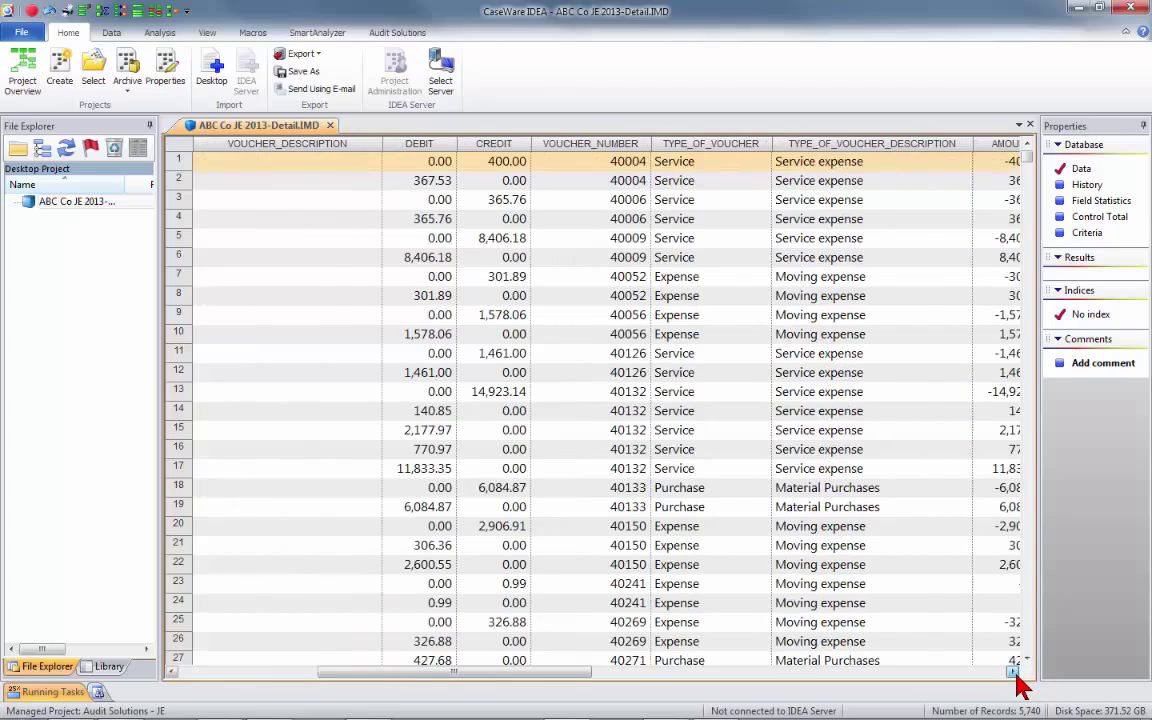
click(1013, 672)
click(1013, 672)
click(1013, 672)
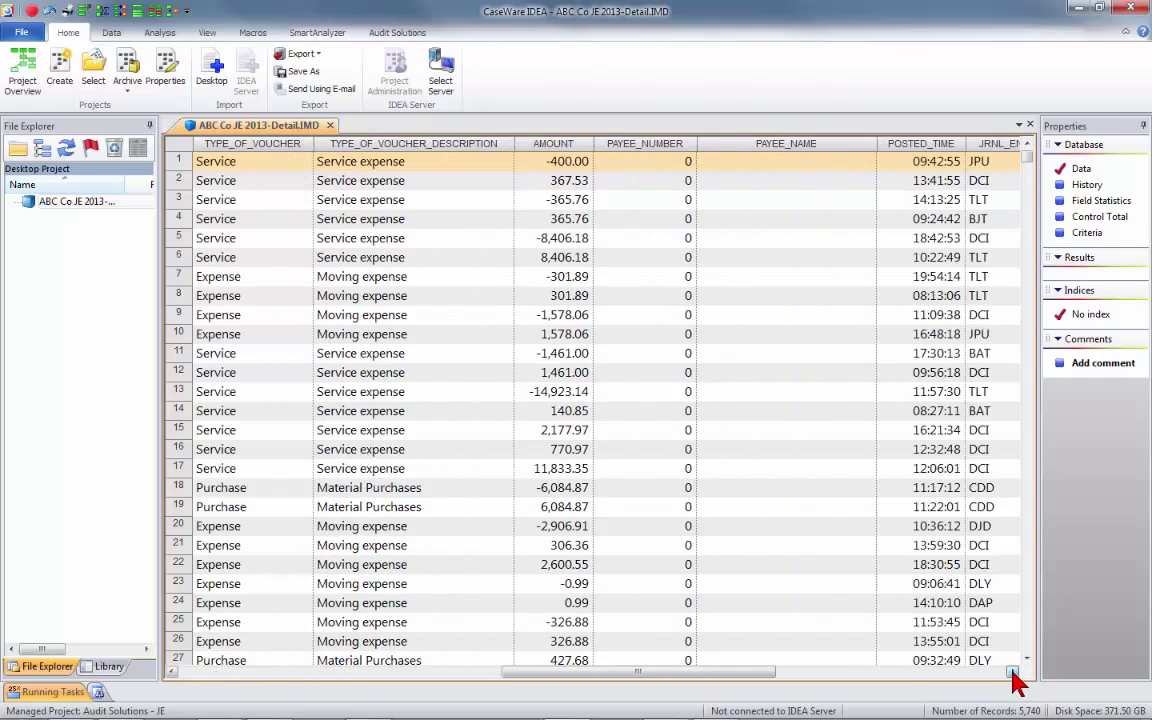
click(1013, 672)
click(1013, 672)
click(1013, 672)
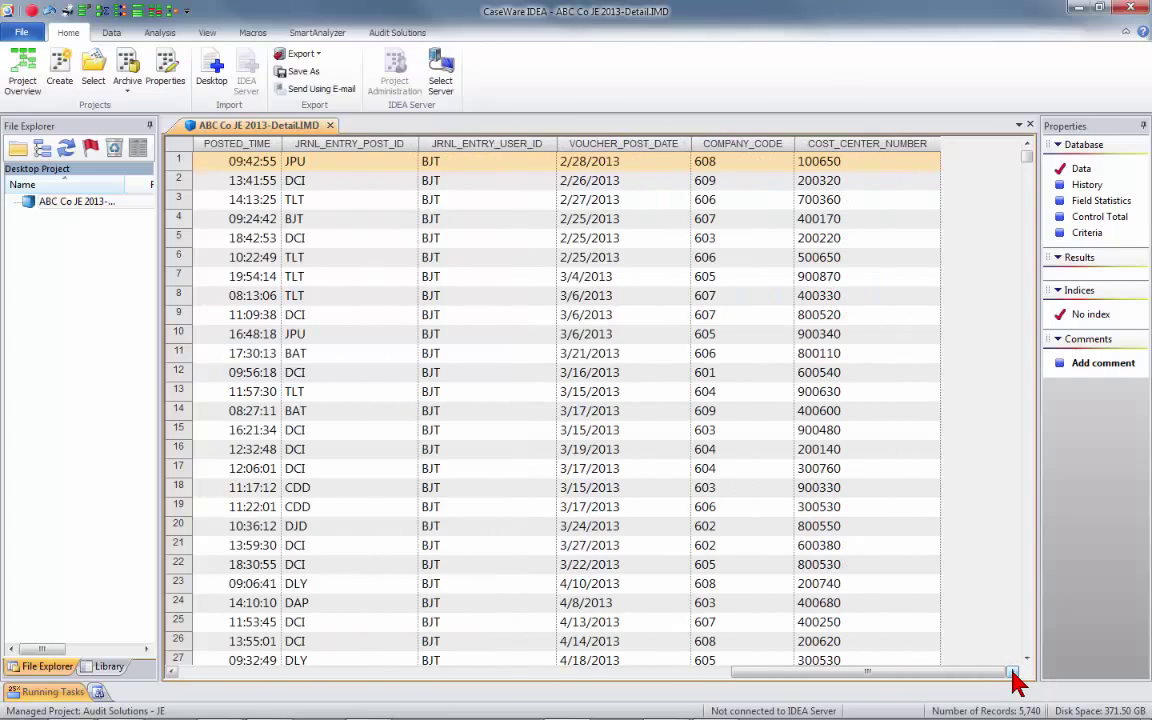
drag(959, 672, 414, 672)
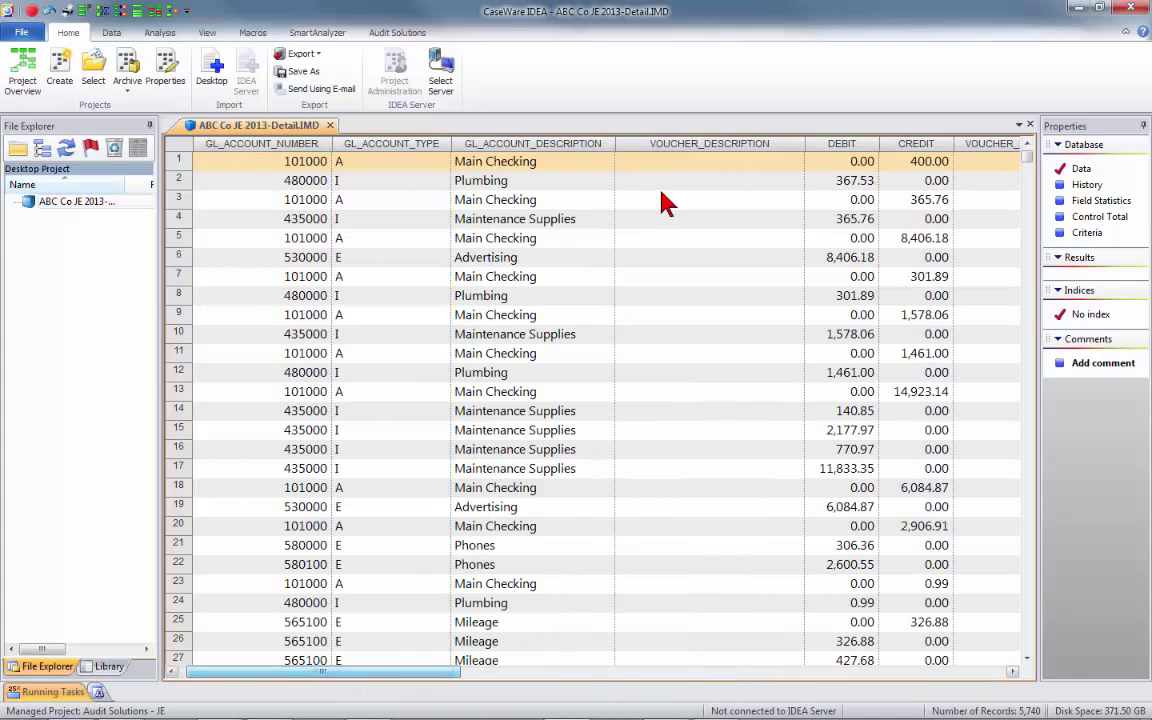
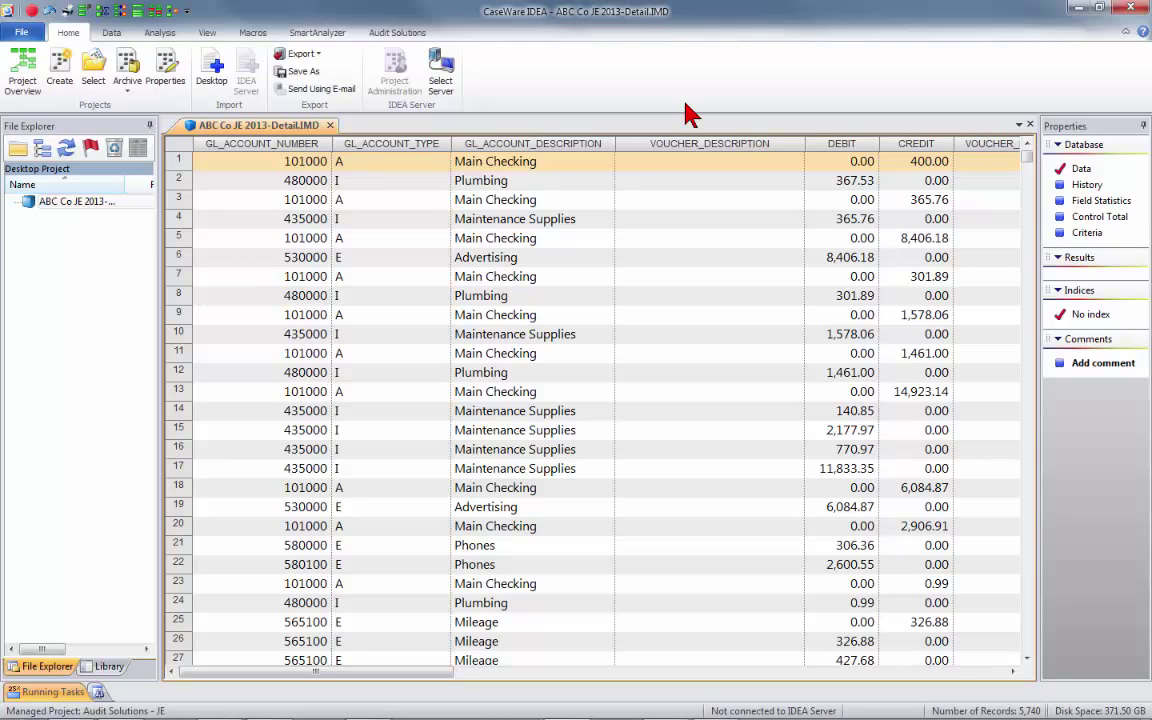
Start the JE 9 Journal Vouchers That Do Not Balance analytic on the ABC Co JE 2013-Detail database.
click(398, 33)
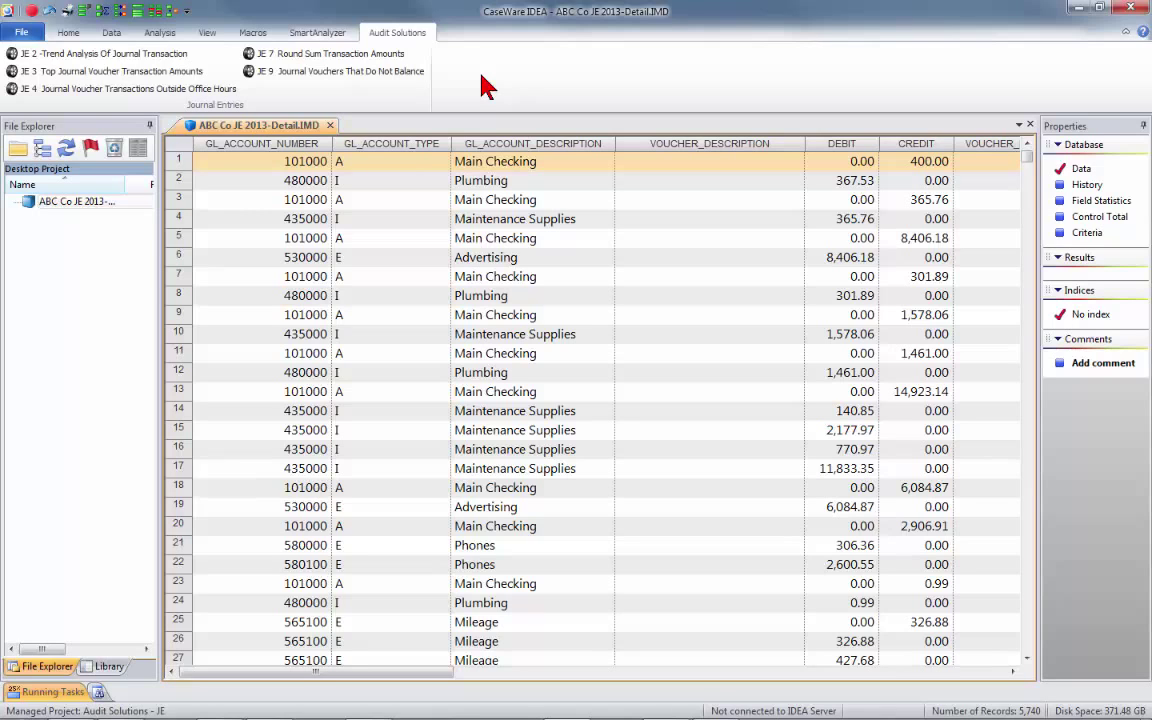
click(335, 72)
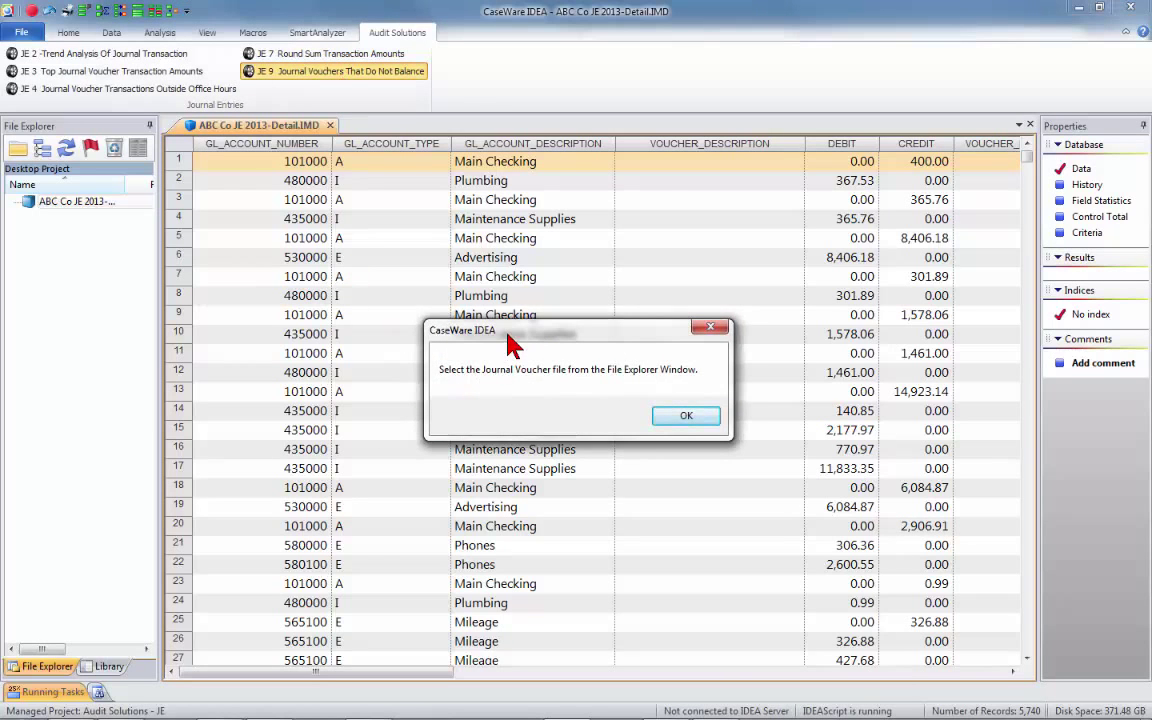
drag(510, 336, 513, 326)
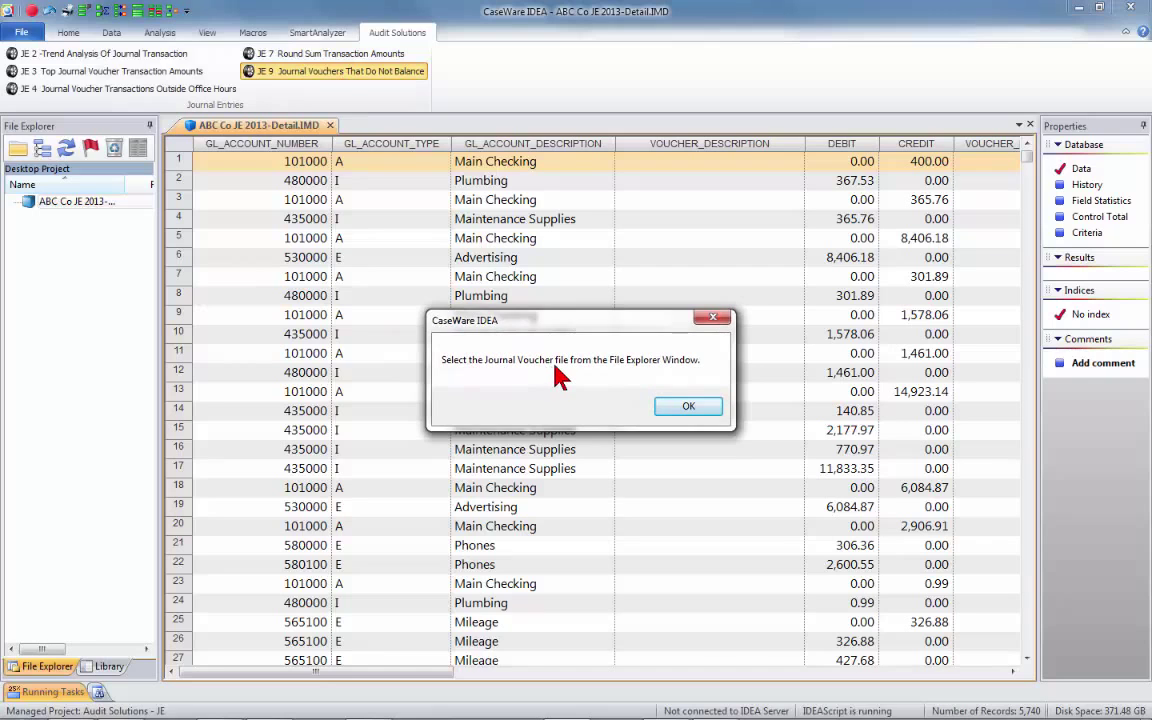
click(667, 406)
click(368, 292)
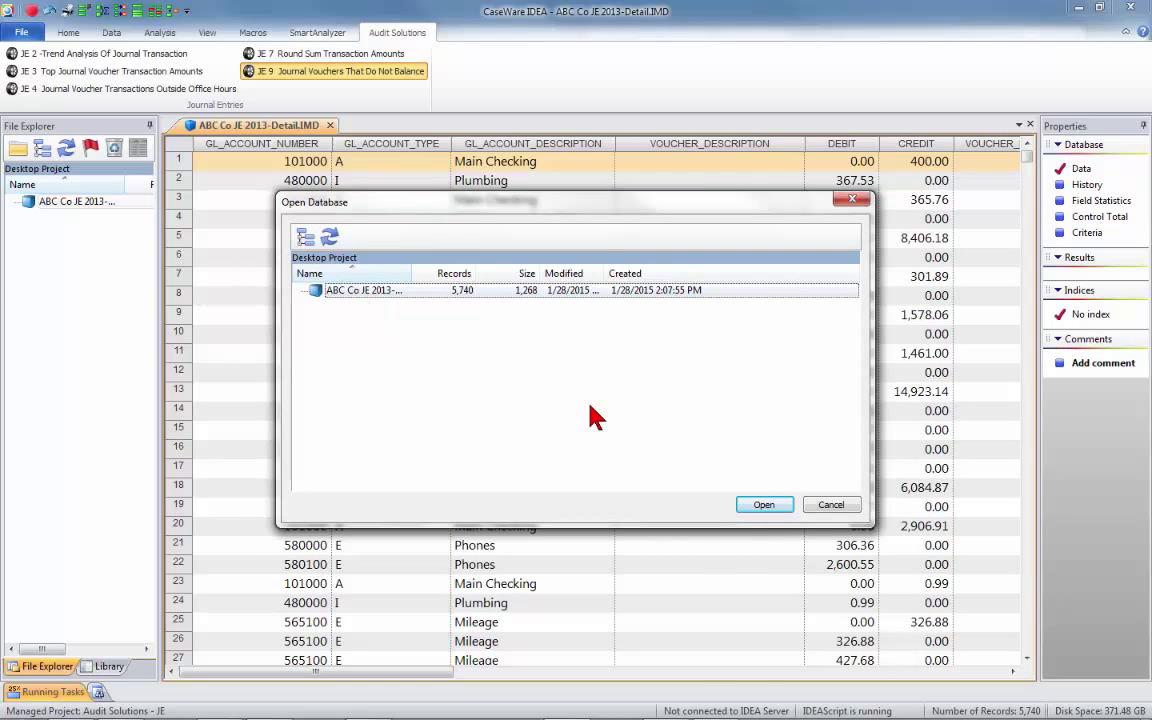
click(764, 504)
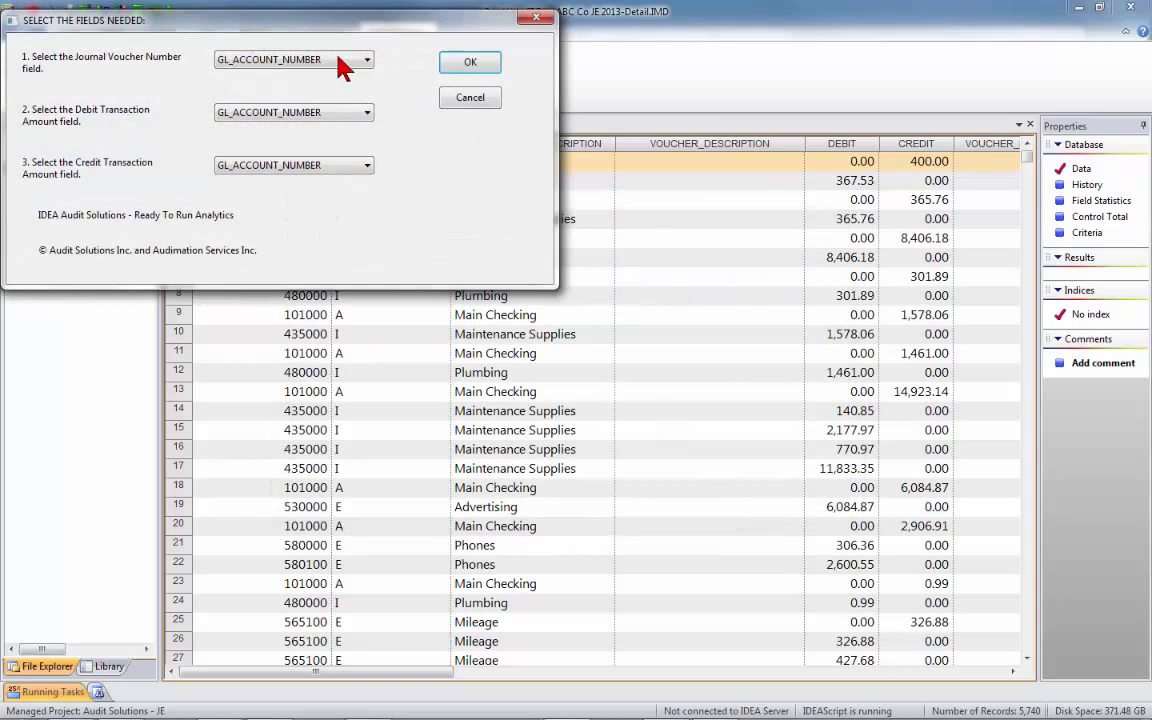
Map the journal voucher number to VOUCHER_NUMBER, the debit amount to DEBIT and the credit amount to CREDIT, and run the test.
drag(290, 24, 586, 176)
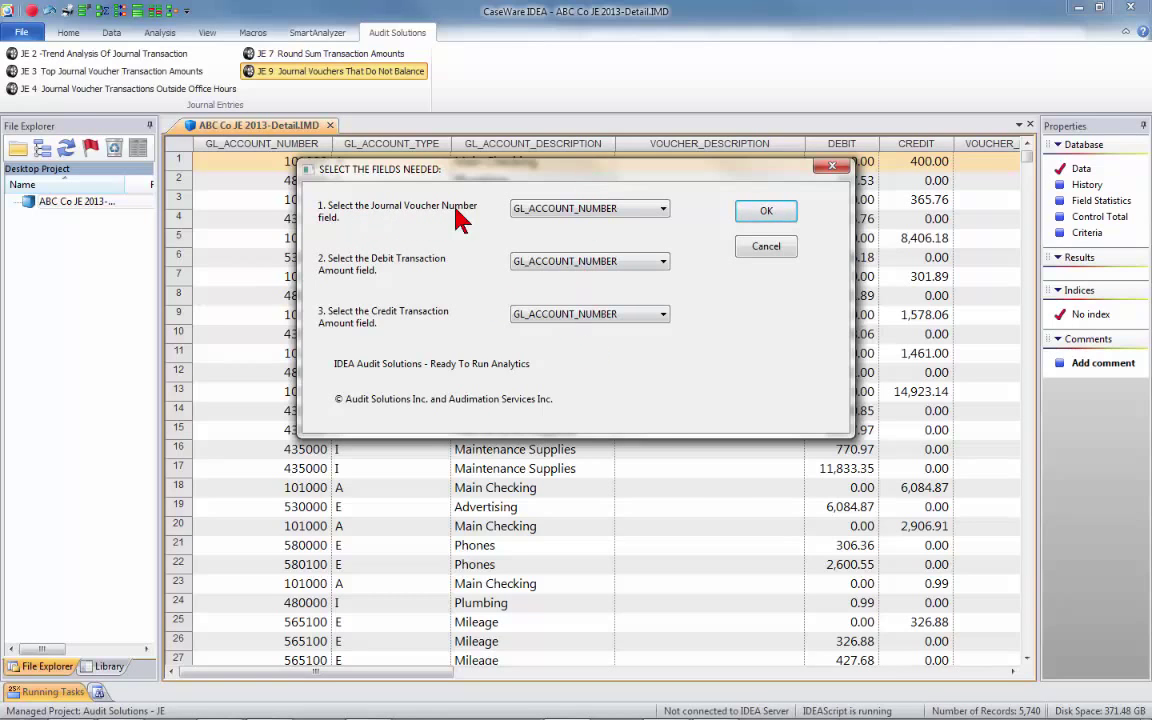
click(566, 208)
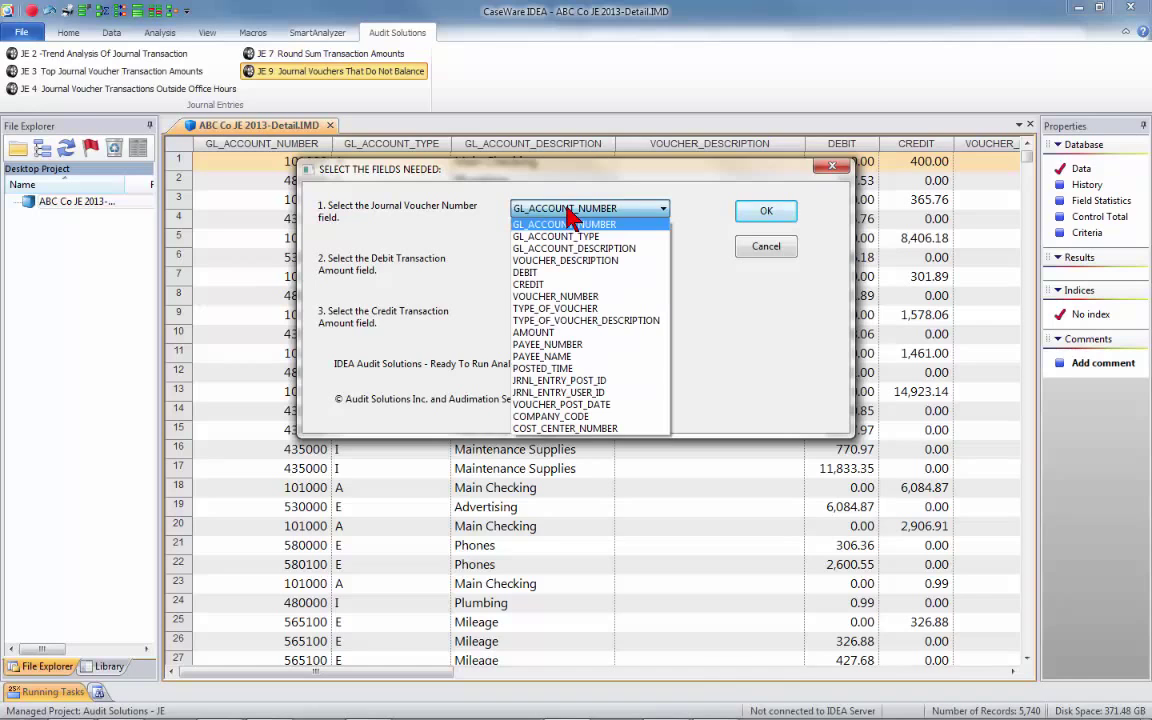
click(556, 297)
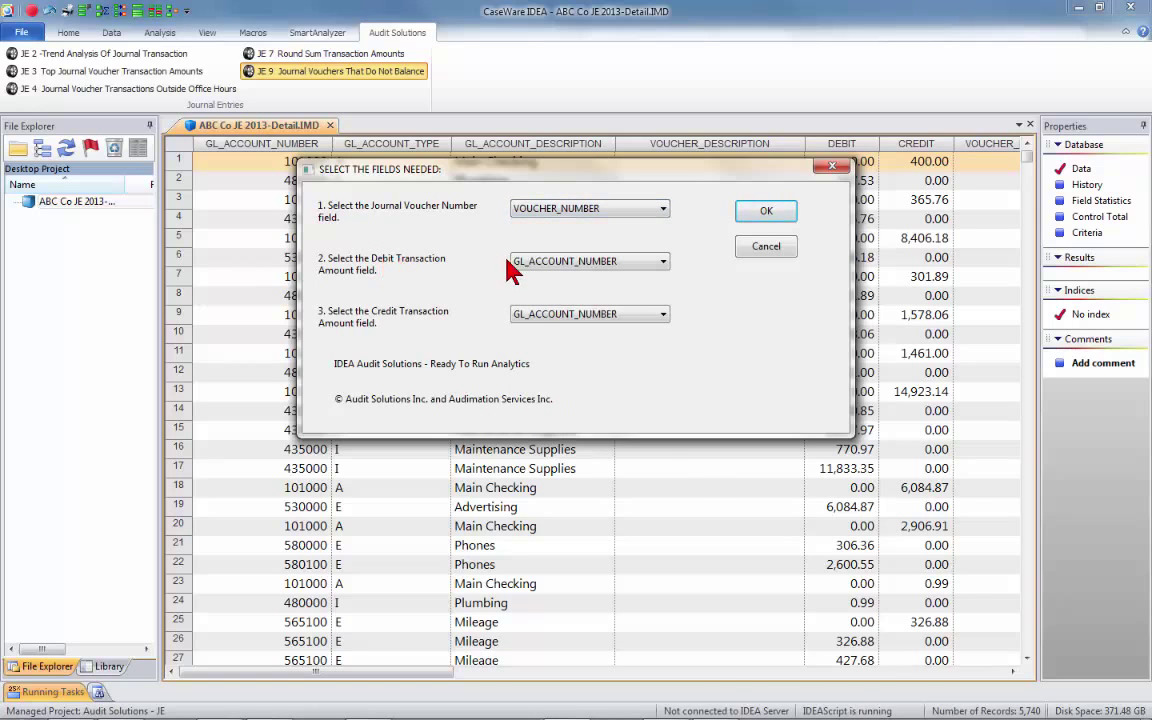
click(525, 262)
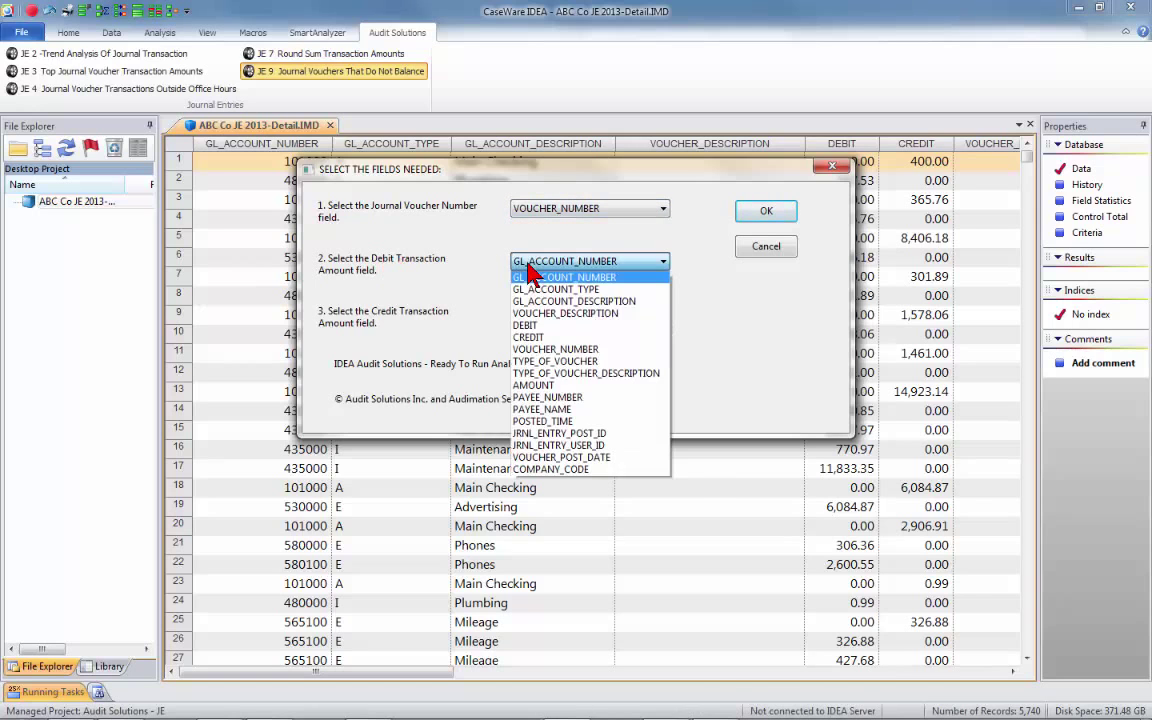
click(529, 326)
click(508, 314)
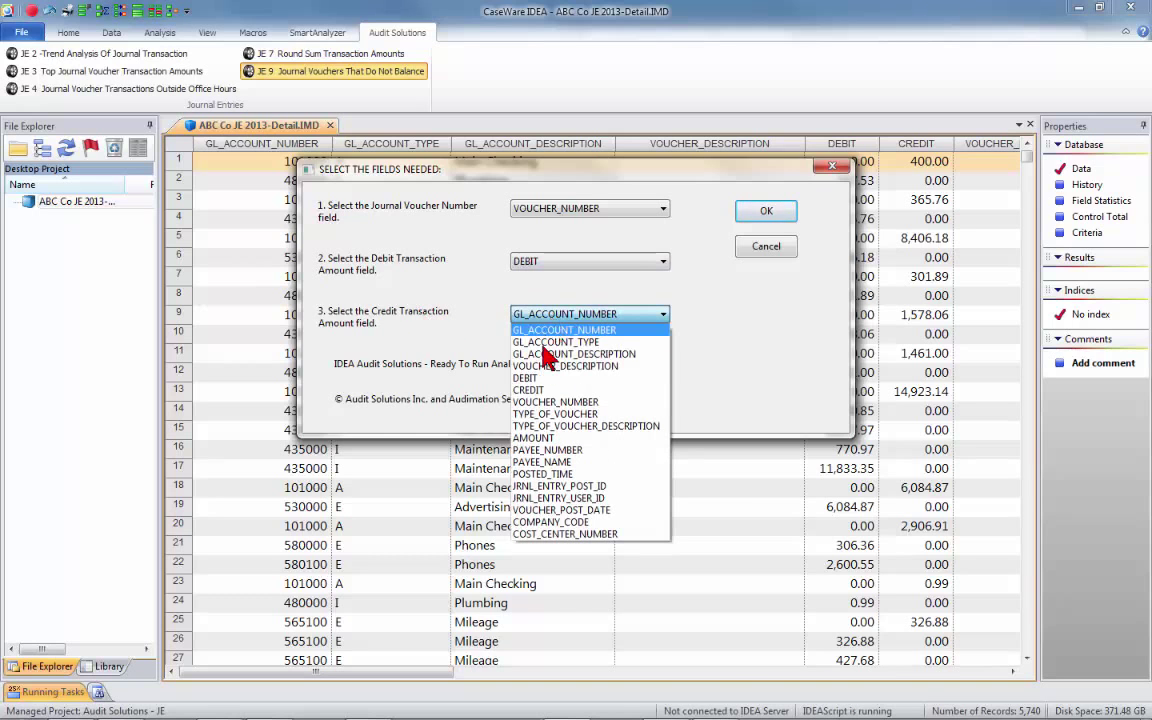
click(528, 390)
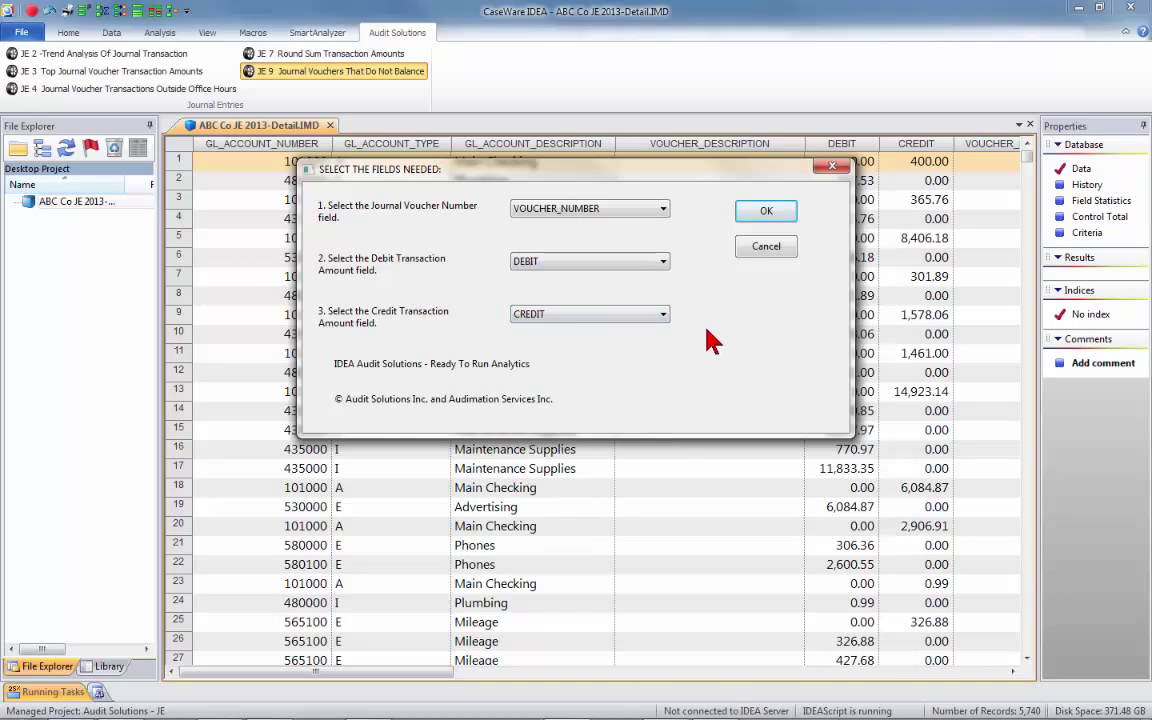
click(762, 209)
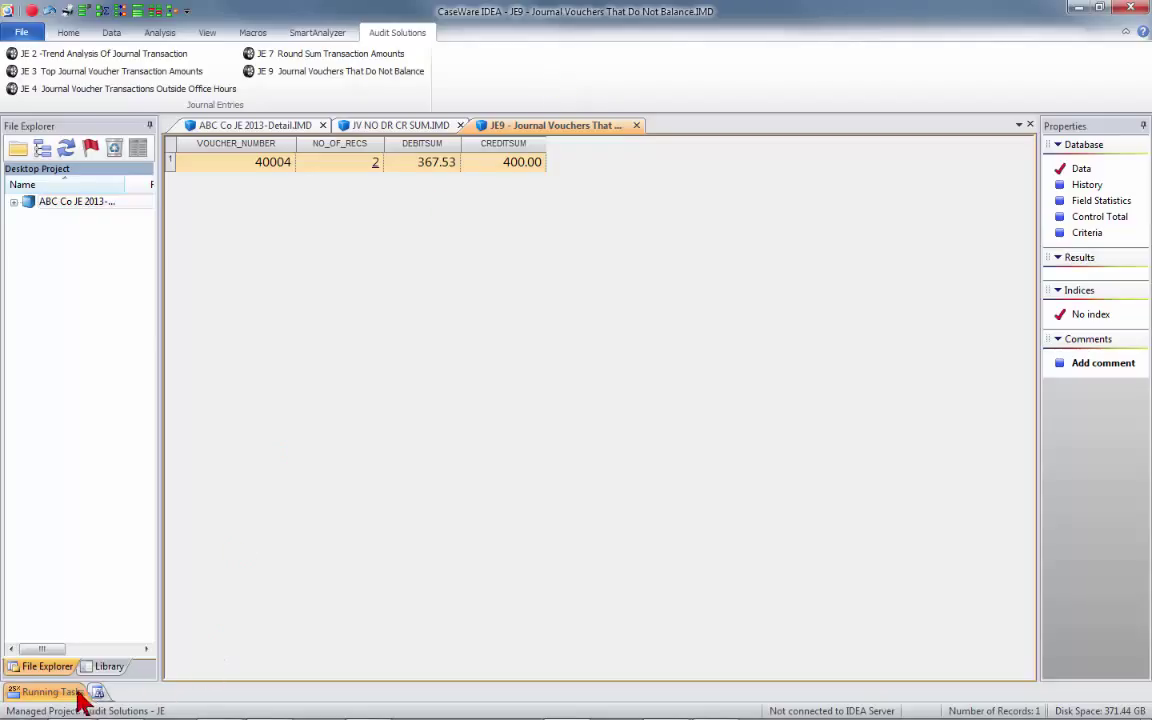
Expand the project library's Exports folder, and close the JE9 and JV NO DR CR SUM databases to return to the imported journal entries.
click(102, 667)
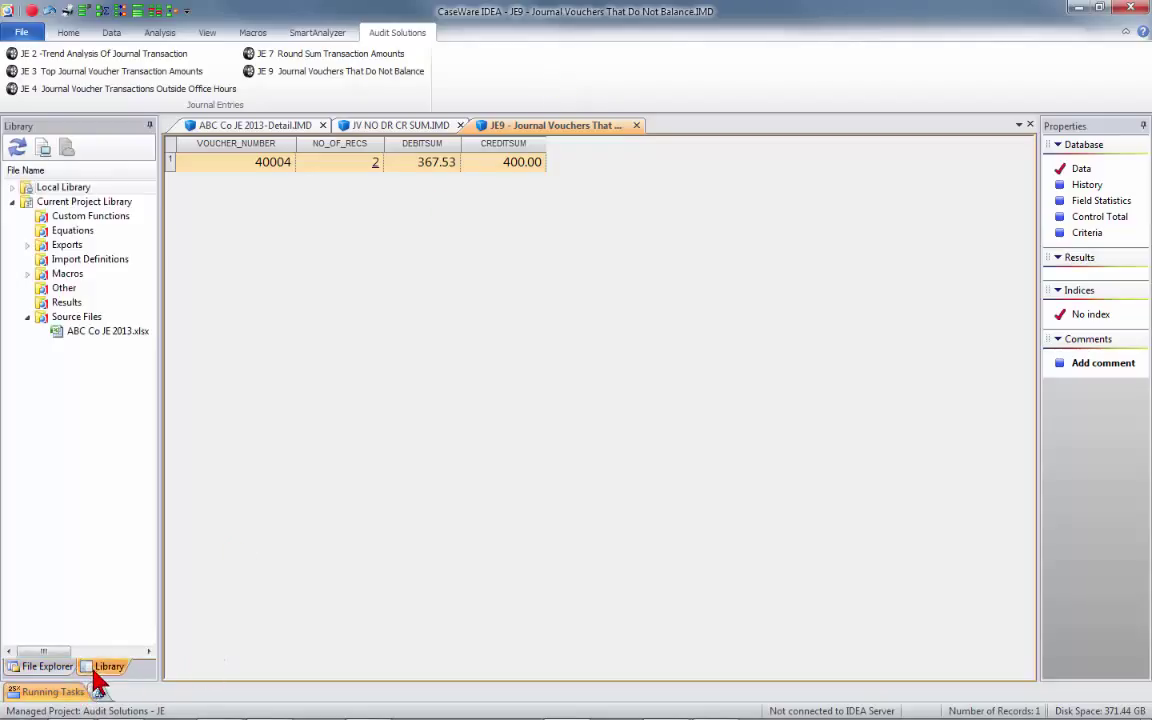
click(27, 245)
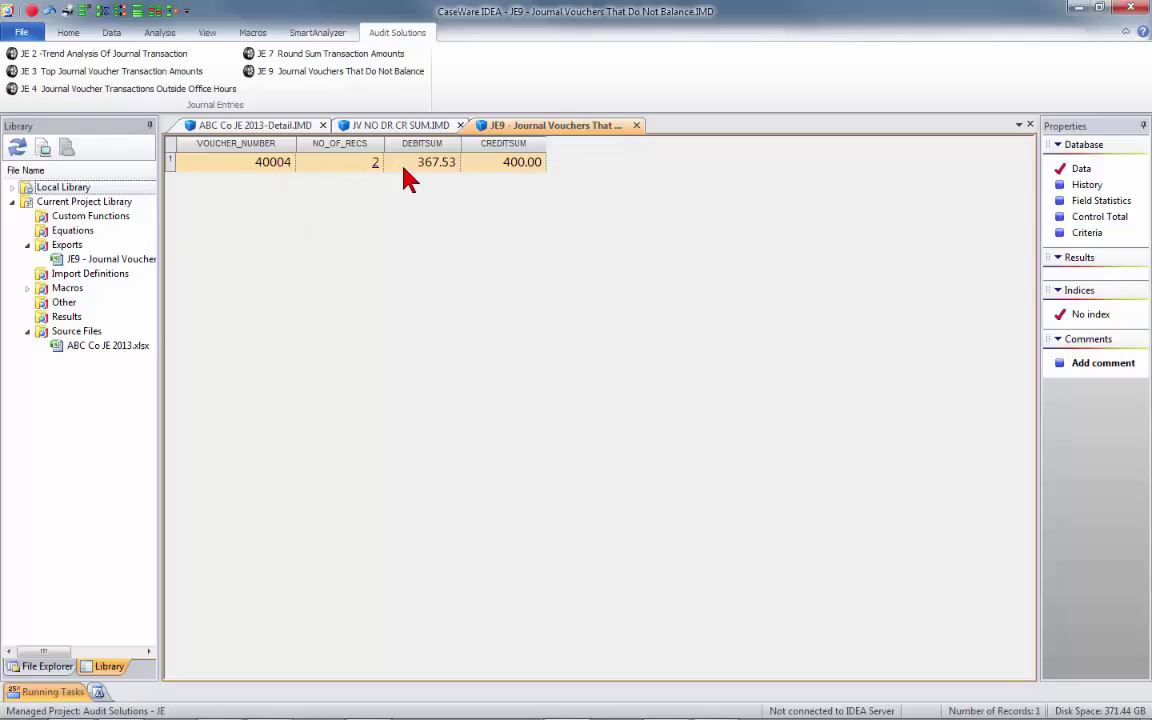
click(637, 125)
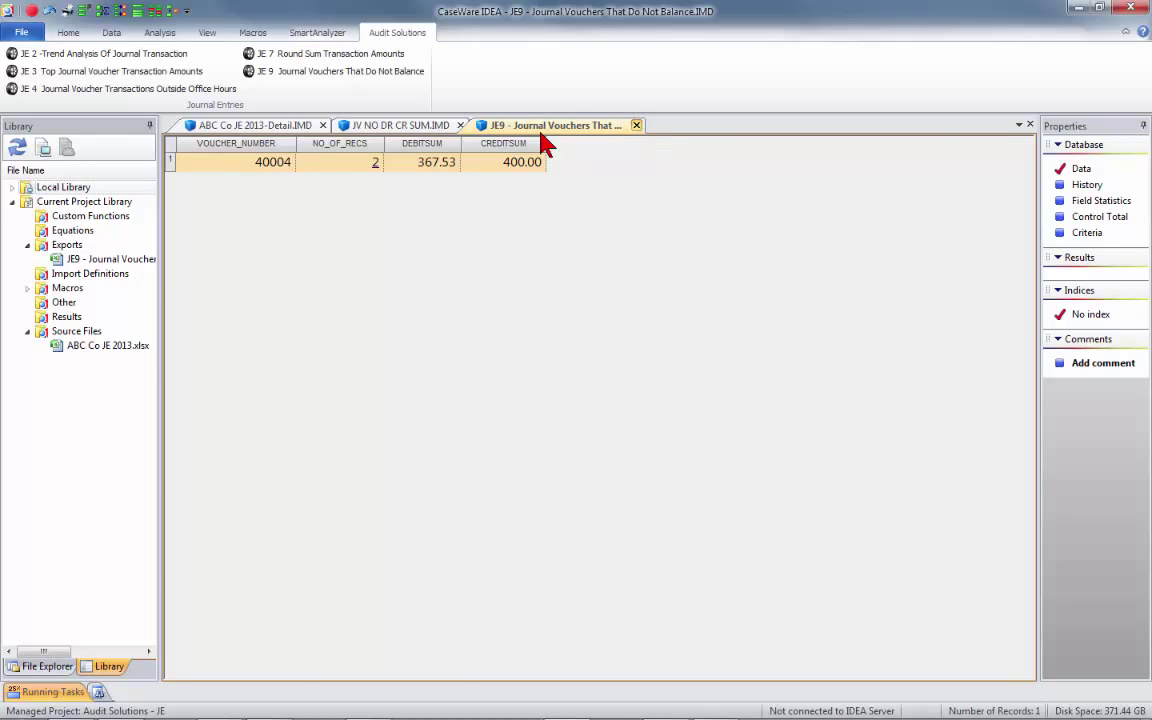
click(466, 125)
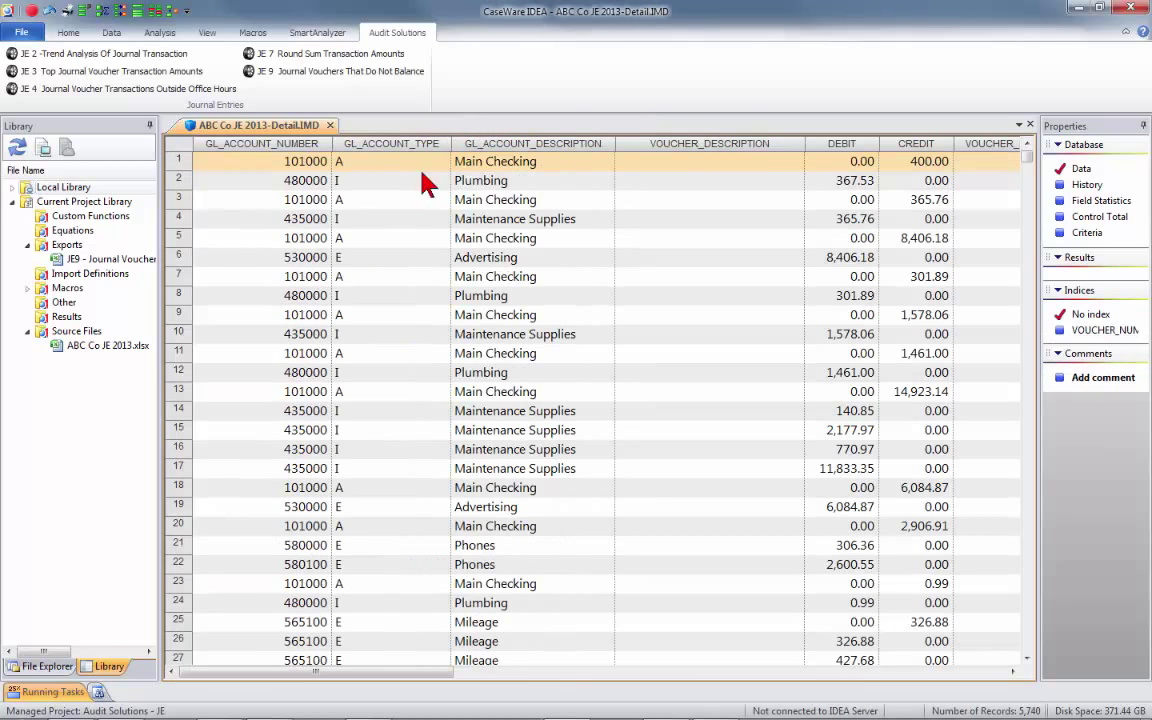
click(48, 668)
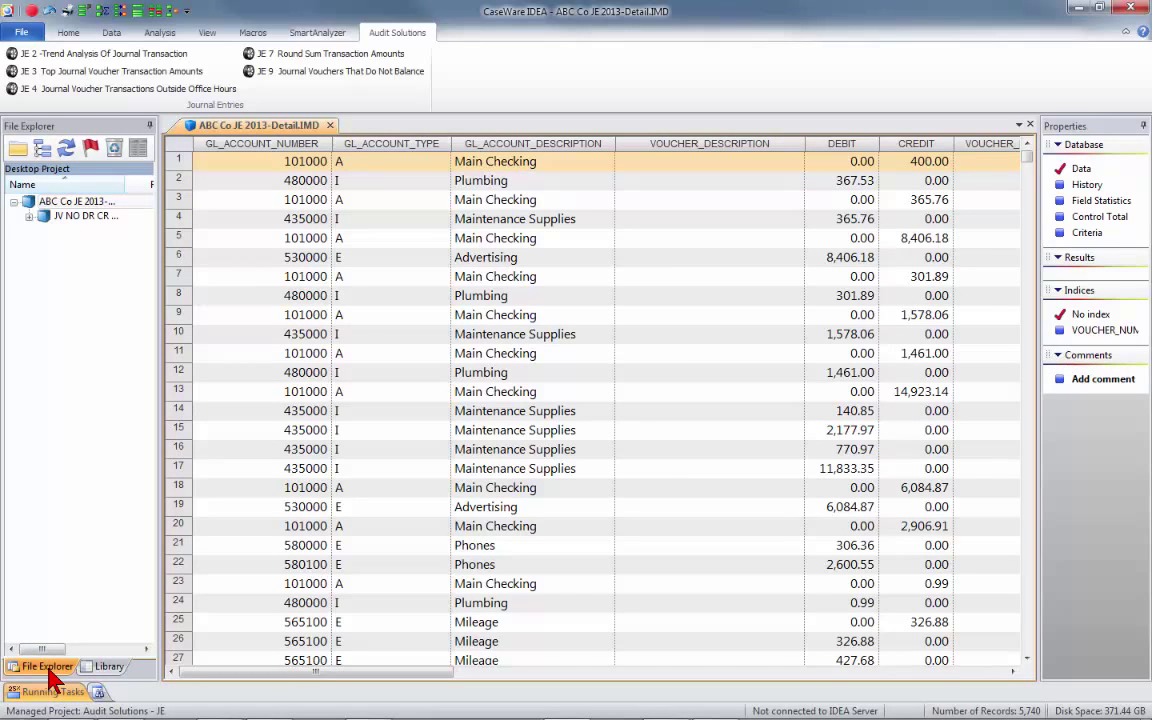
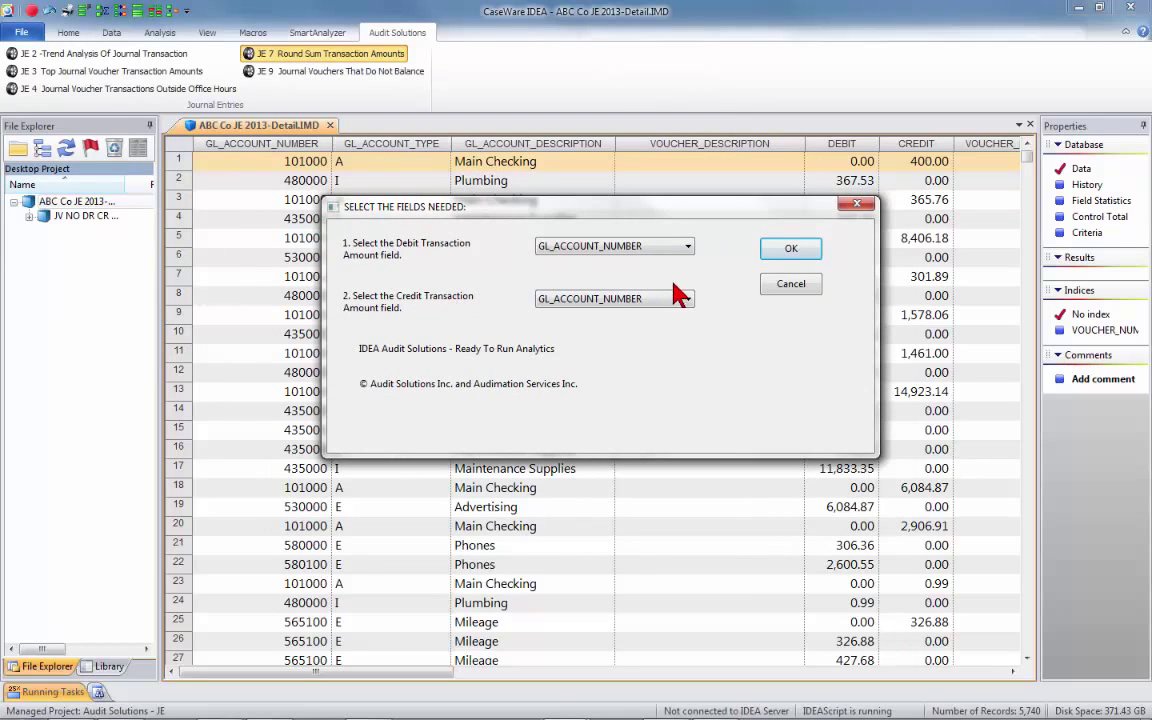
Map the Round Sum analytic's debit transaction amount to DEBIT and its credit transaction amount to CREDIT, and confirm the field selection.
click(688, 247)
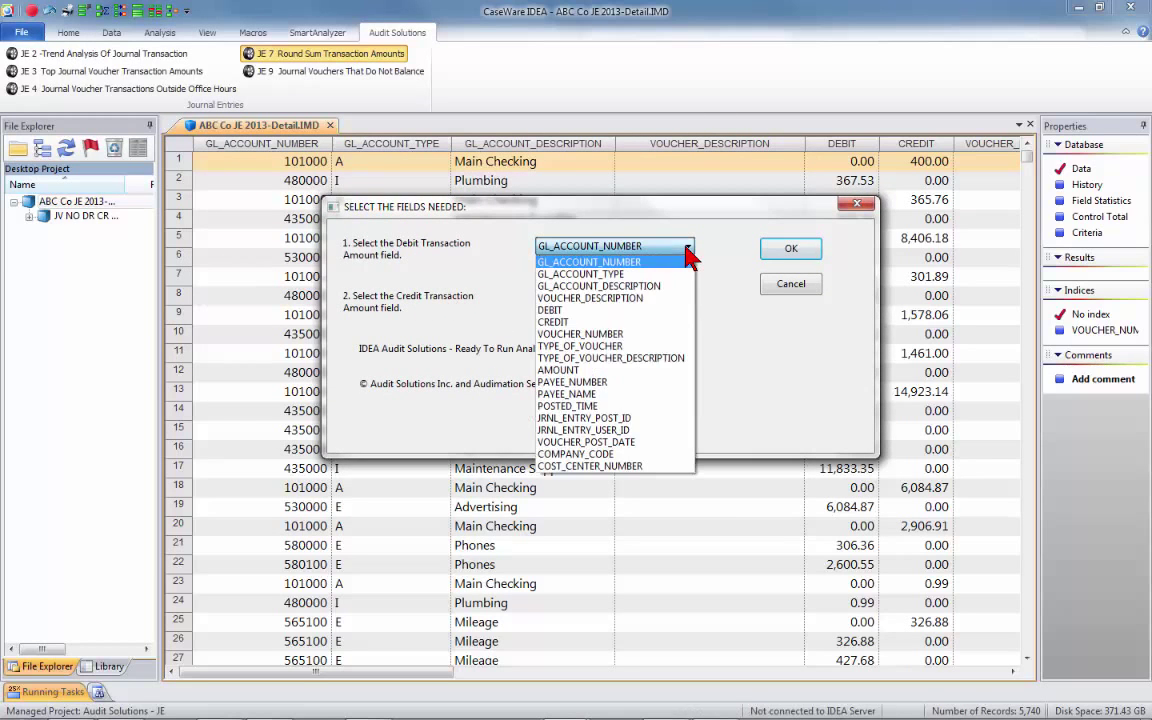
click(575, 316)
click(688, 299)
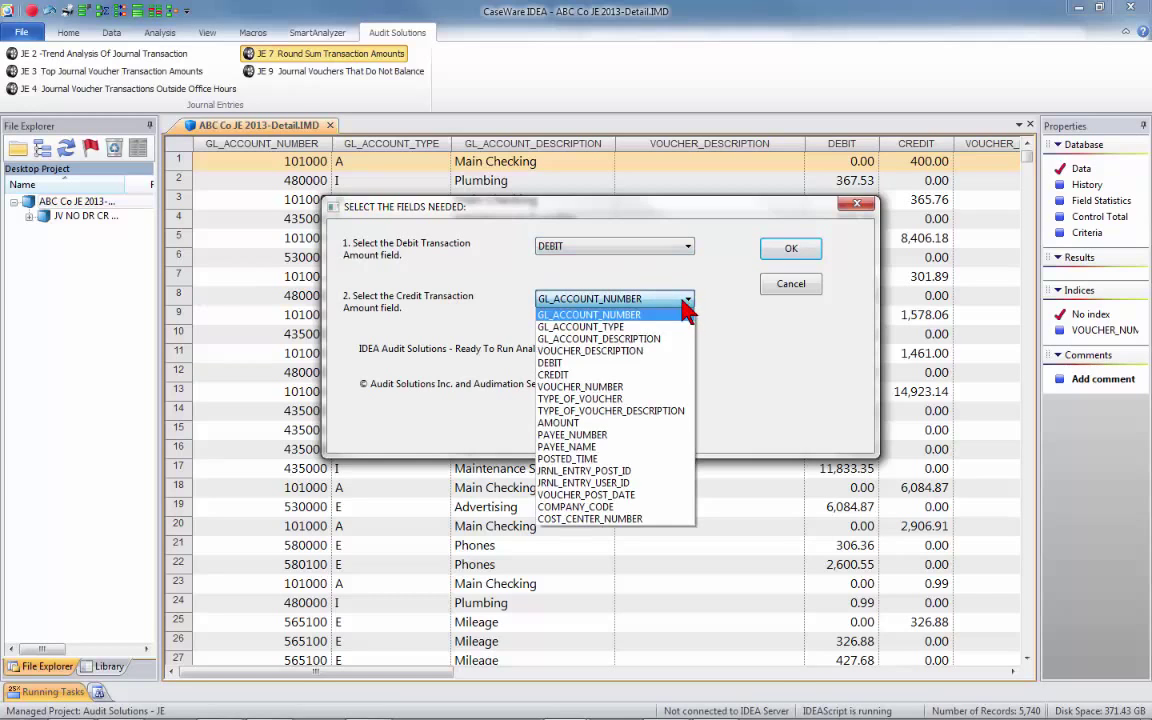
click(578, 374)
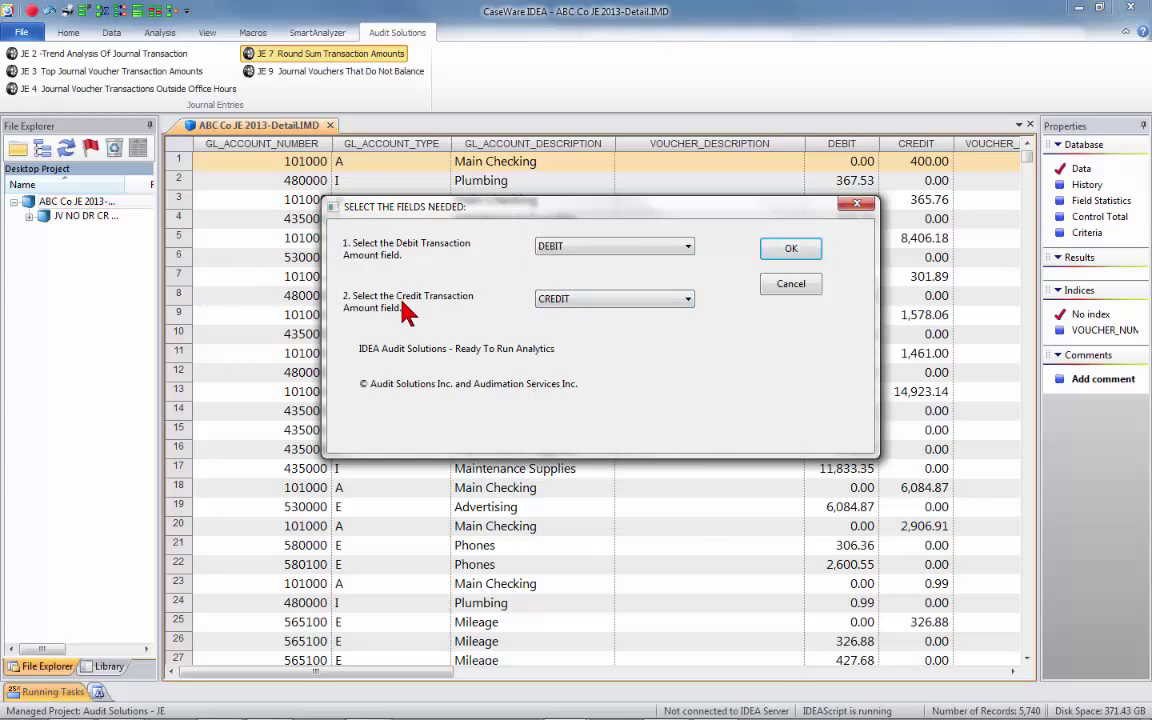
click(790, 252)
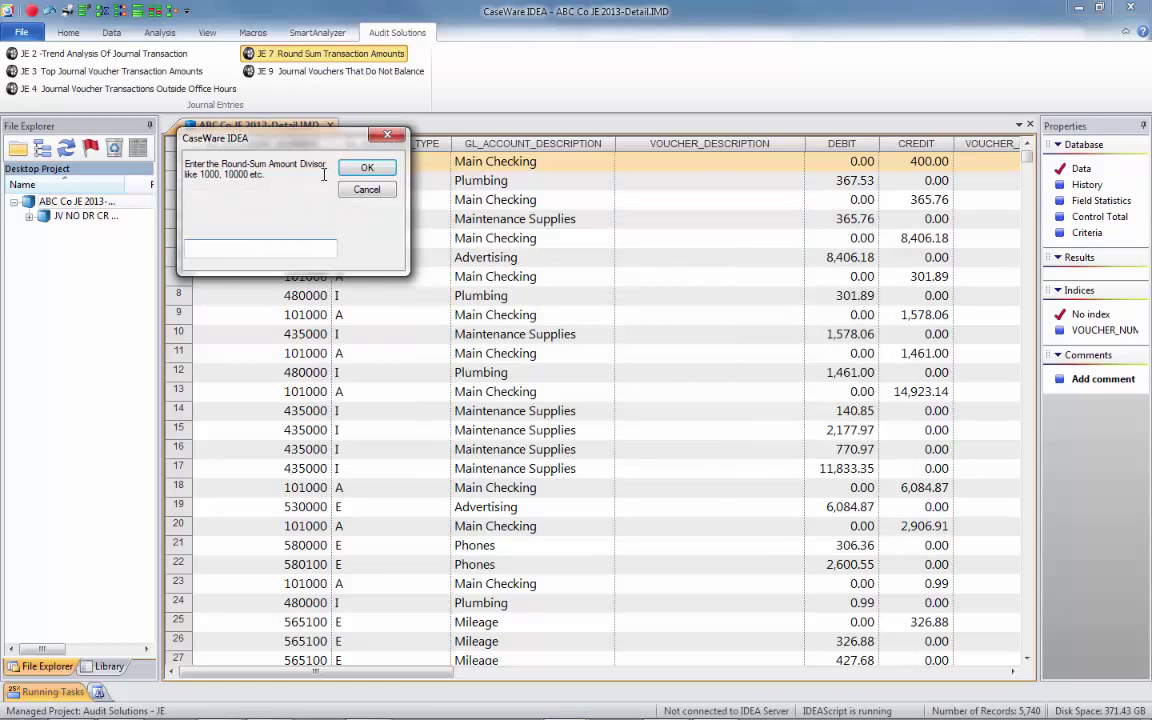
Set the round-sum amount divisor to 1000 and run the test.
drag(305, 150, 559, 213)
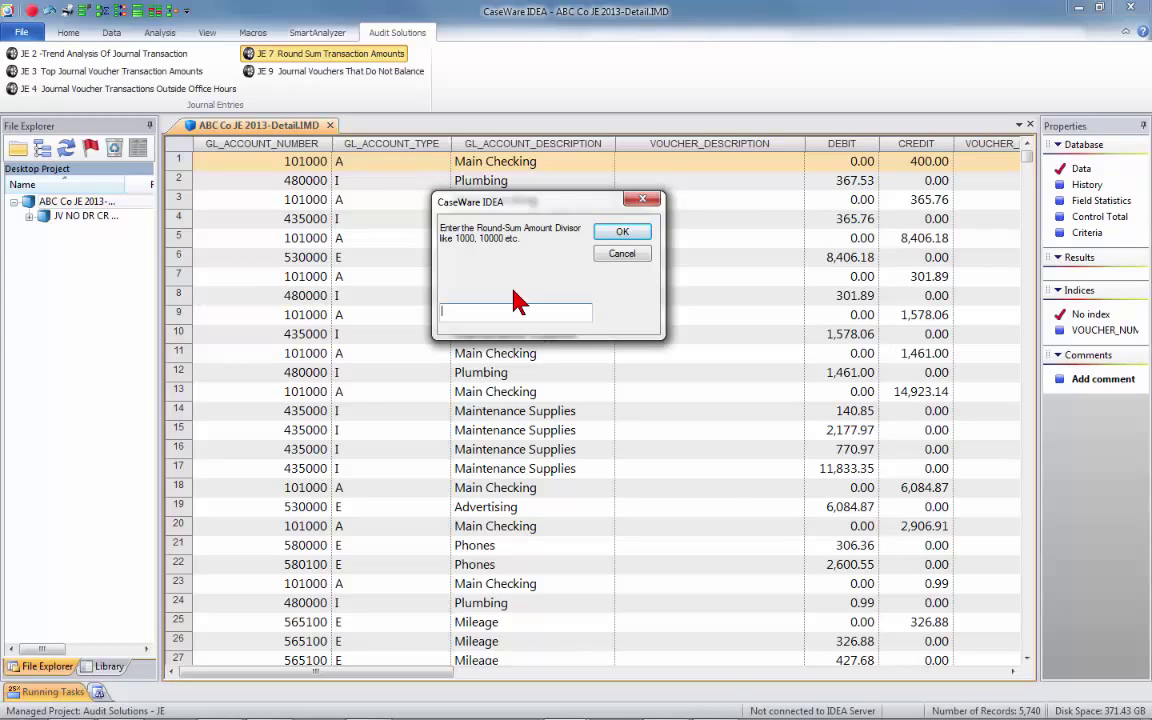
text(100)
text(0)
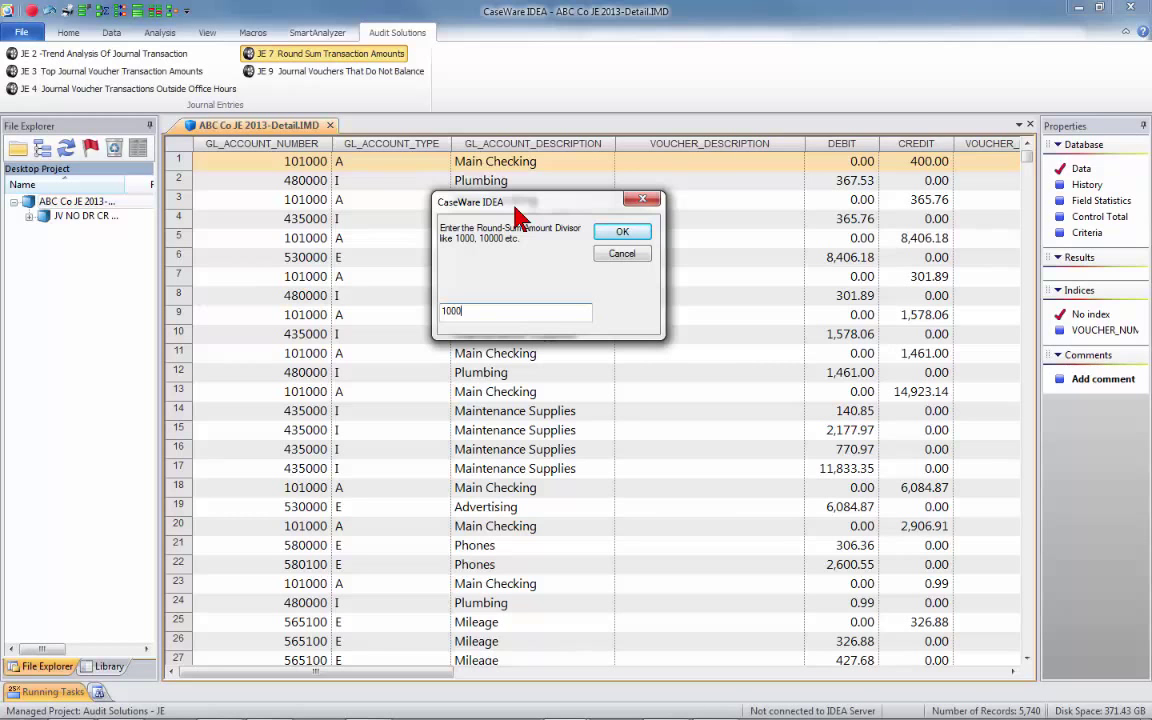
click(623, 235)
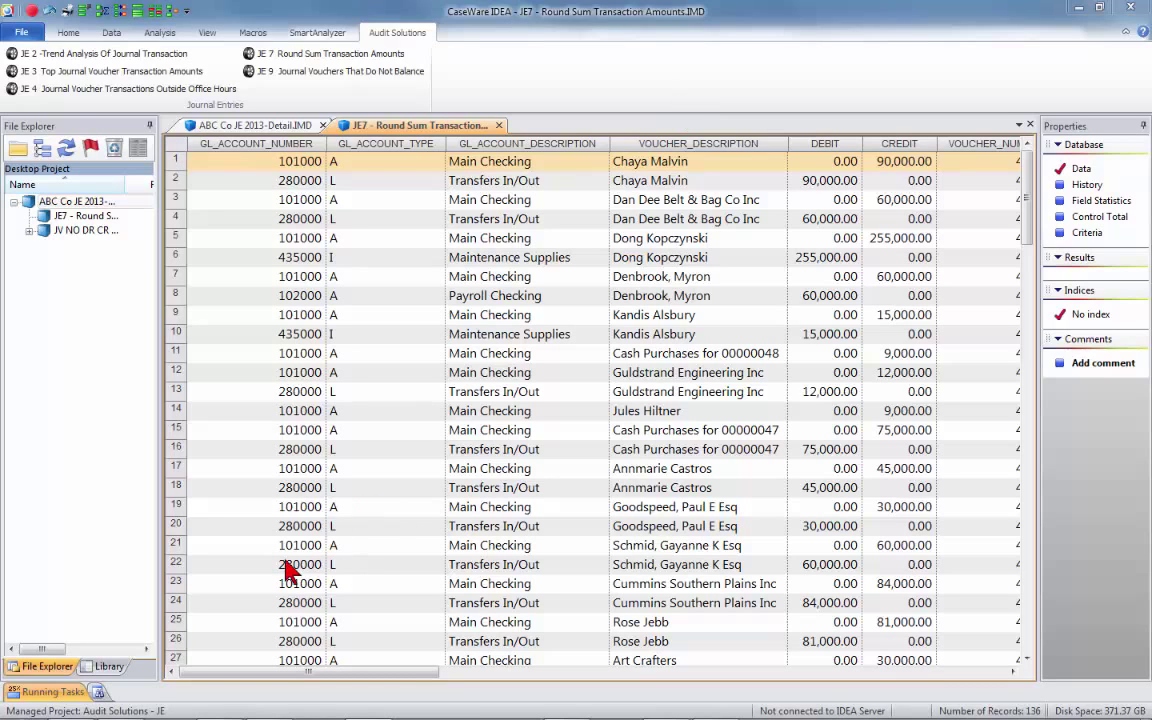
Check the project library's Exports folder for the JE7 export, and close the JE7 Round Sum Transaction Amounts database.
click(110, 667)
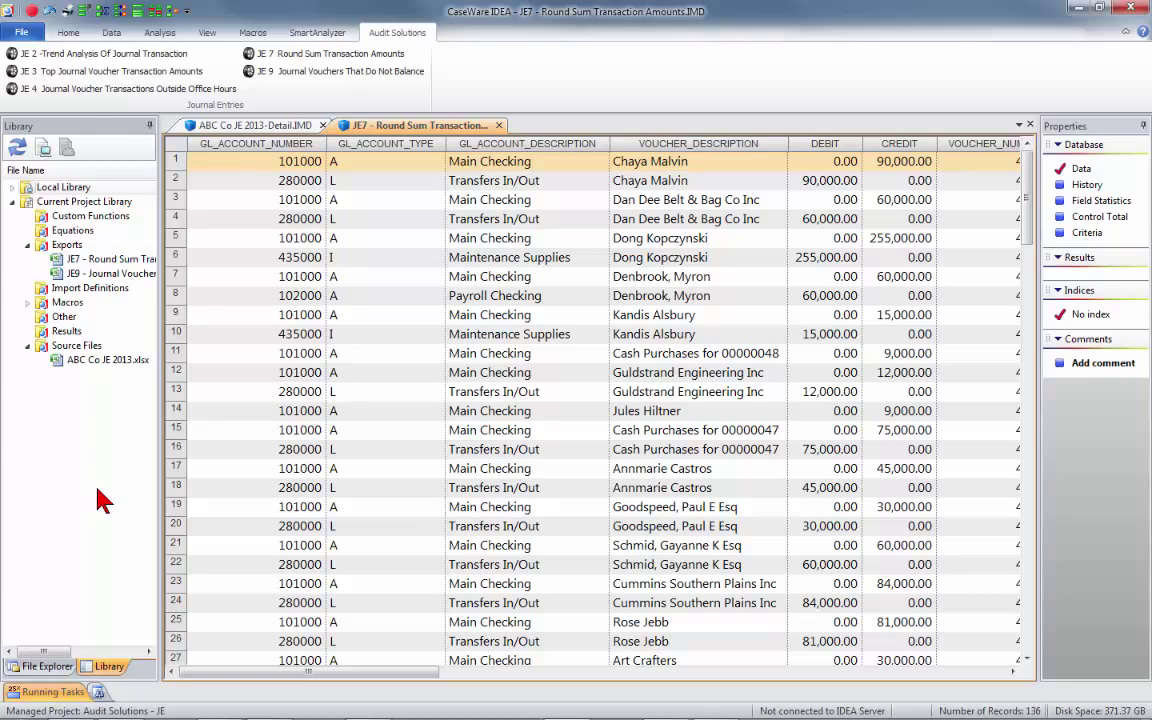
click(40, 666)
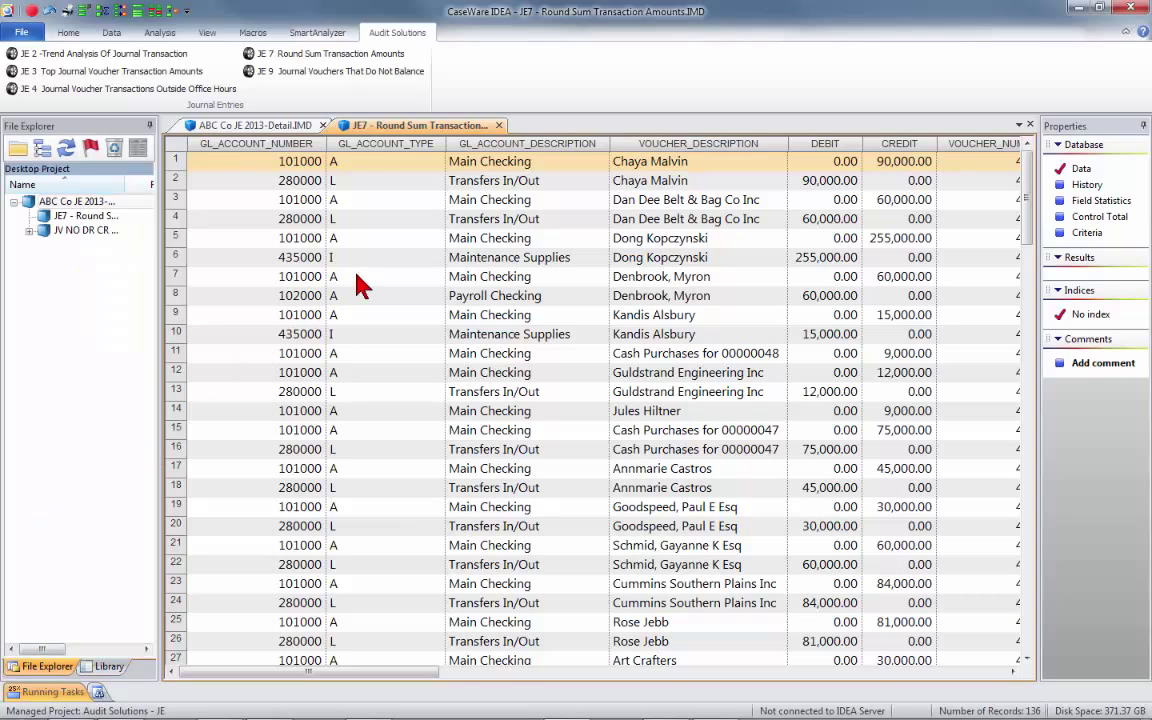
click(498, 125)
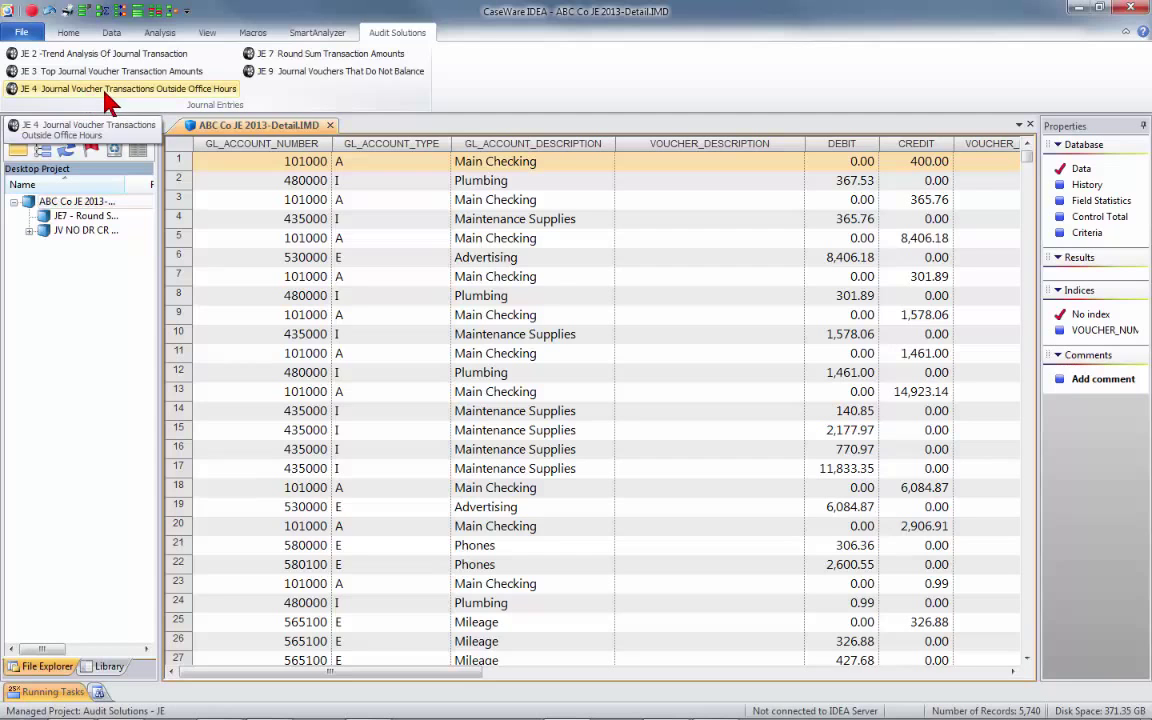
Run the JE 4 Journal Voucher Transactions Outside Office Hours analytic on the ABC Co JE 2013-Detail database, with POSTED_TIME as the posted time field.
click(168, 92)
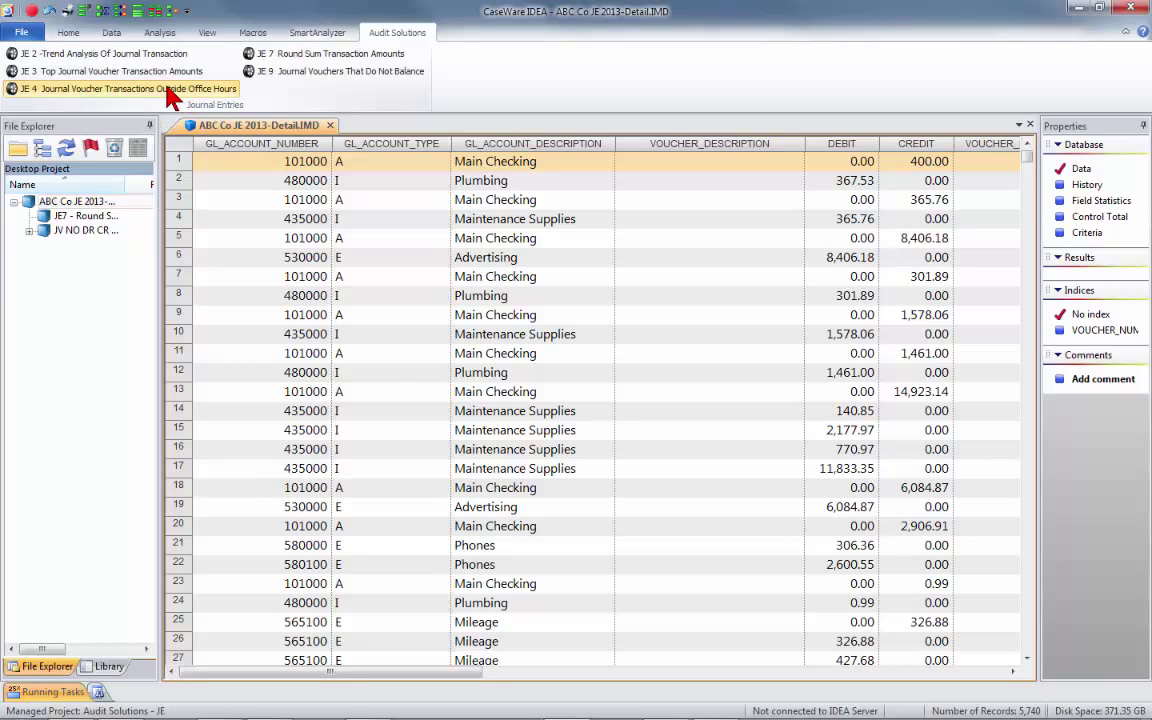
click(686, 416)
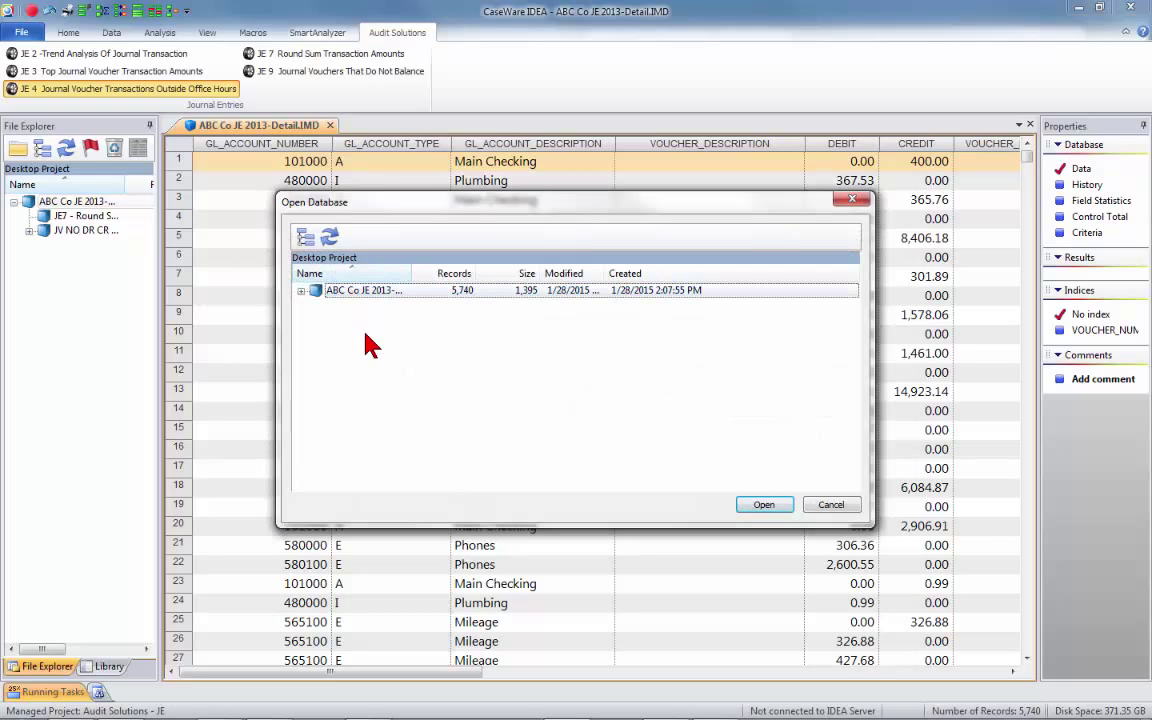
click(764, 504)
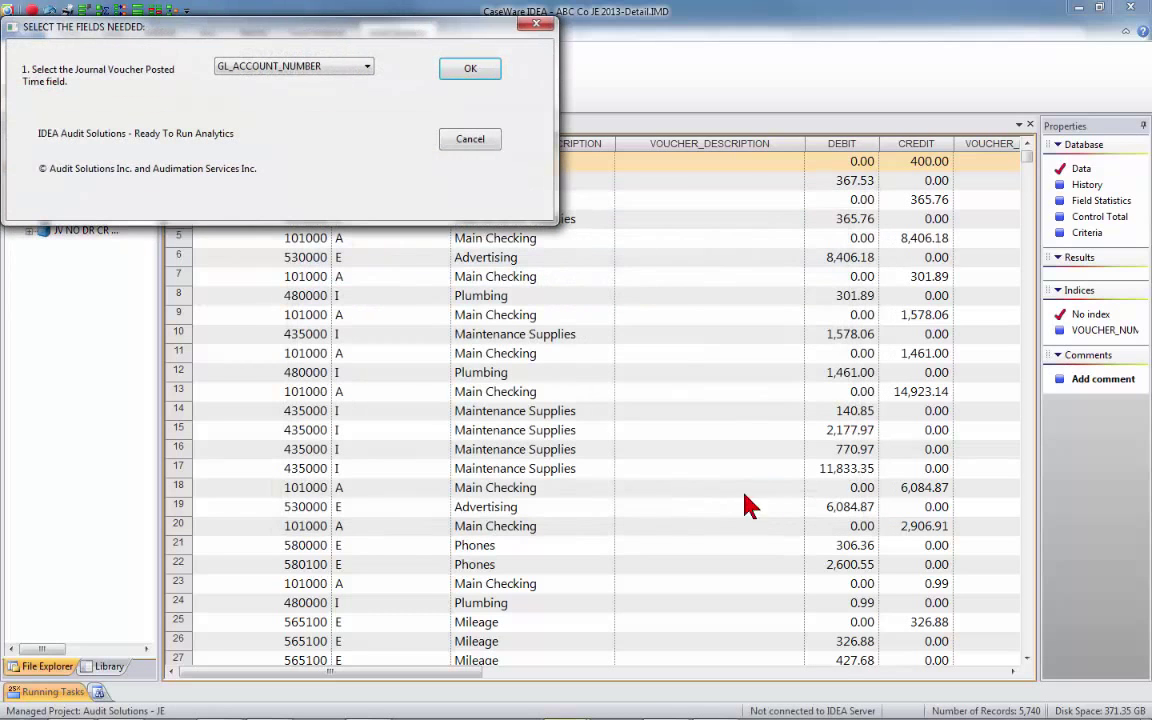
drag(233, 31, 596, 212)
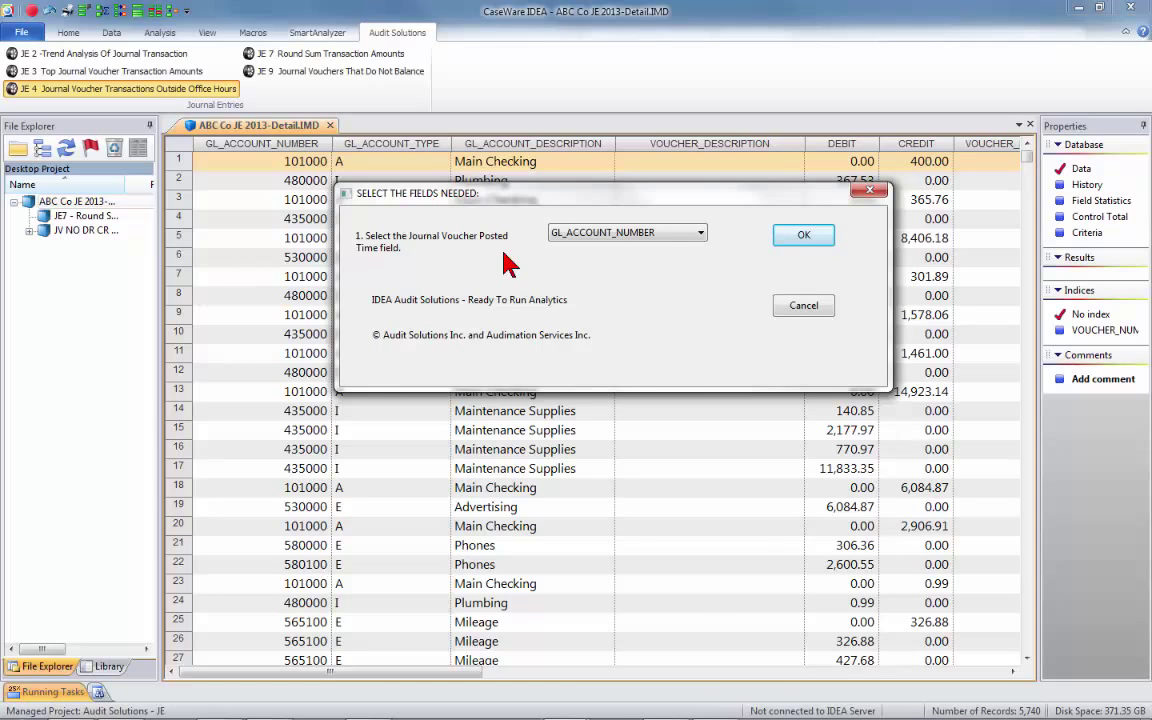
click(697, 234)
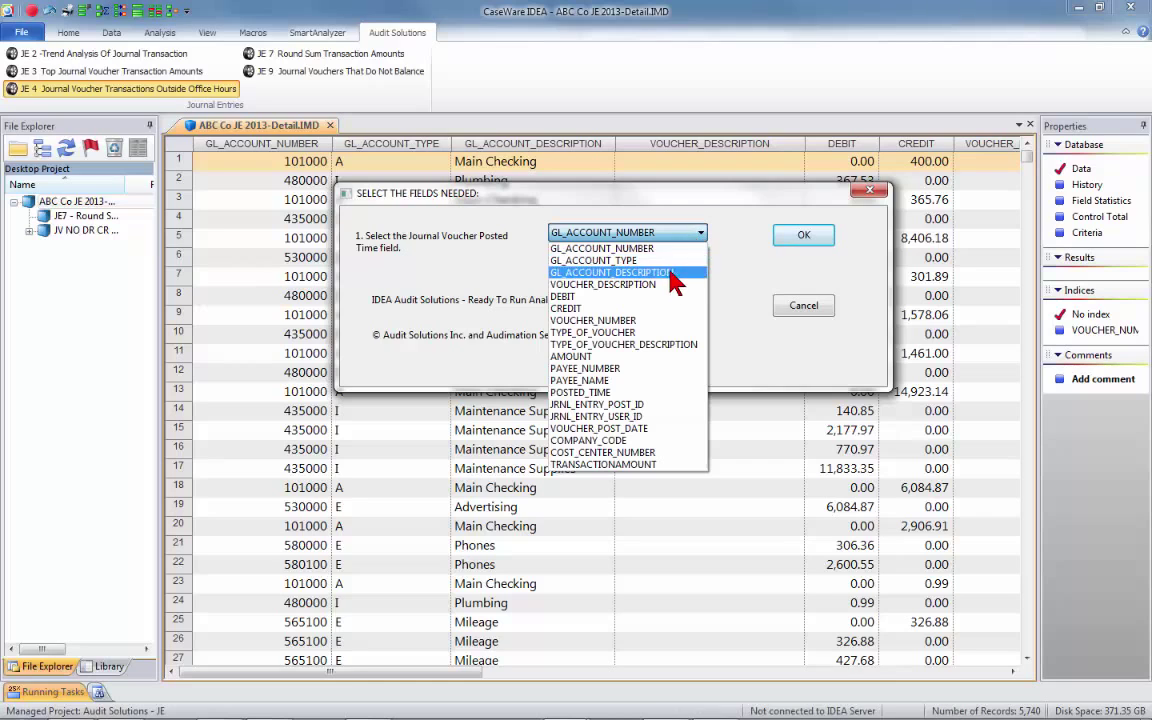
click(577, 393)
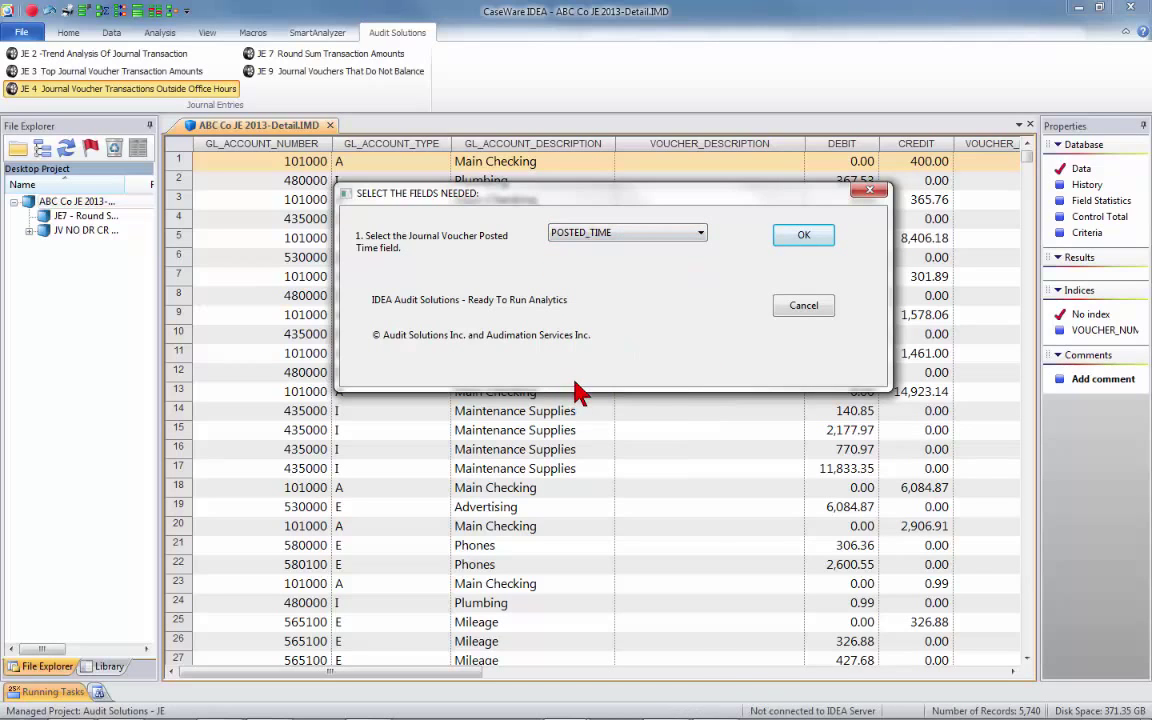
click(806, 236)
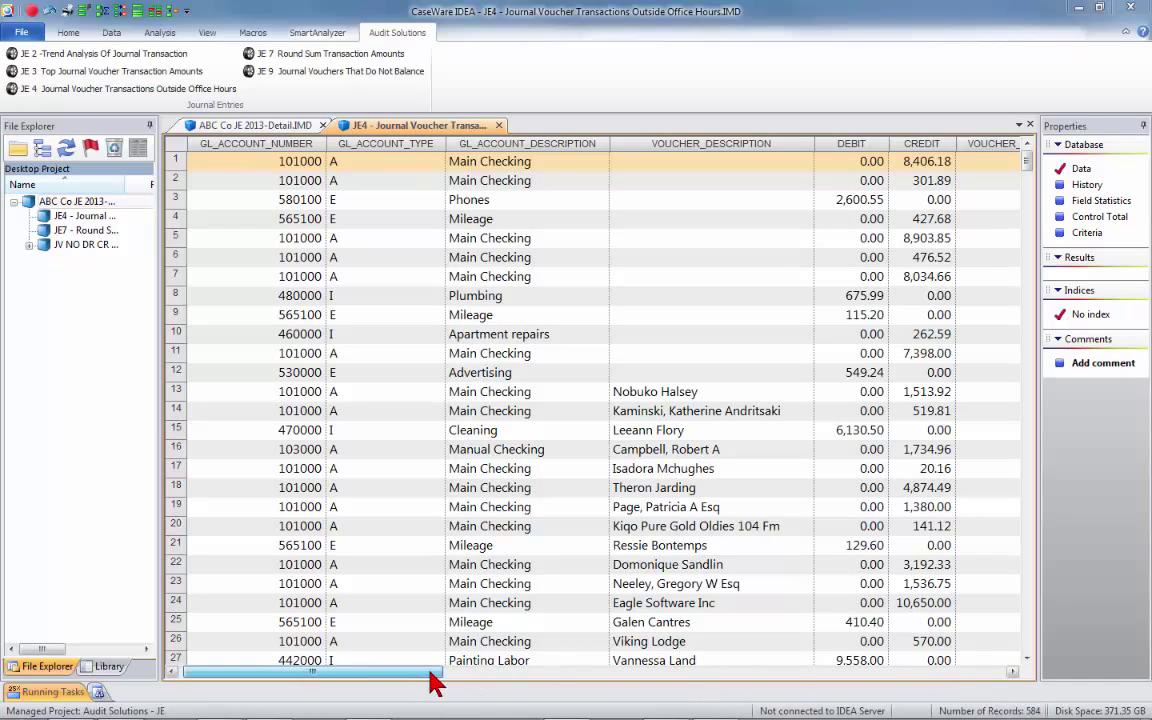
Review the fields of the JE4 result database and sort its records by POSTED_TIME in ascending order.
drag(430, 676, 820, 698)
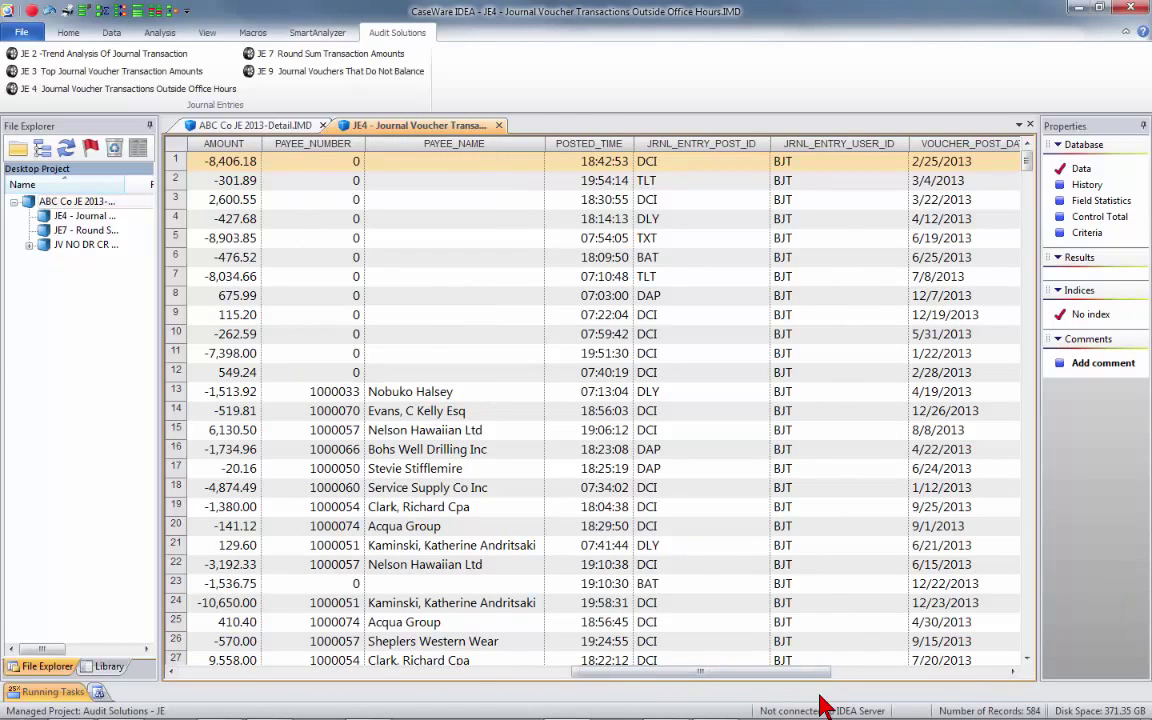
click(1013, 671)
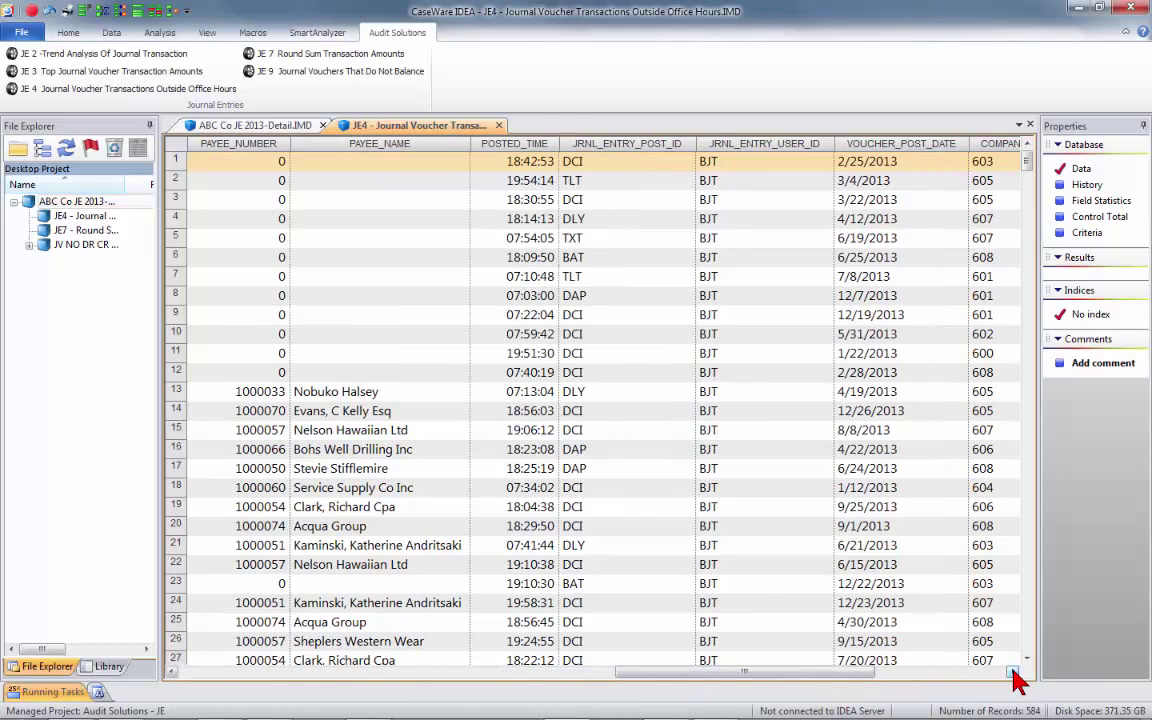
click(1013, 671)
click(1013, 671)
click(1013, 671)
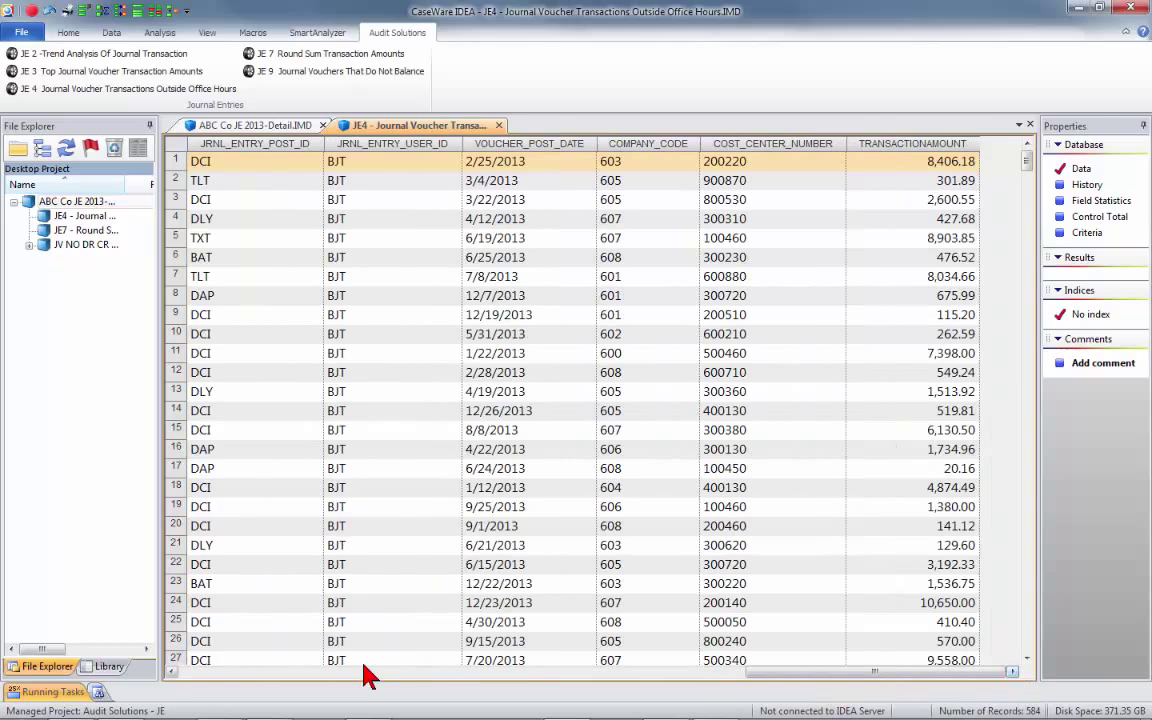
click(172, 671)
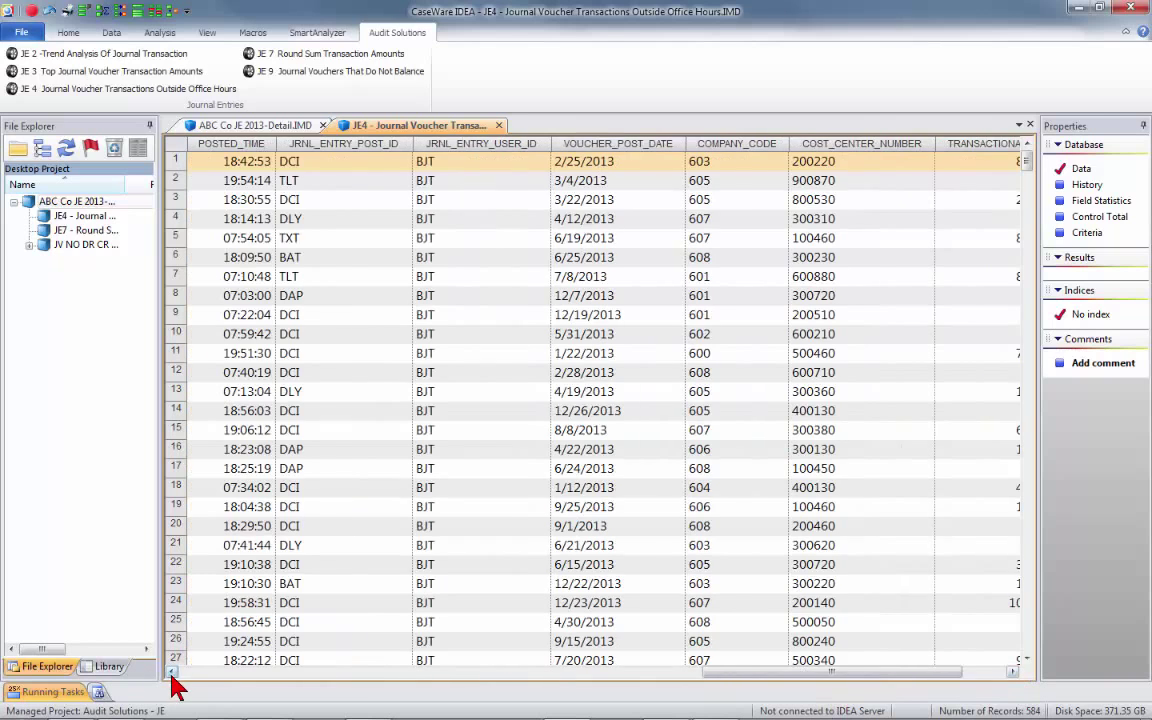
click(238, 143)
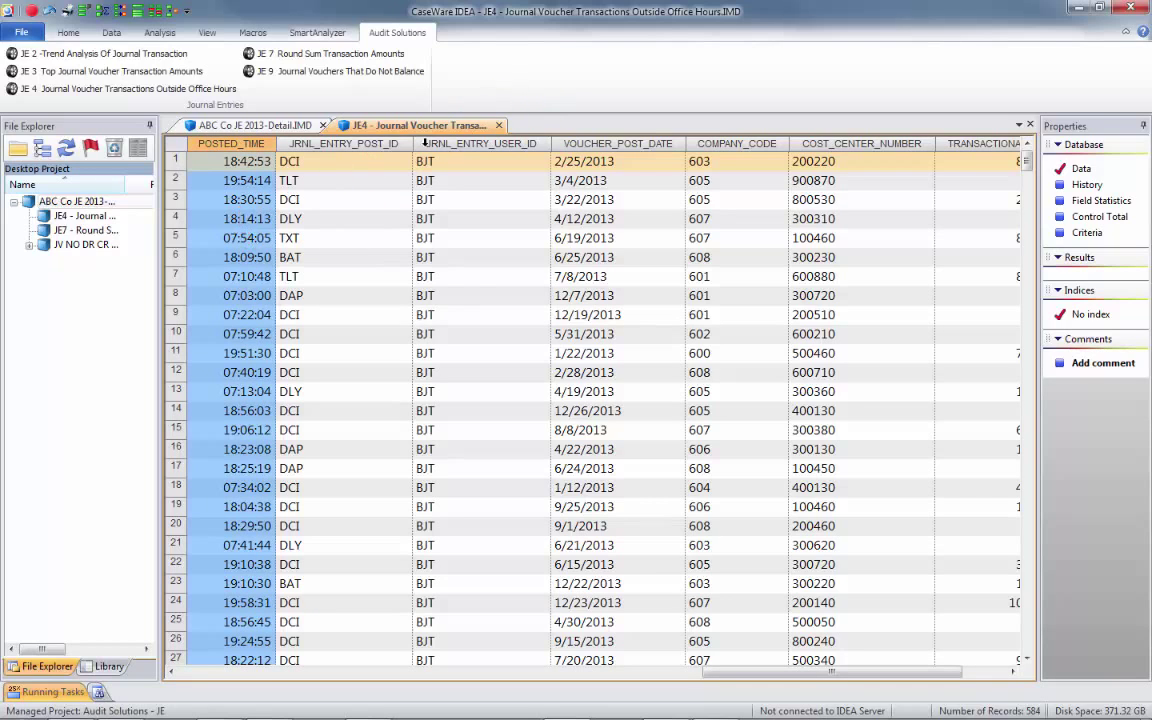
double_click(230, 146)
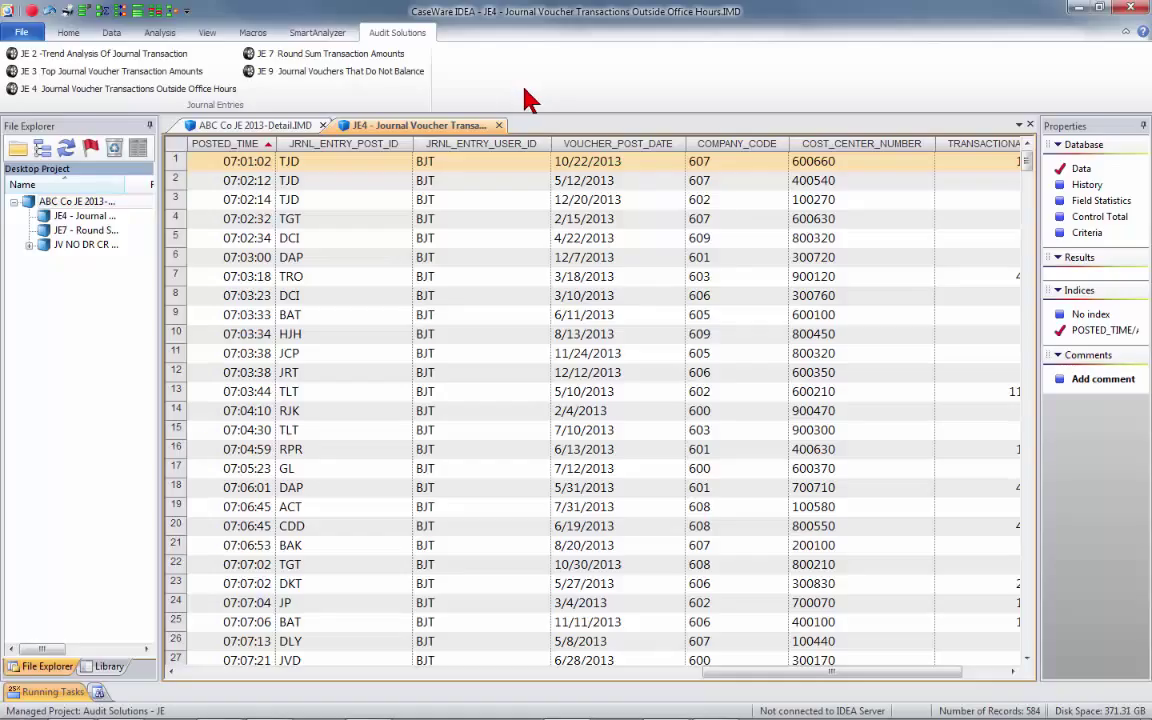
Check the library's Exports folder for the JE4 export, close the JE4 database and return to the project's database list.
click(106, 666)
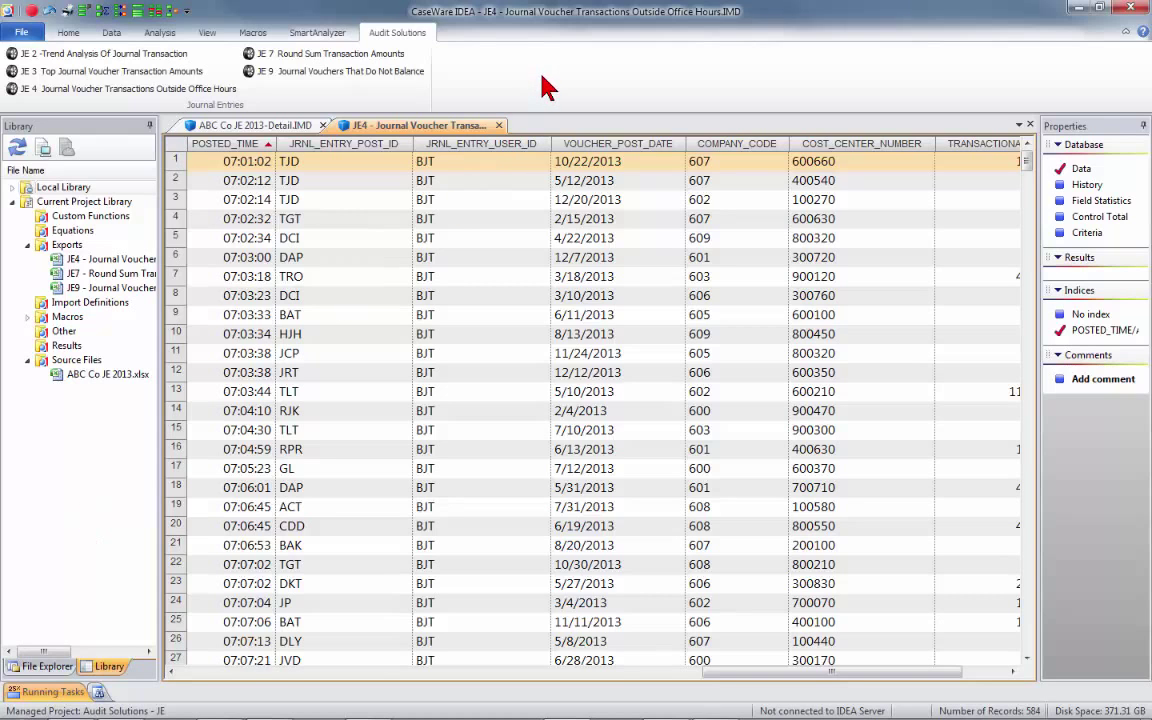
click(499, 126)
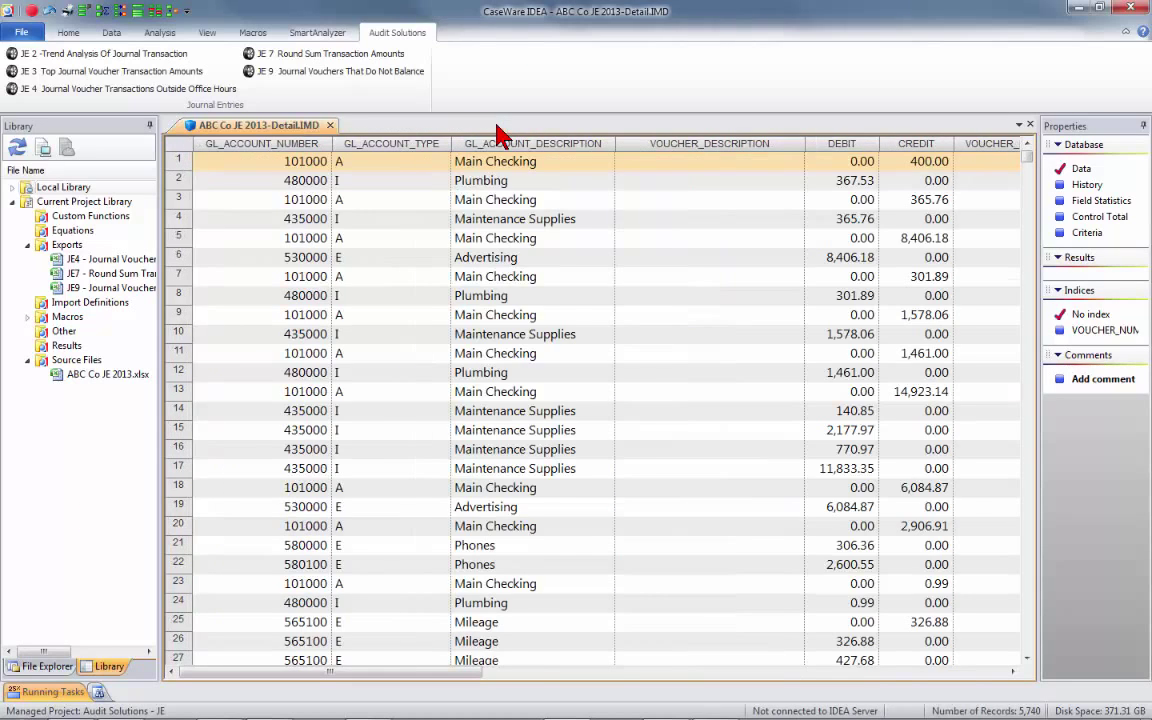
click(45, 666)
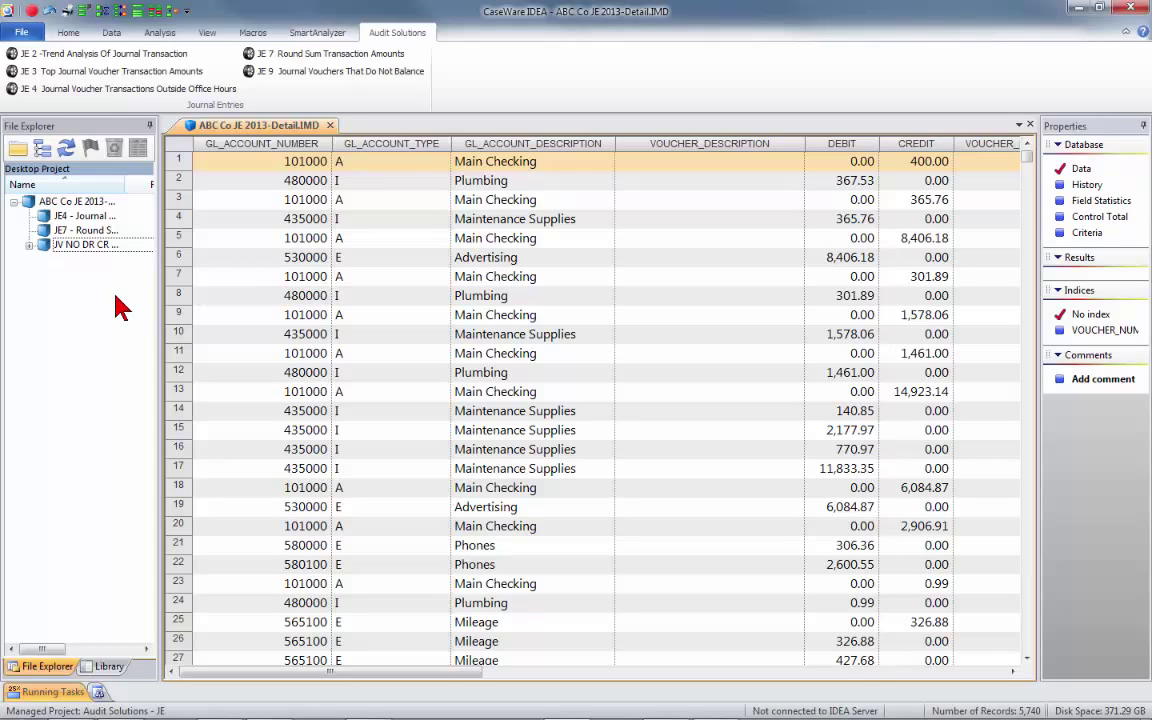
Start the JE 3 Top Journal Voucher Transaction Amounts analytic on the ABC Co JE 2013-Detail database.
click(104, 72)
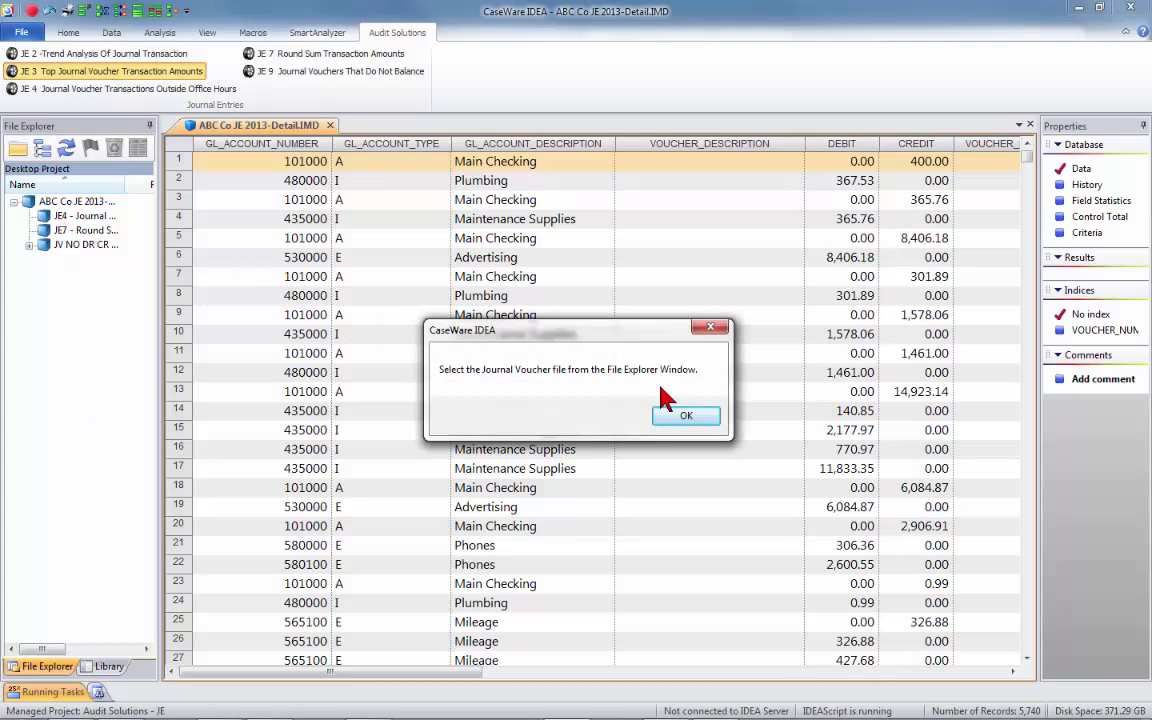
click(686, 415)
click(336, 290)
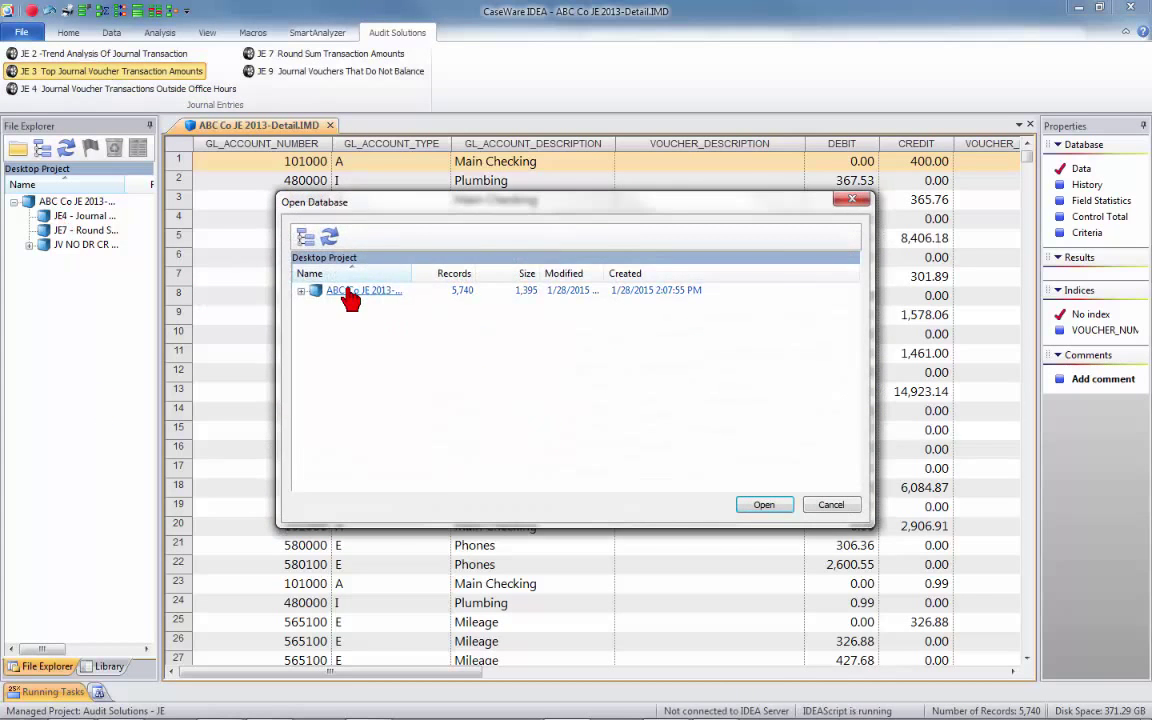
click(761, 505)
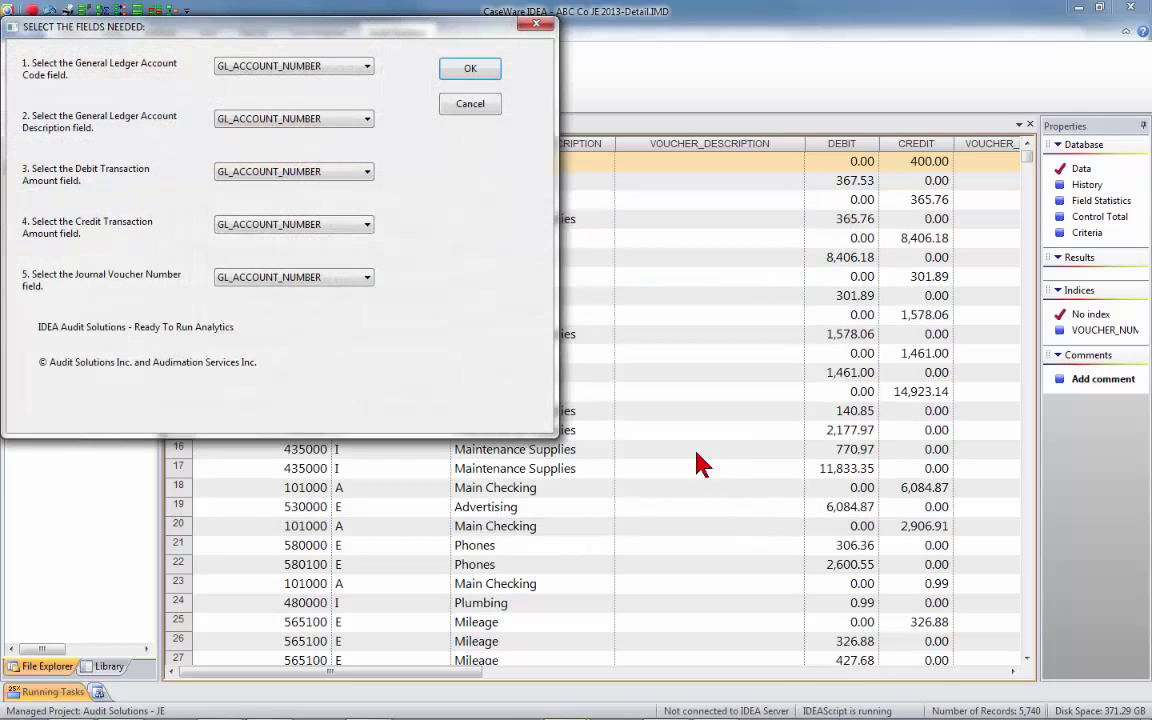
Run the JE 3 analytic with GL_ACCOUNT_DESCRIPTION as the account description, DEBIT and CREDIT as the amounts, and VOUCHER_NUMBER as the journal voucher number.
drag(282, 30, 566, 113)
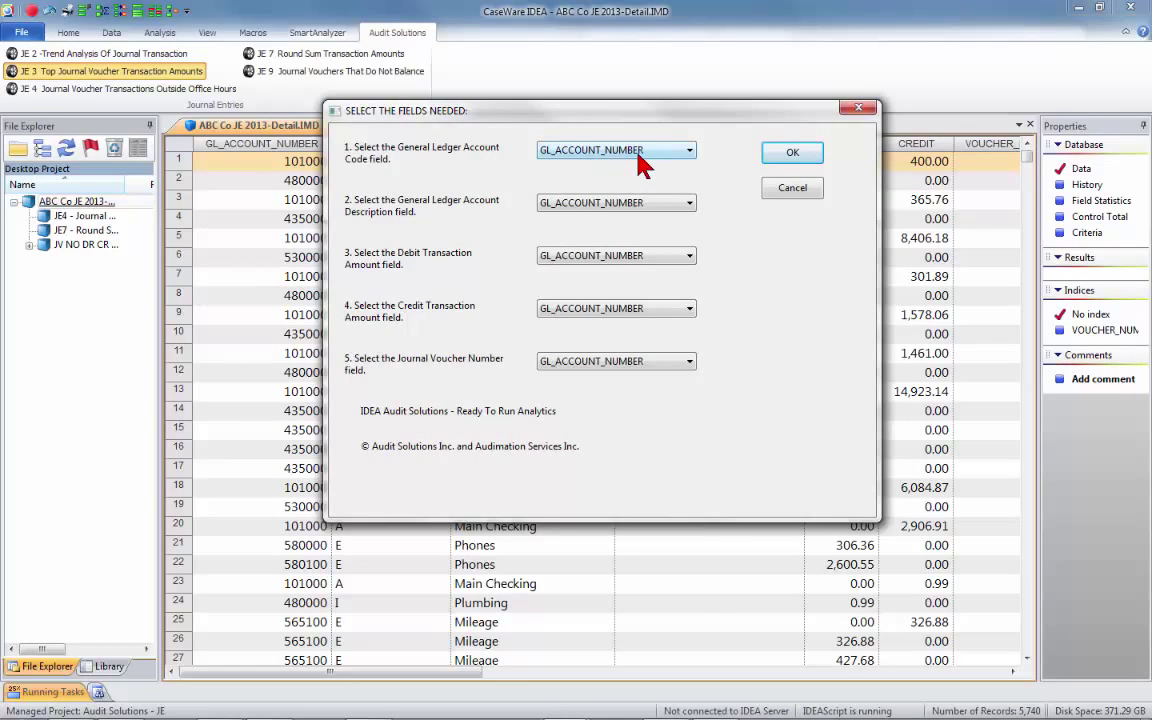
click(608, 203)
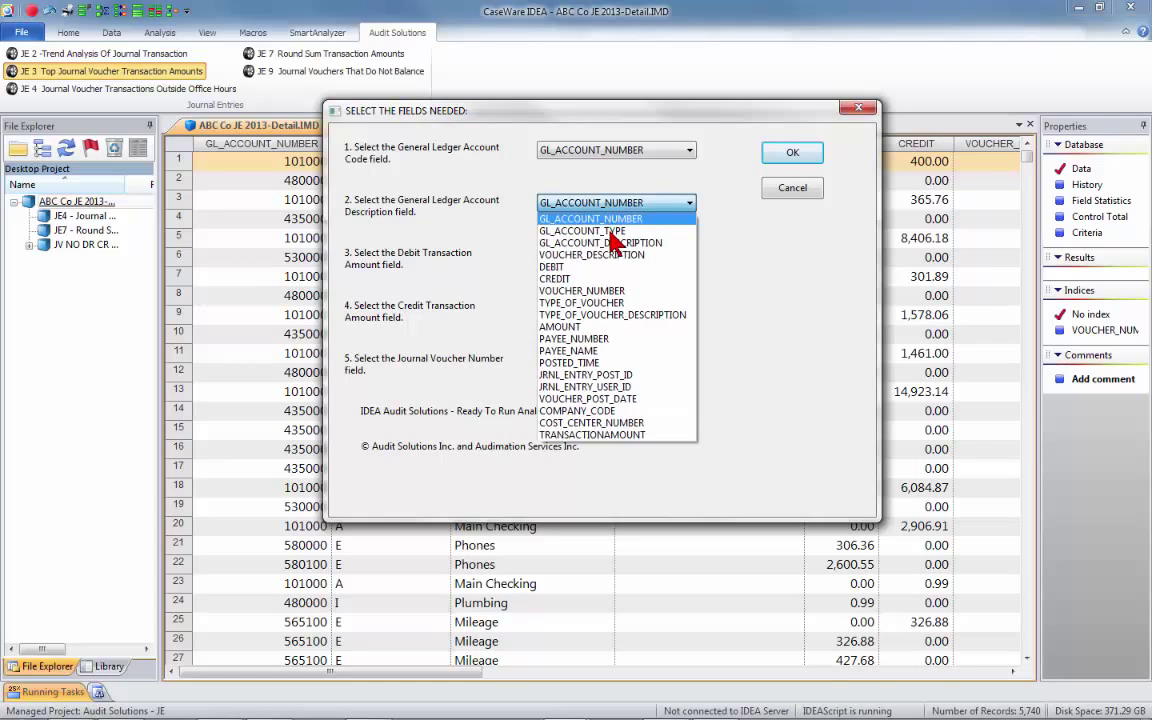
click(610, 243)
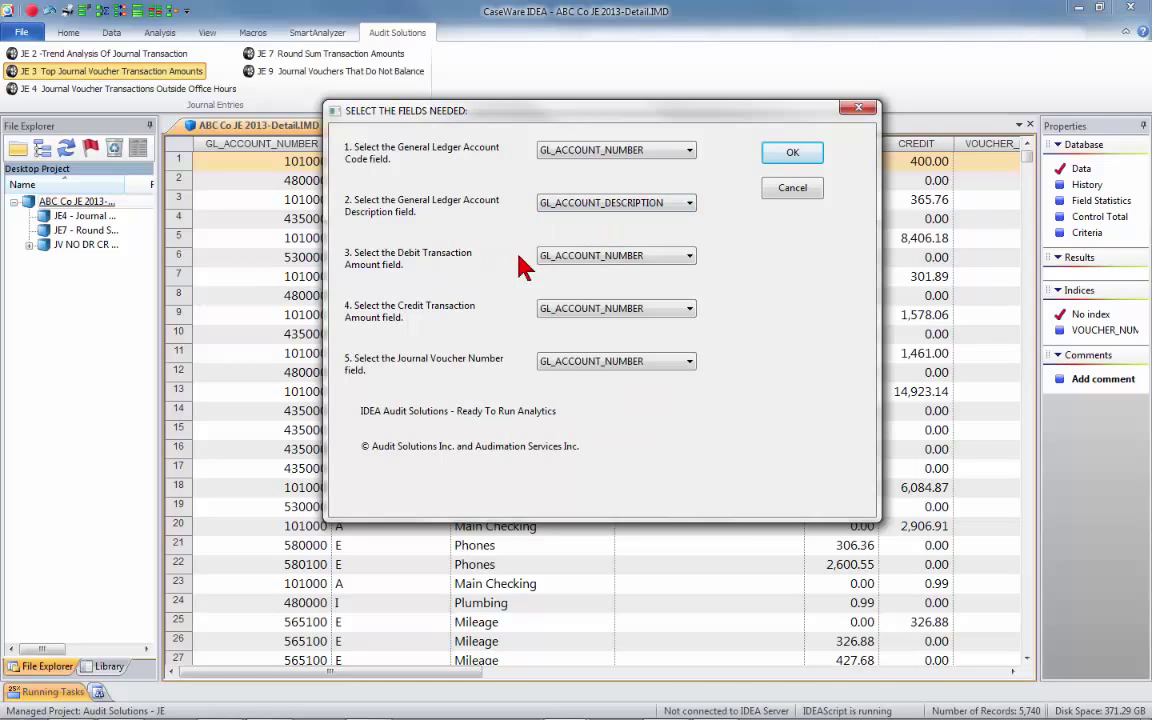
click(566, 257)
click(545, 326)
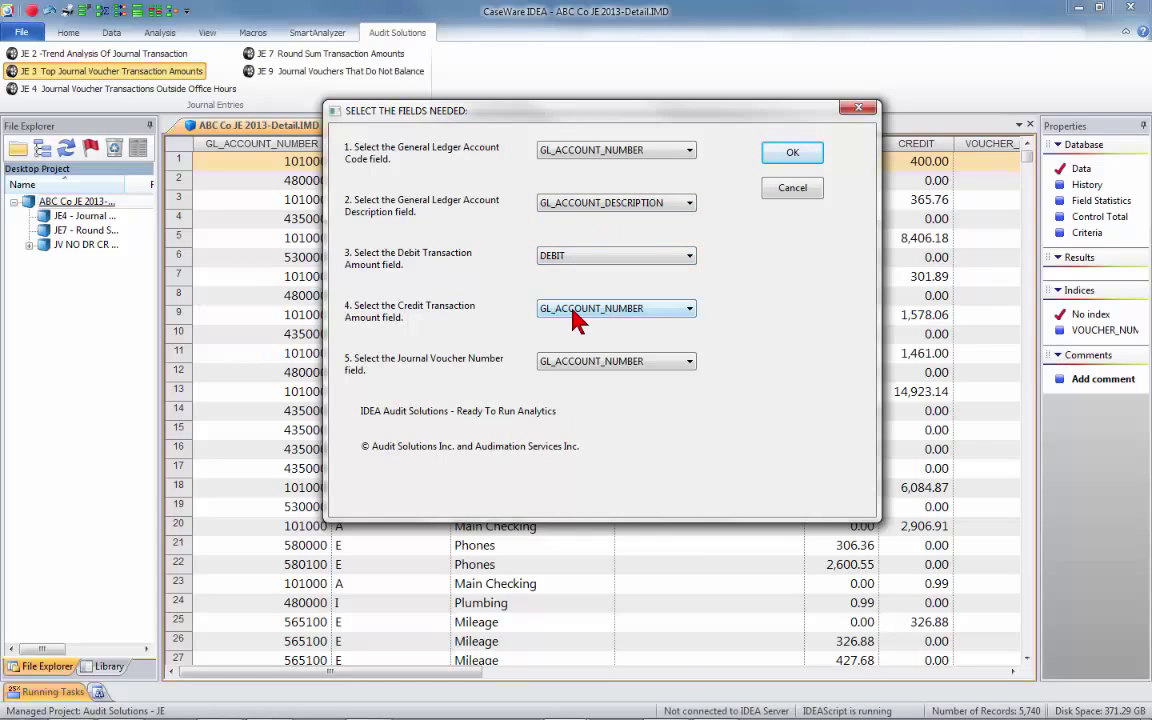
click(576, 312)
click(566, 391)
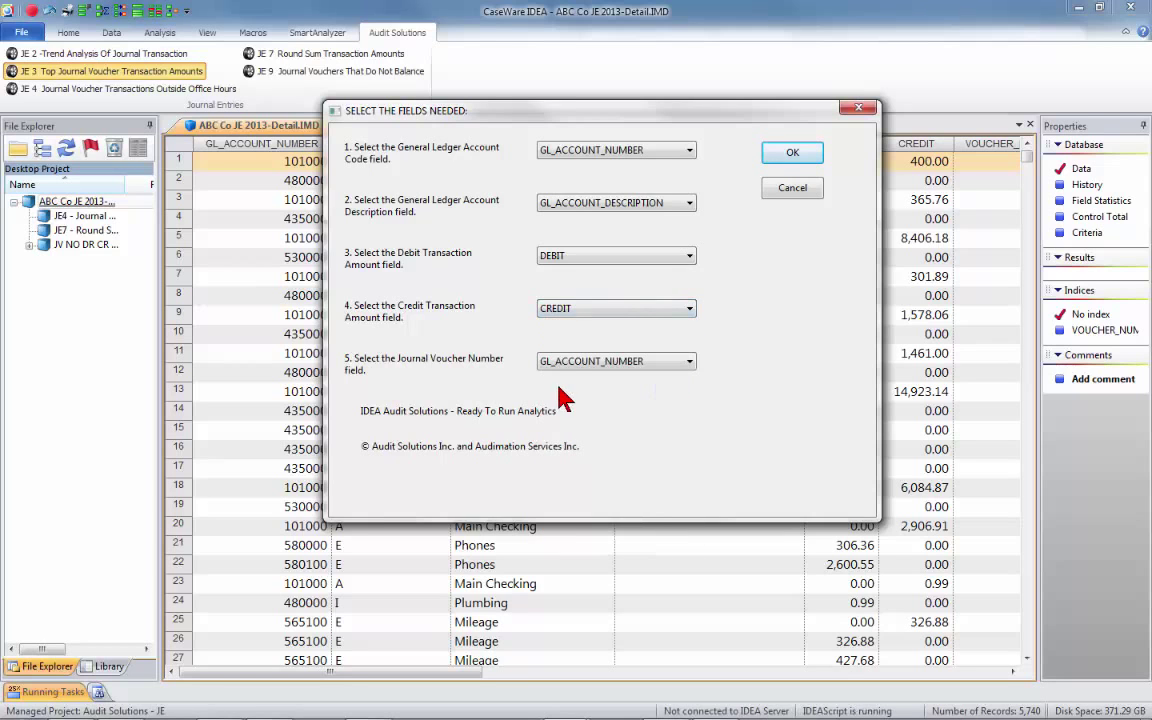
click(548, 361)
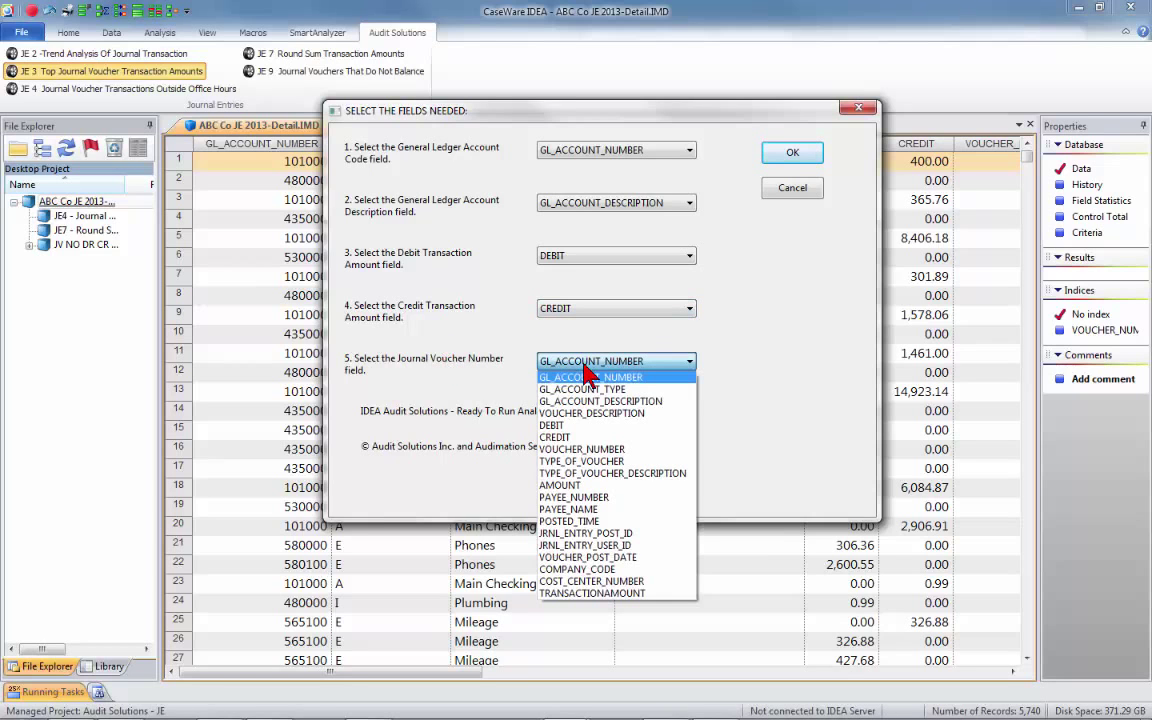
click(585, 449)
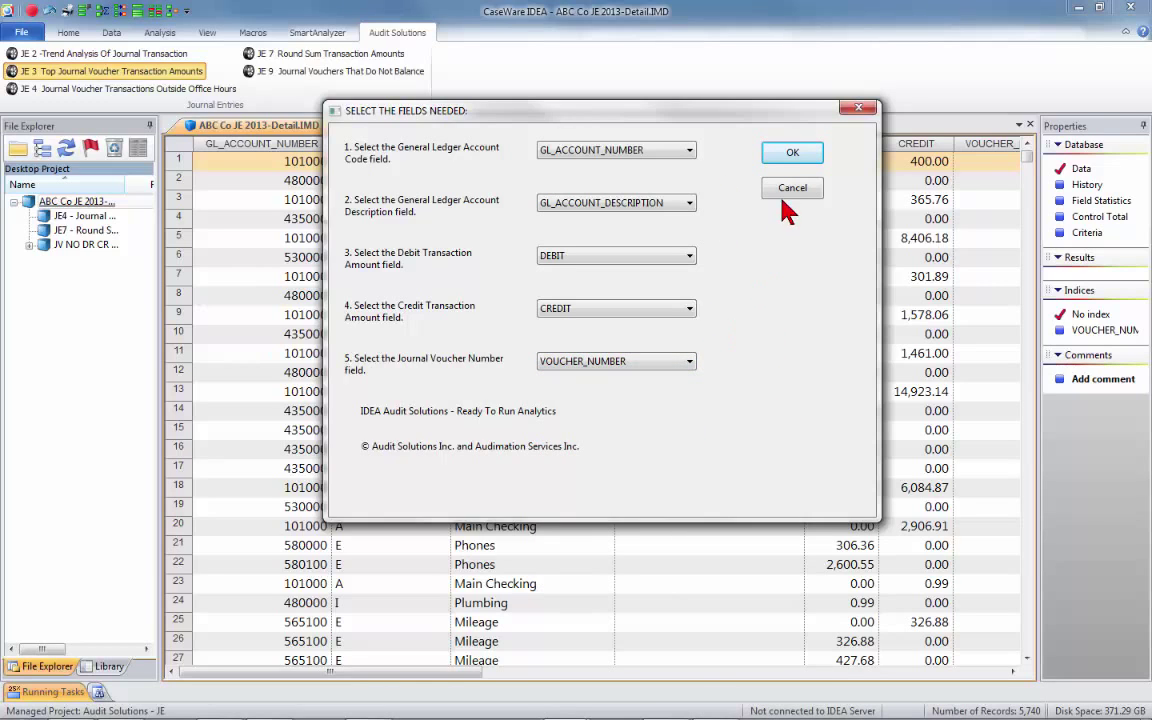
click(792, 155)
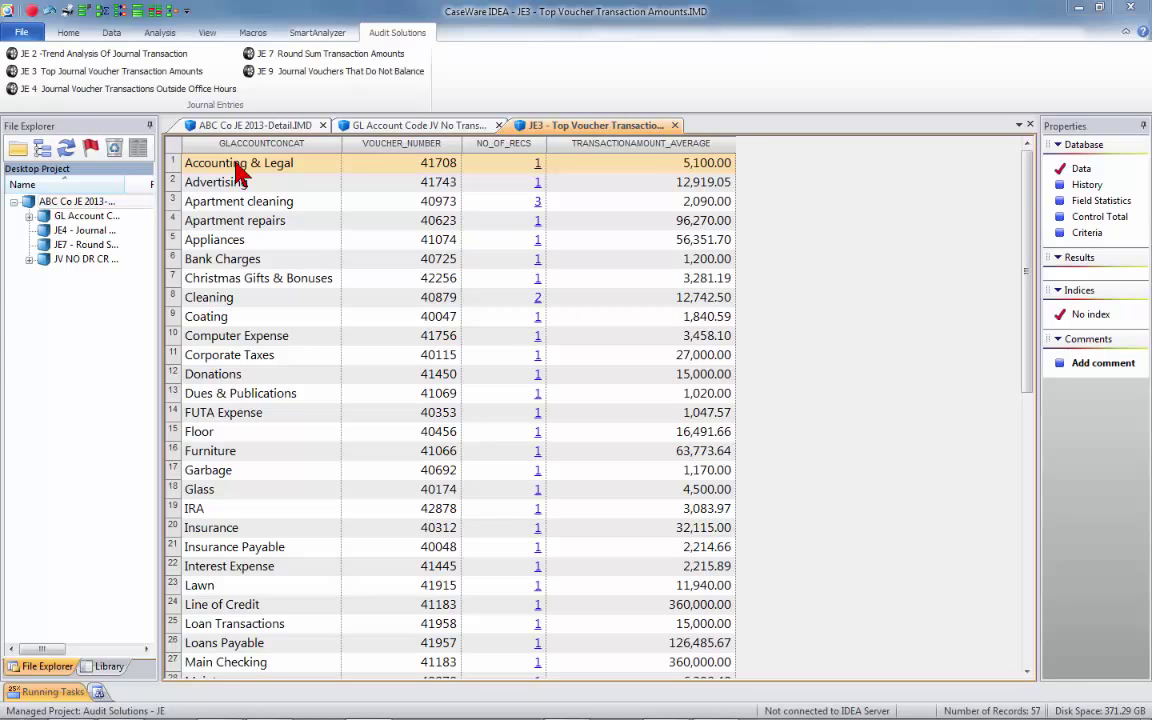
Examine the transaction behind the Accounting & Legal record of the JE3 result across all its fields, and close the extraction preview.
click(535, 163)
drag(470, 234, 142, 99)
drag(690, 219, 1135, 222)
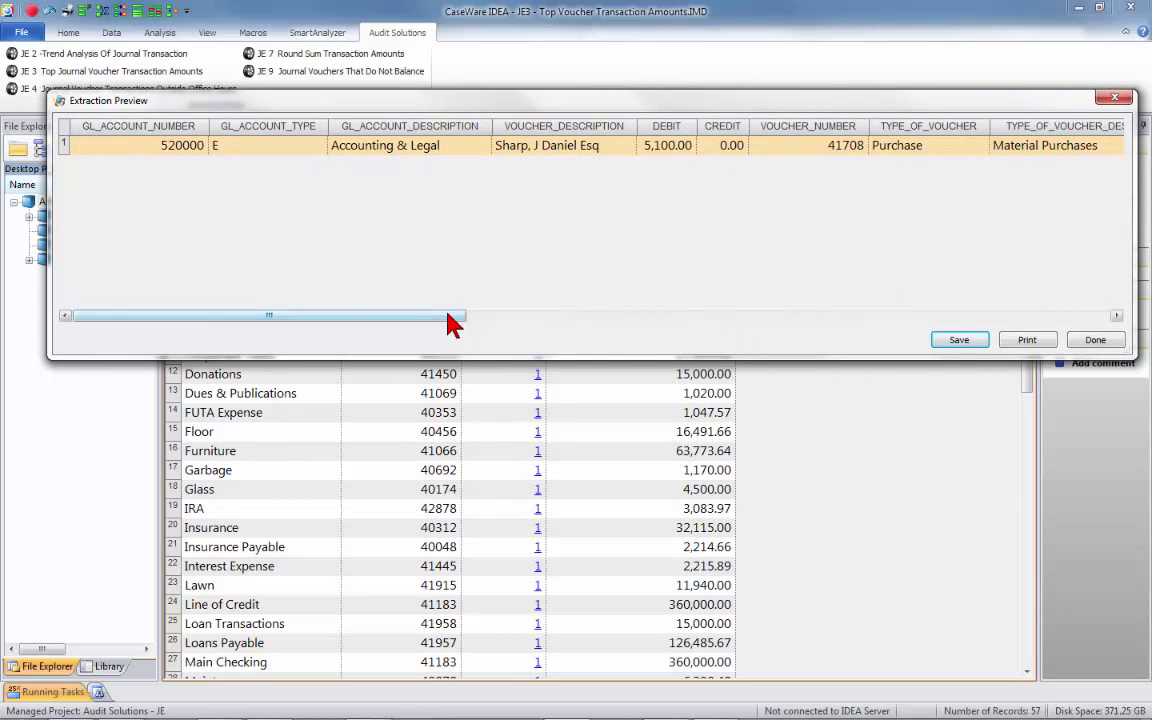
drag(450, 316, 751, 321)
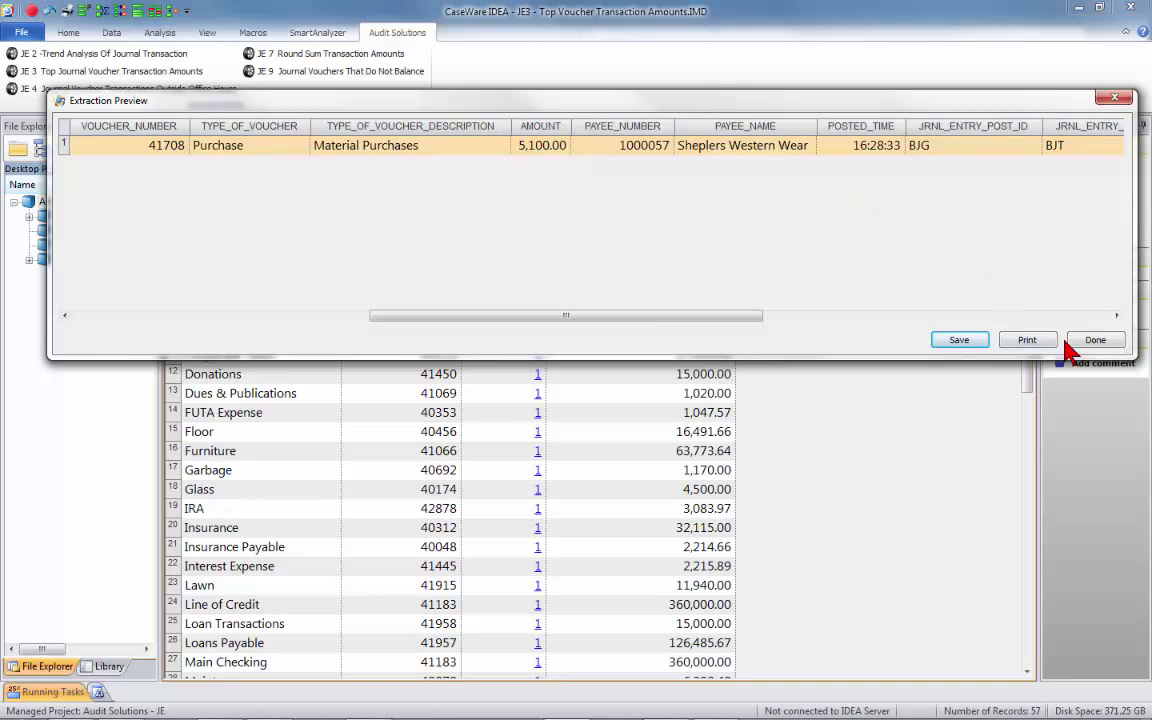
click(1096, 341)
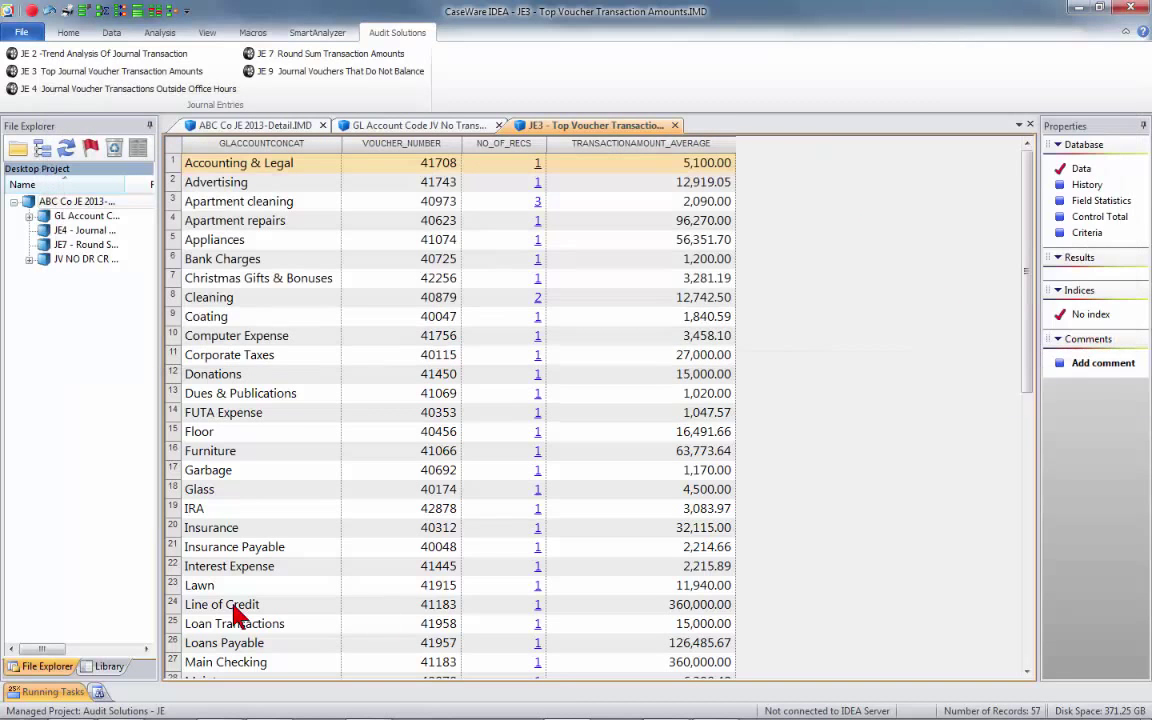
Check the library for the JE3 export, close the JE3 result and GL account code summary databases, and return to the project's database list.
click(106, 666)
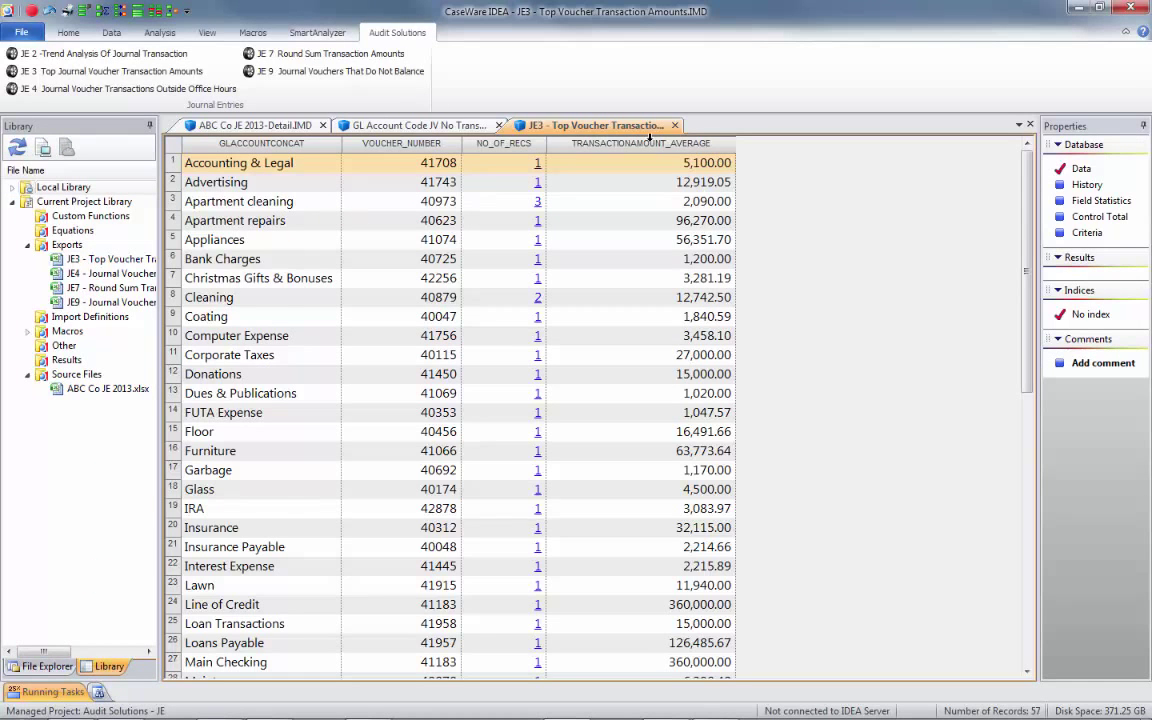
click(675, 125)
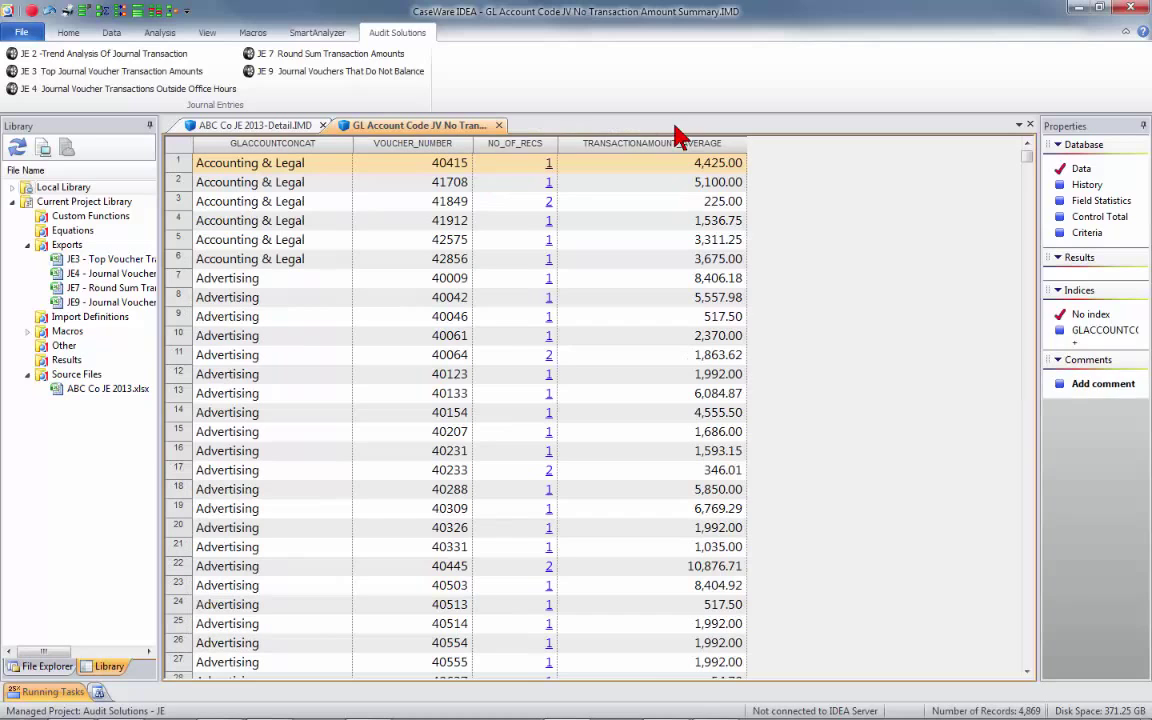
click(502, 126)
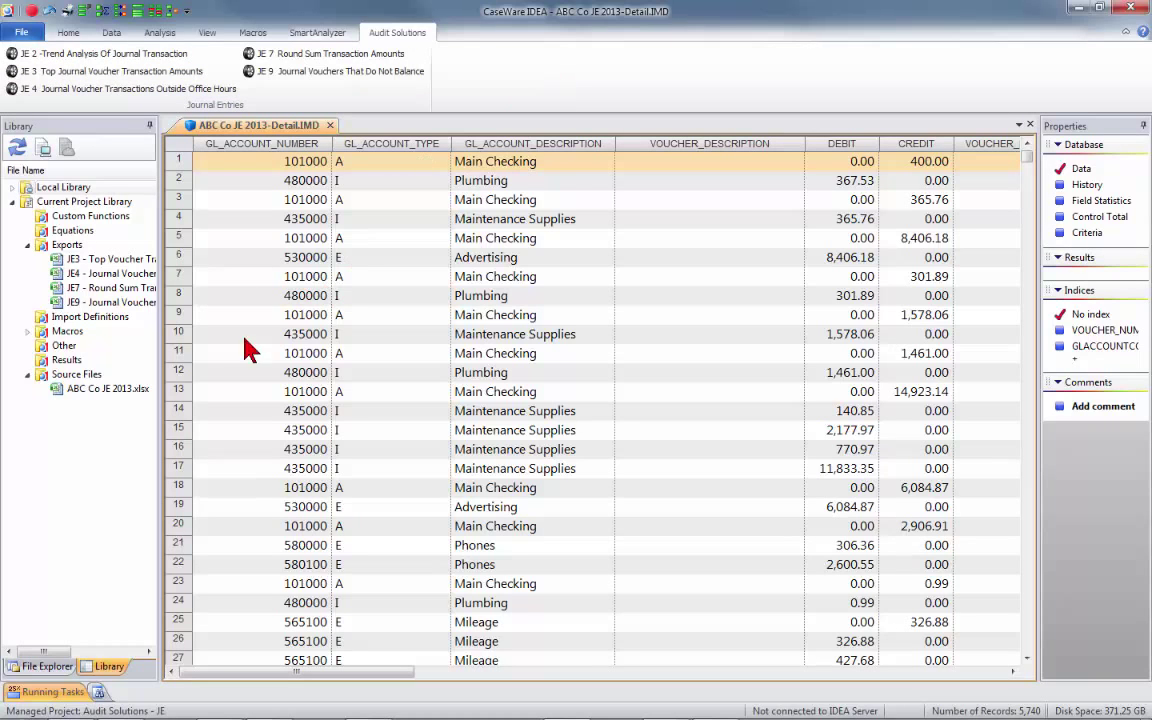
click(47, 666)
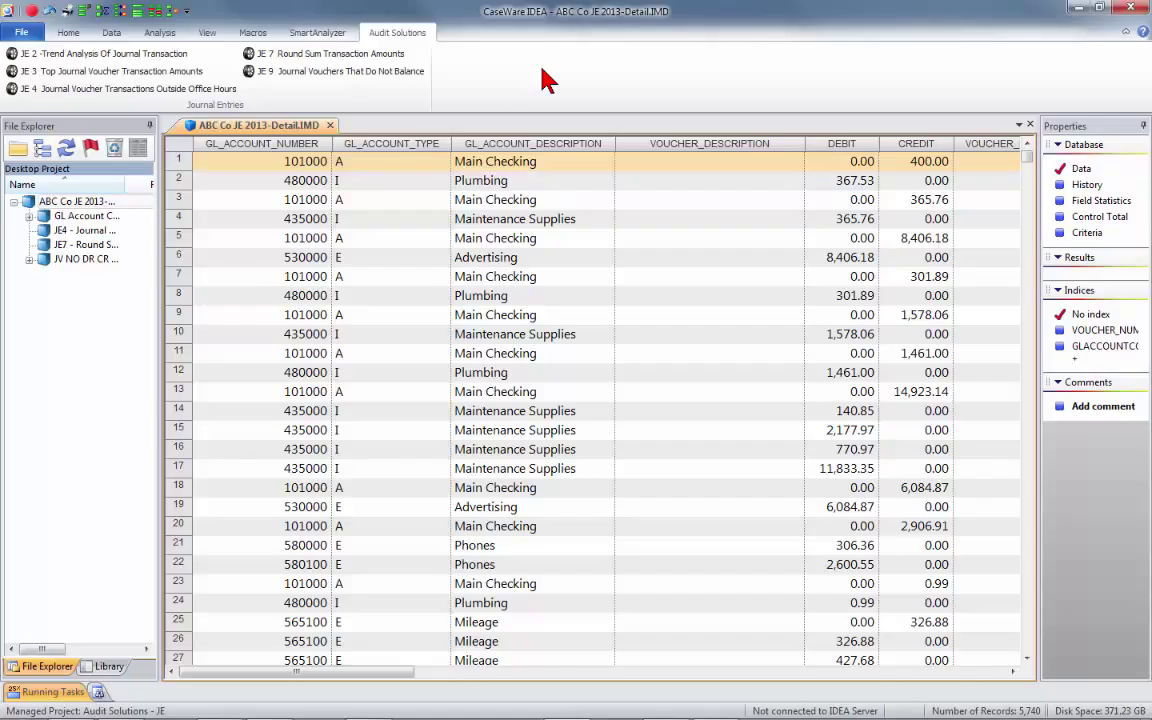
Start the JE 2 Trend Analysis Of Journal Transaction analytic on the ABC Co JE 2013-Detail database.
click(87, 58)
click(672, 416)
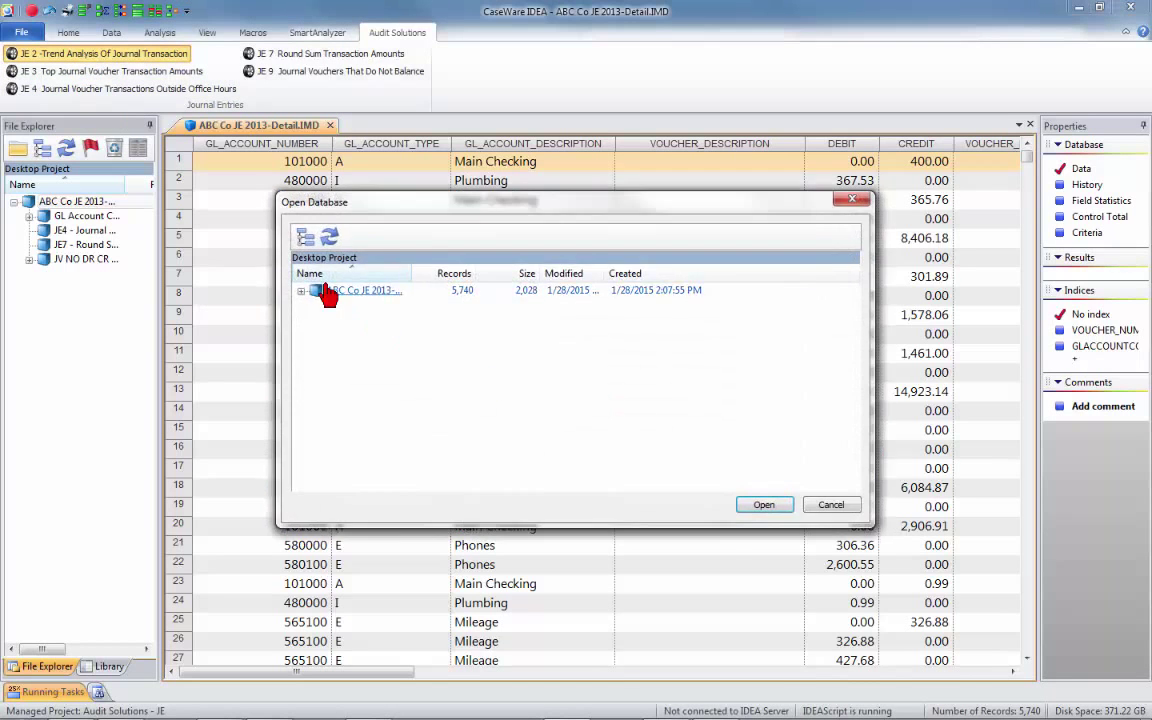
click(330, 291)
click(779, 507)
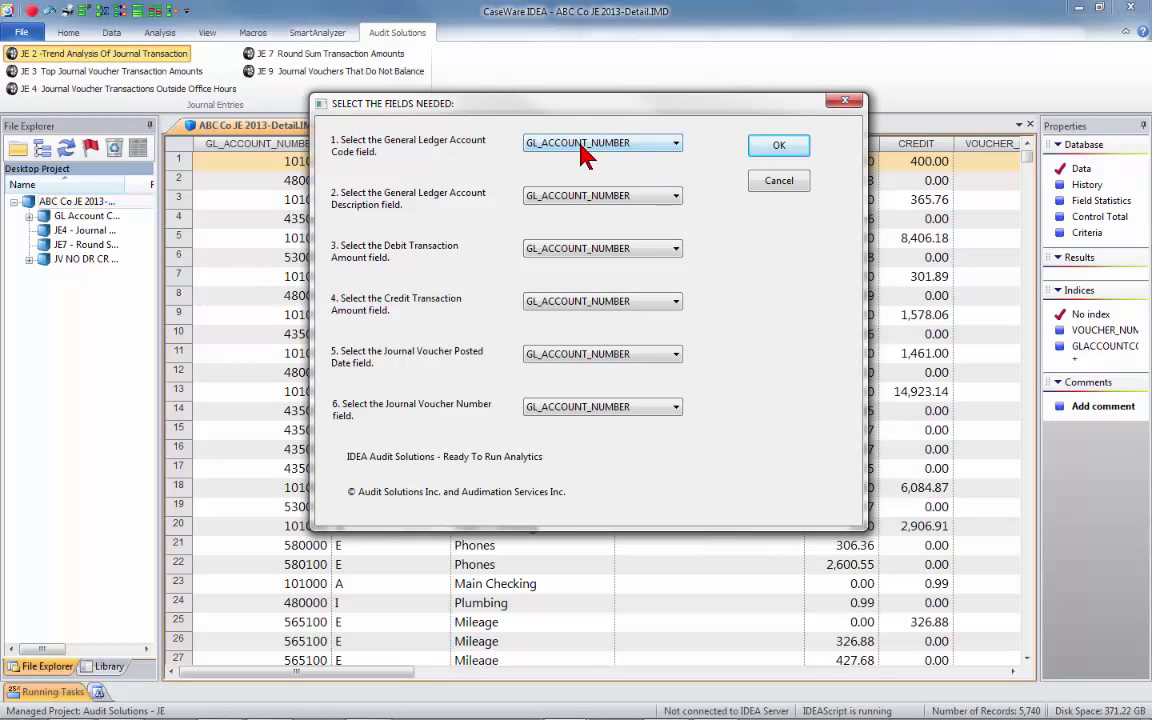
Set the JE 2 account description field to VOUCHER_DESCRIPTION, the debit amount field to DEBIT and the credit amount field to CREDIT.
click(530, 198)
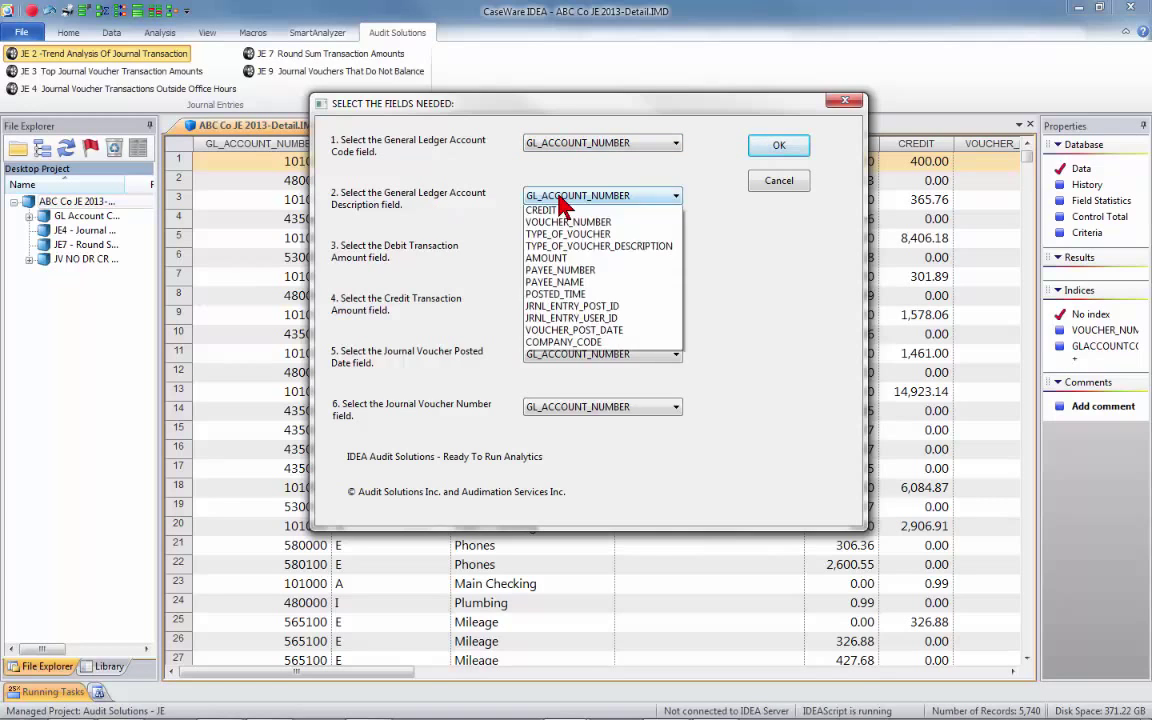
click(564, 247)
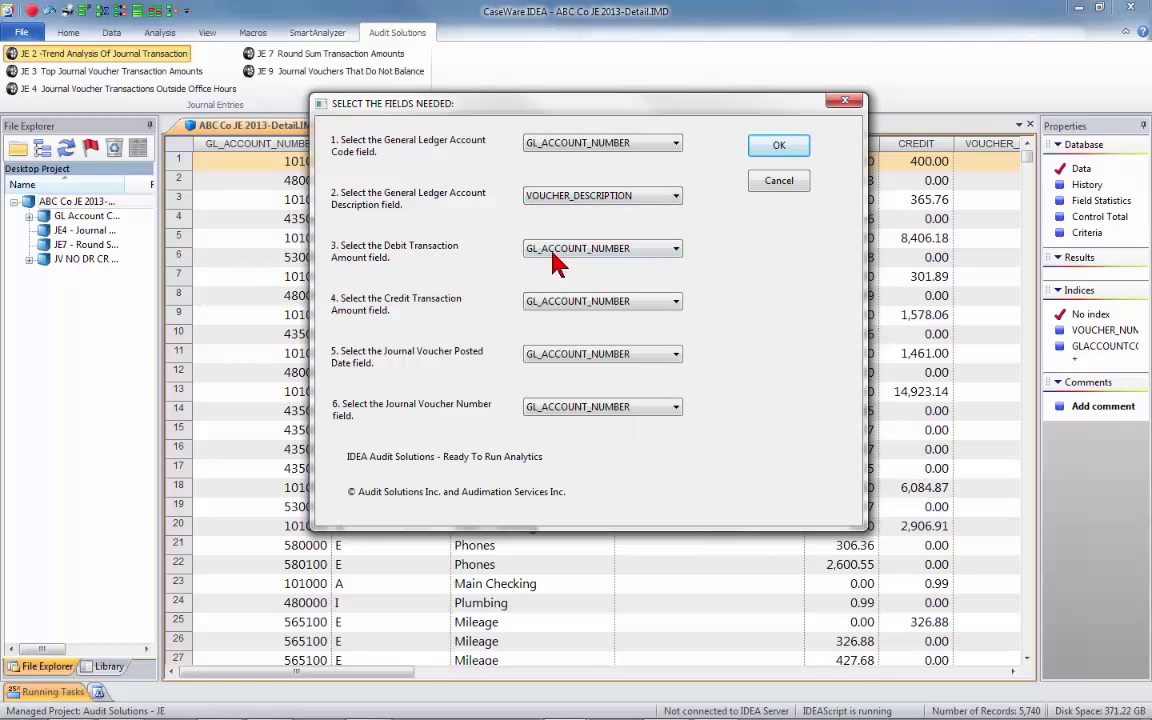
click(550, 249)
click(540, 312)
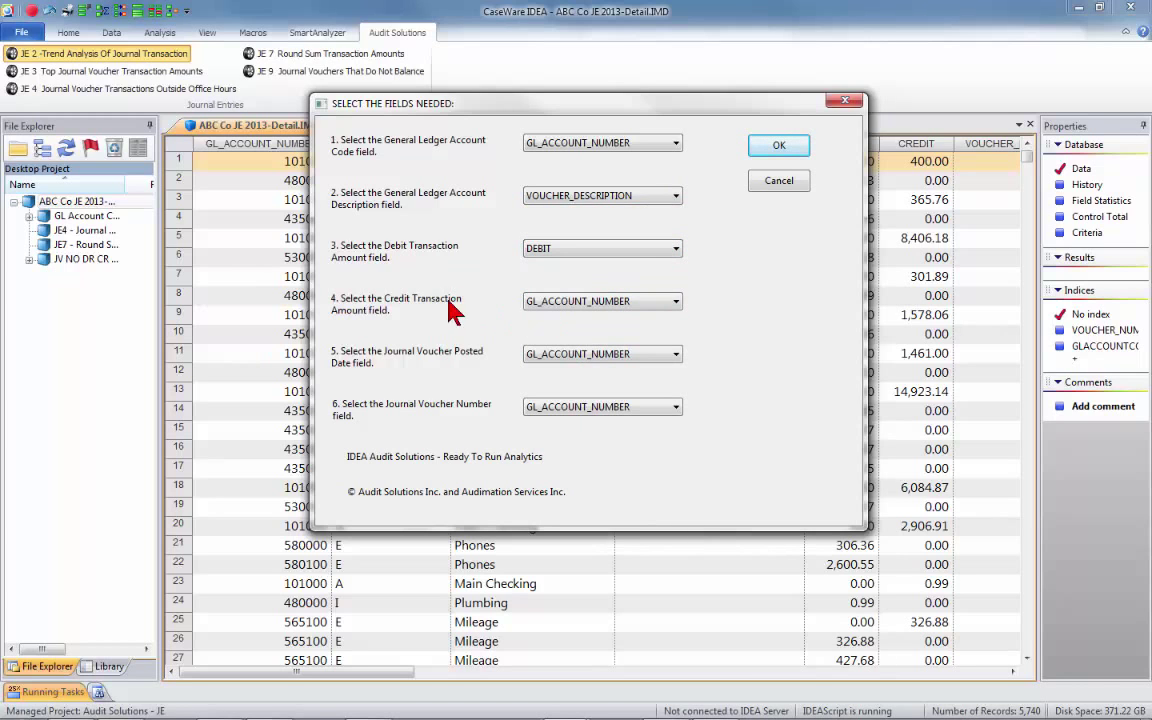
click(552, 302)
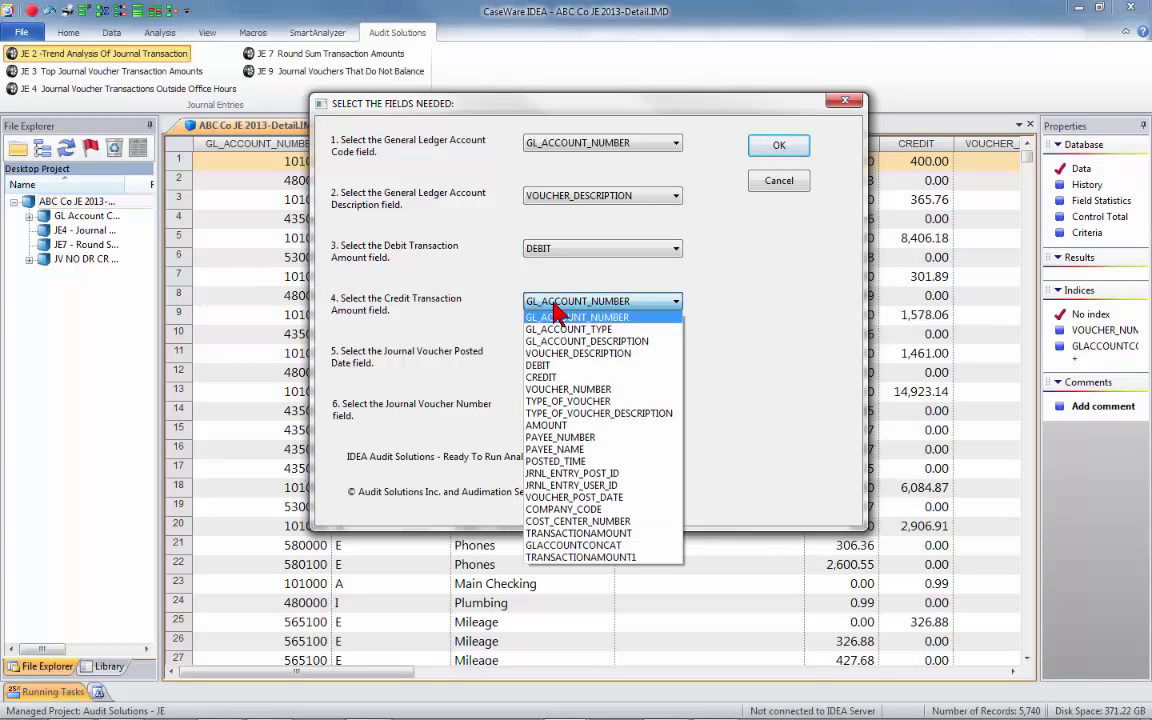
click(552, 377)
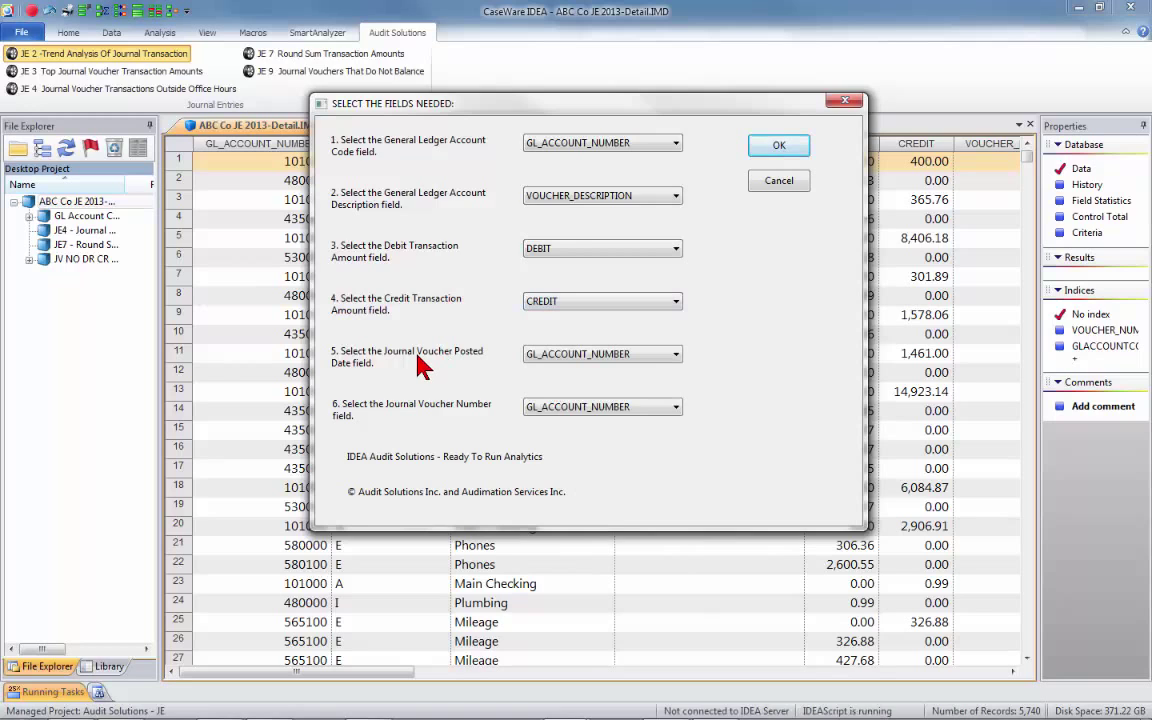
Set the posted date field to VOUCHER_POST_DATE and the journal voucher number field to VOUCHER_NUMBER, and run the JE 2 analytic.
click(570, 356)
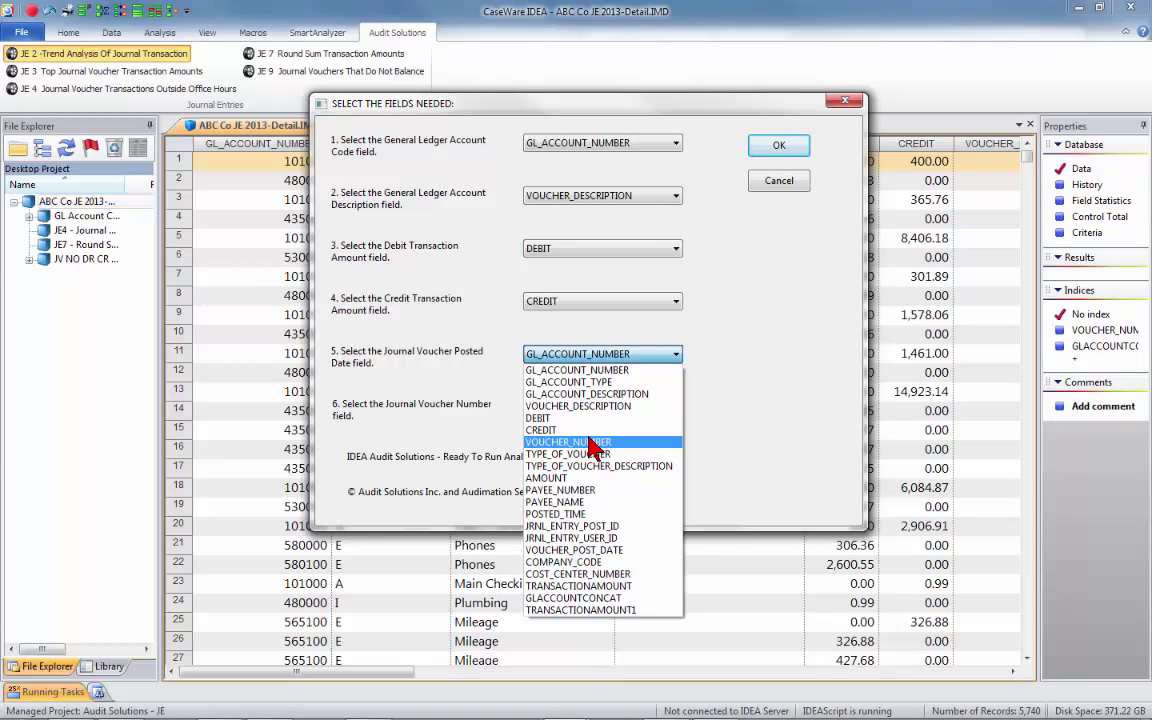
click(587, 551)
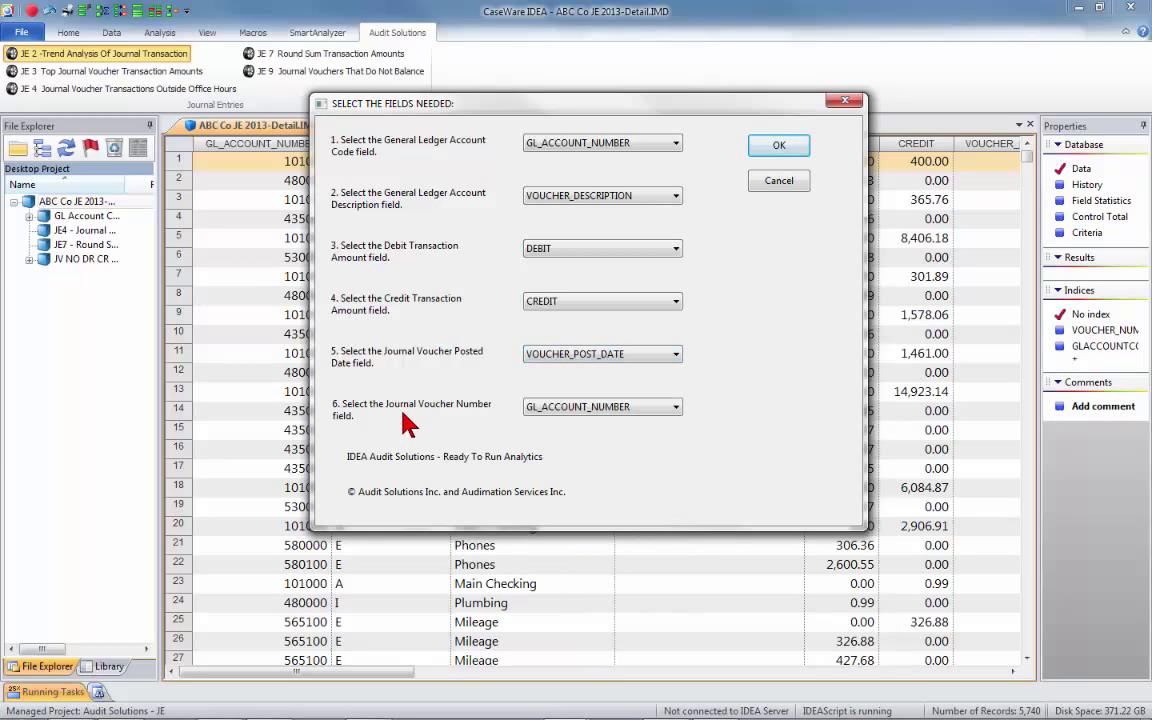
click(600, 406)
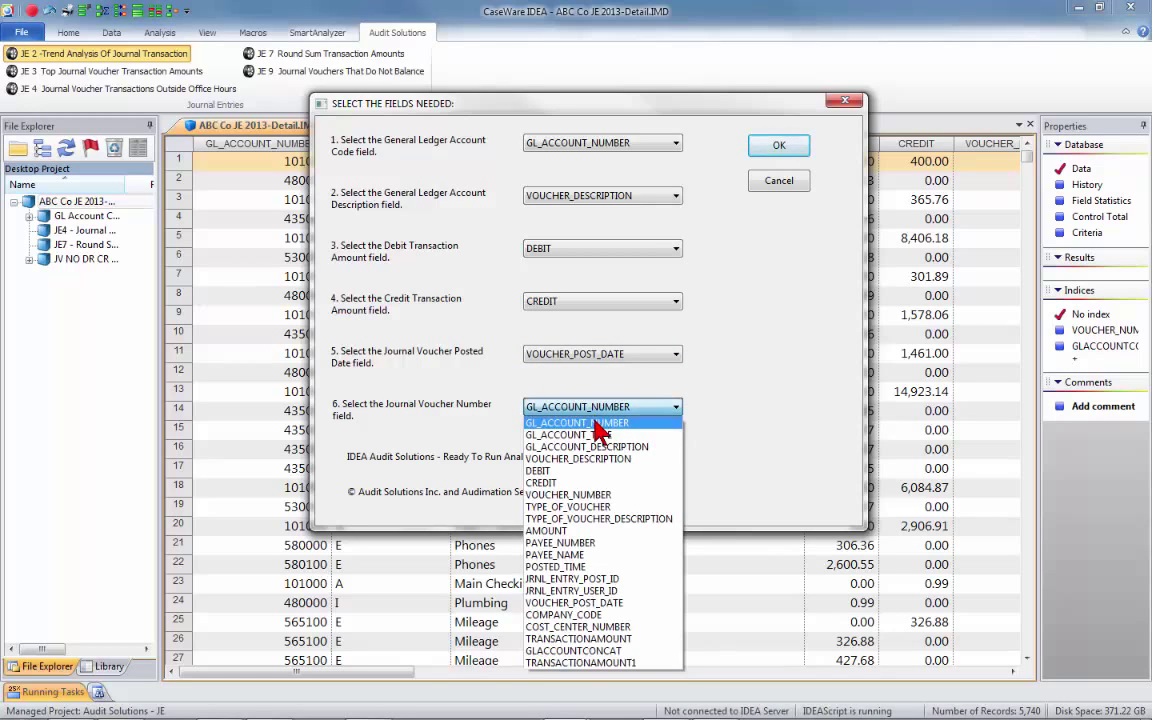
click(596, 494)
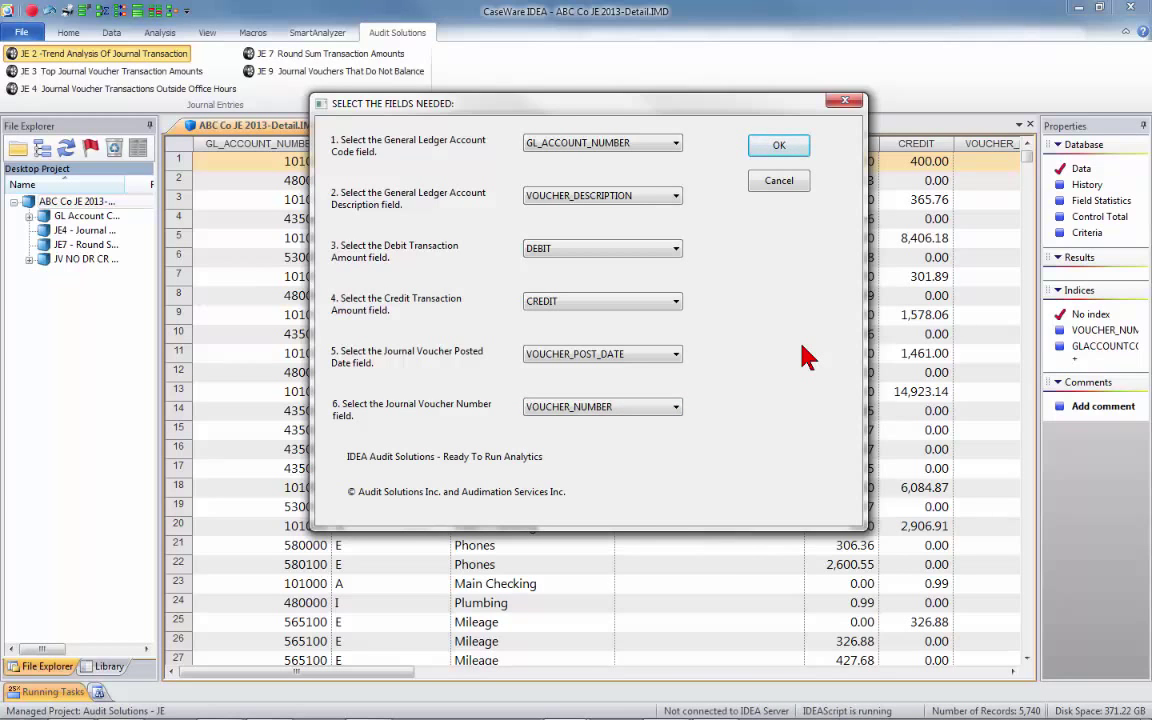
drag(565, 113, 583, 135)
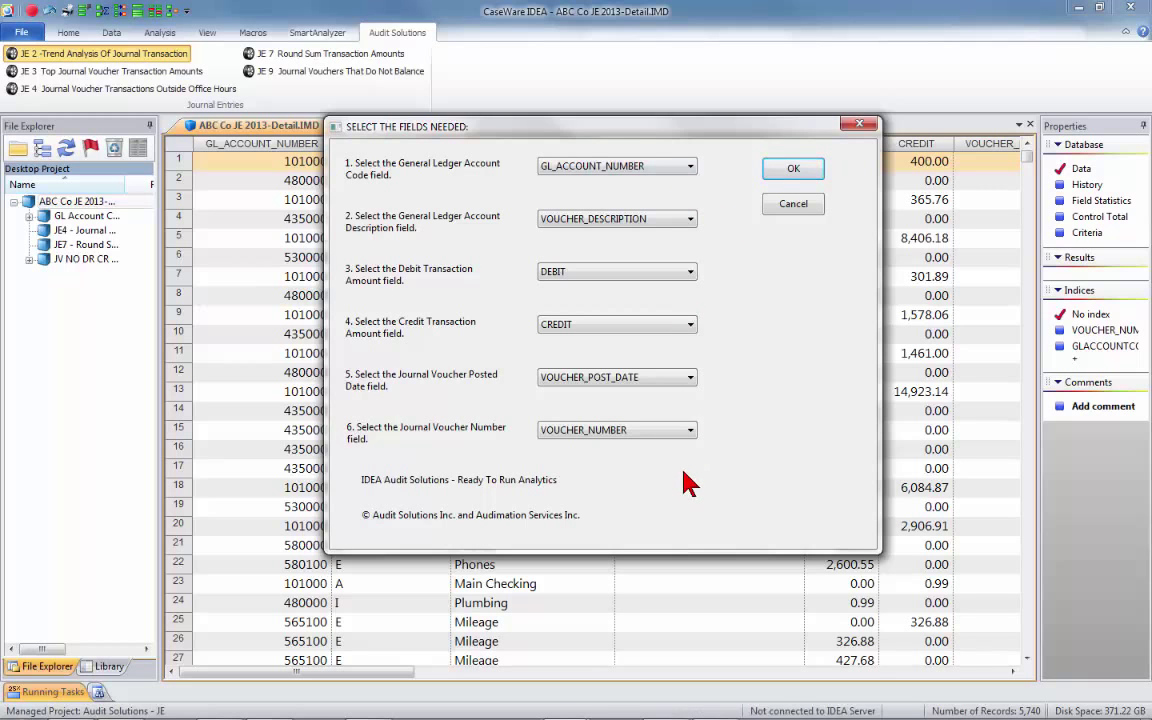
click(793, 169)
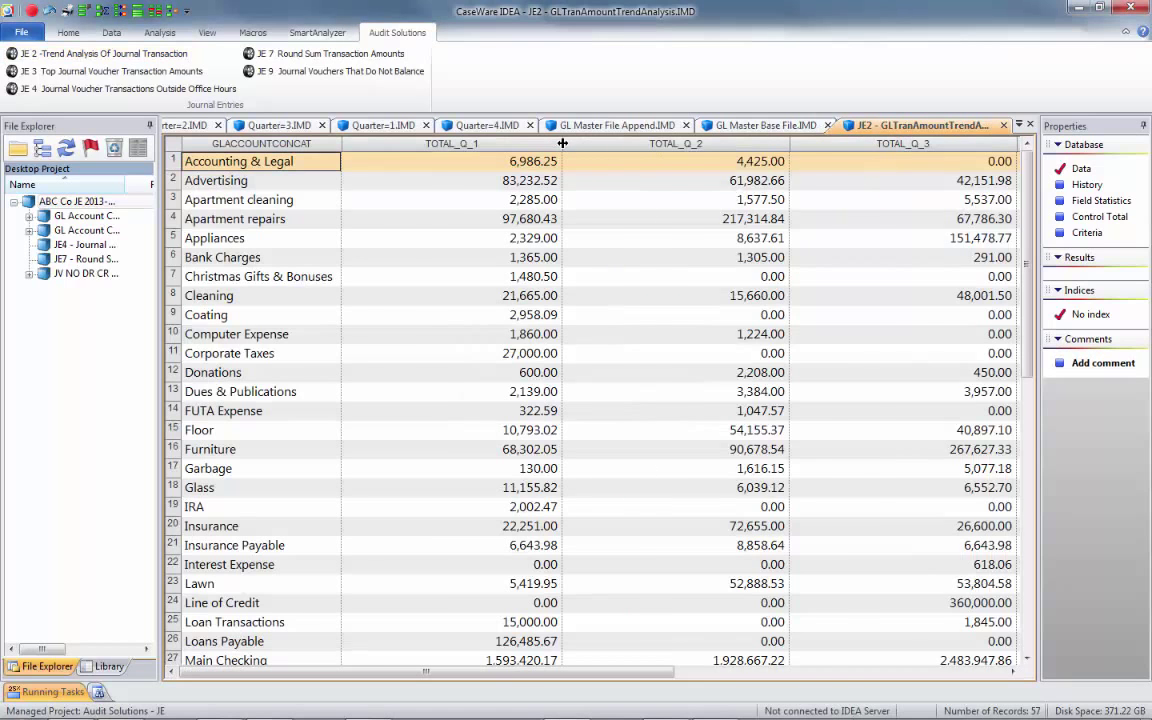
Fit the widths of the quarterly total columns to their contents in the JE2 trend analysis result.
double_click(653, 146)
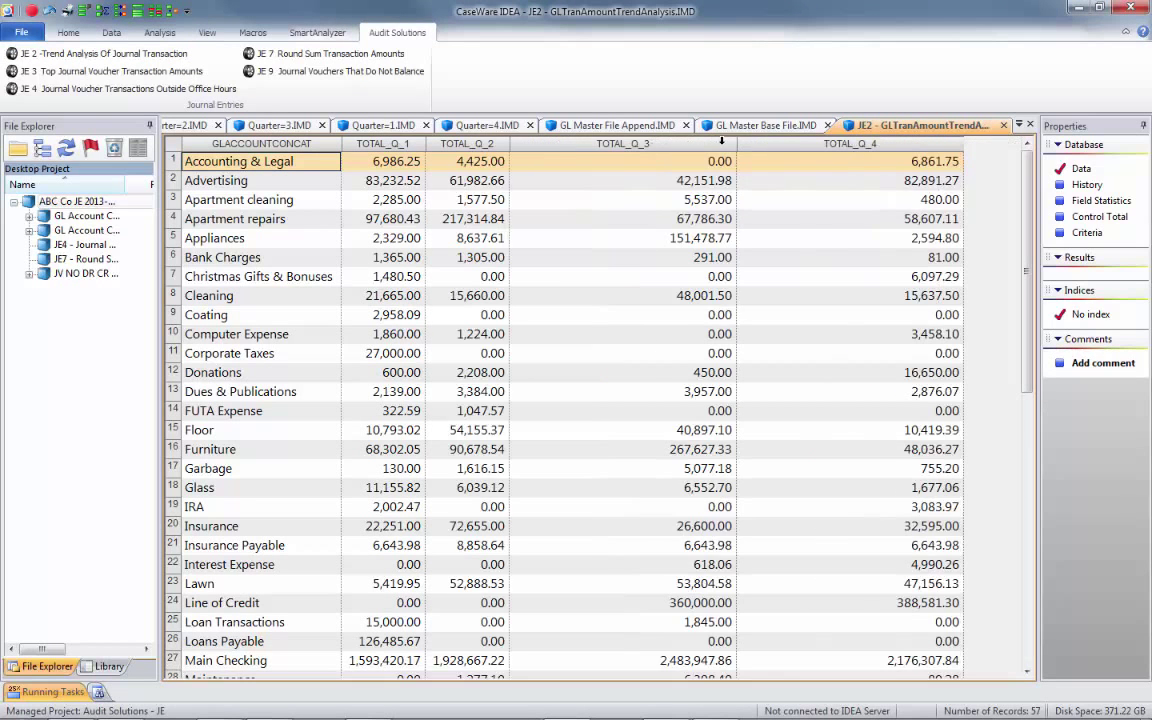
double_click(740, 146)
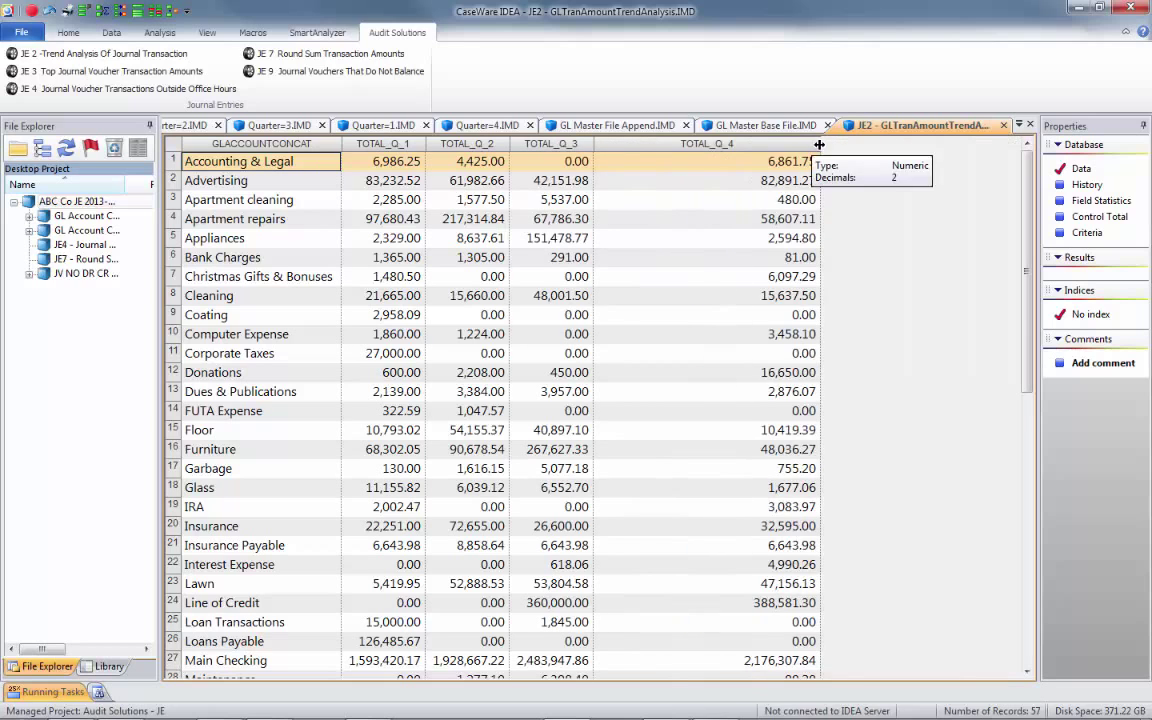
double_click(820, 146)
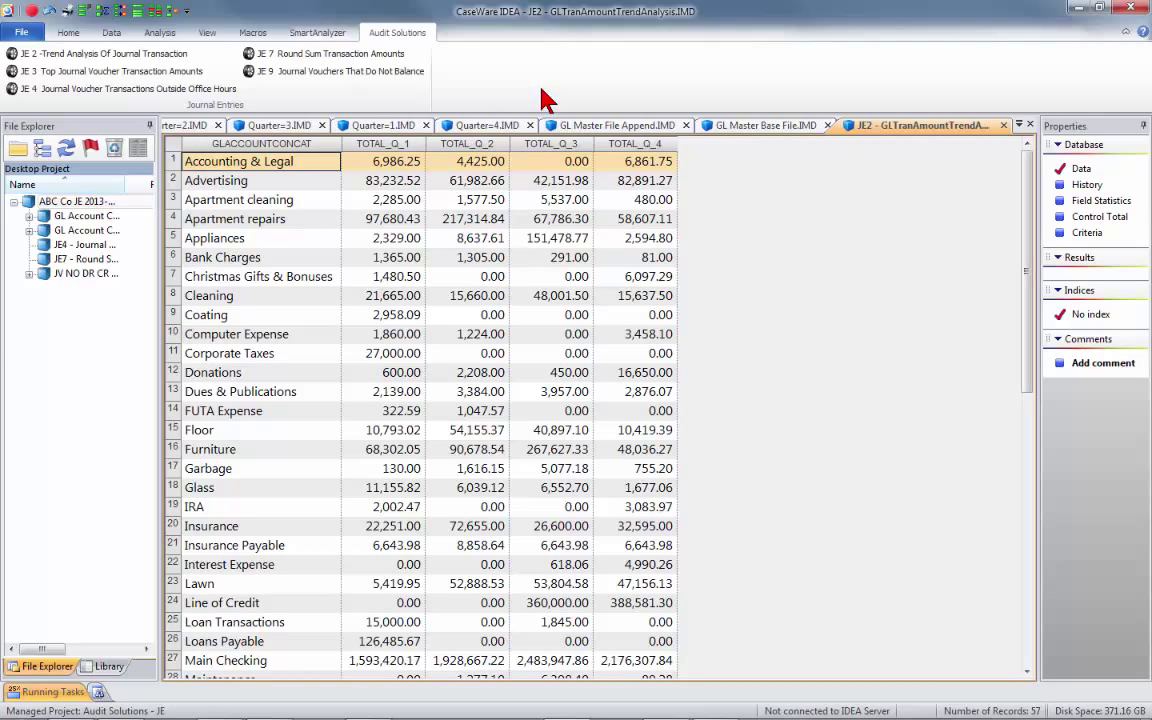
Show the project library and close the JE2 result, GL Master Base File, GL Master File Append and the four Quarter databases.
click(105, 666)
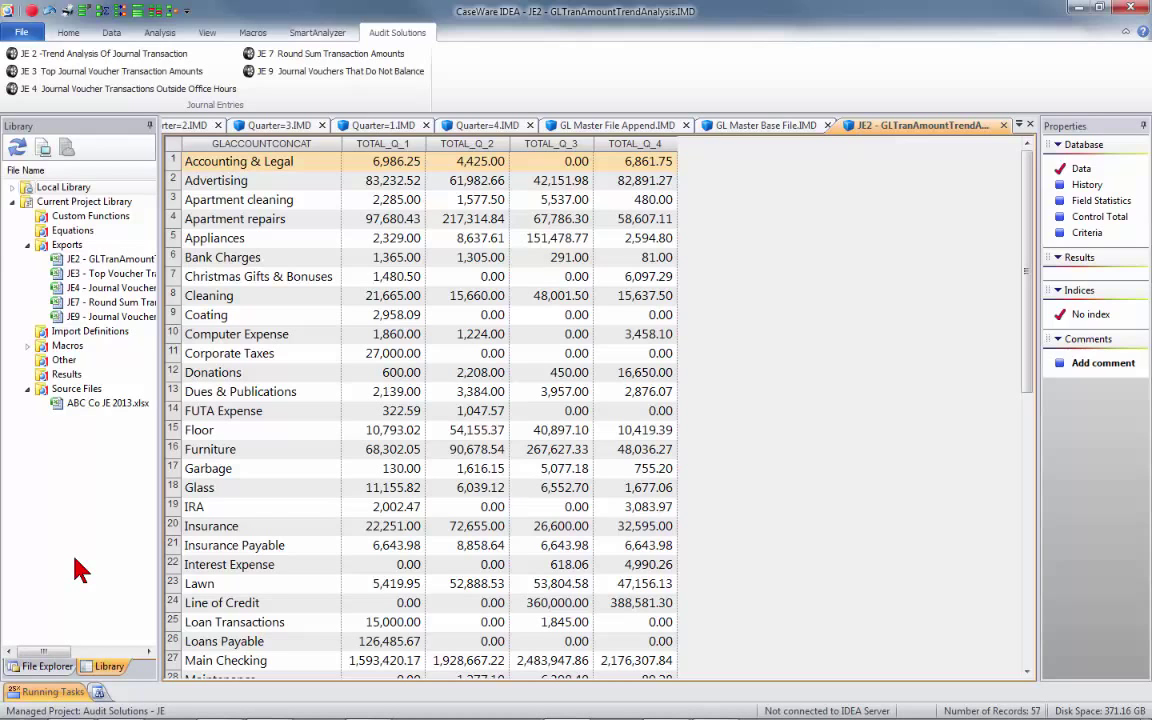
click(1004, 126)
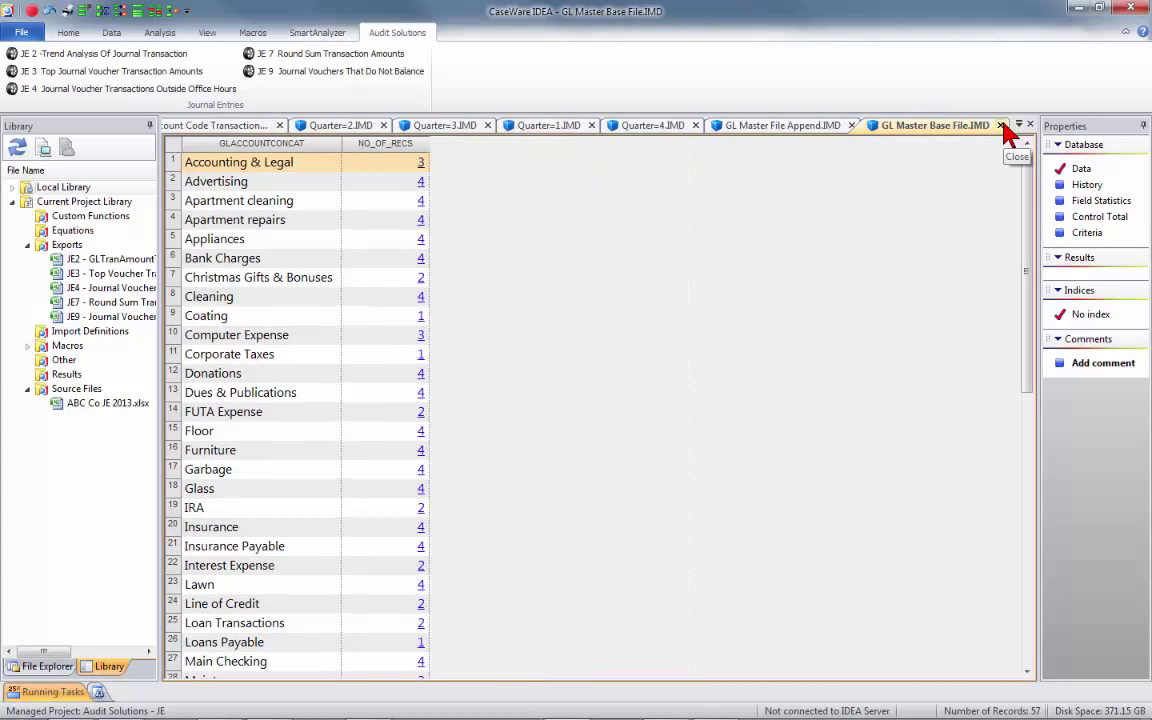
click(1002, 125)
click(1002, 125)
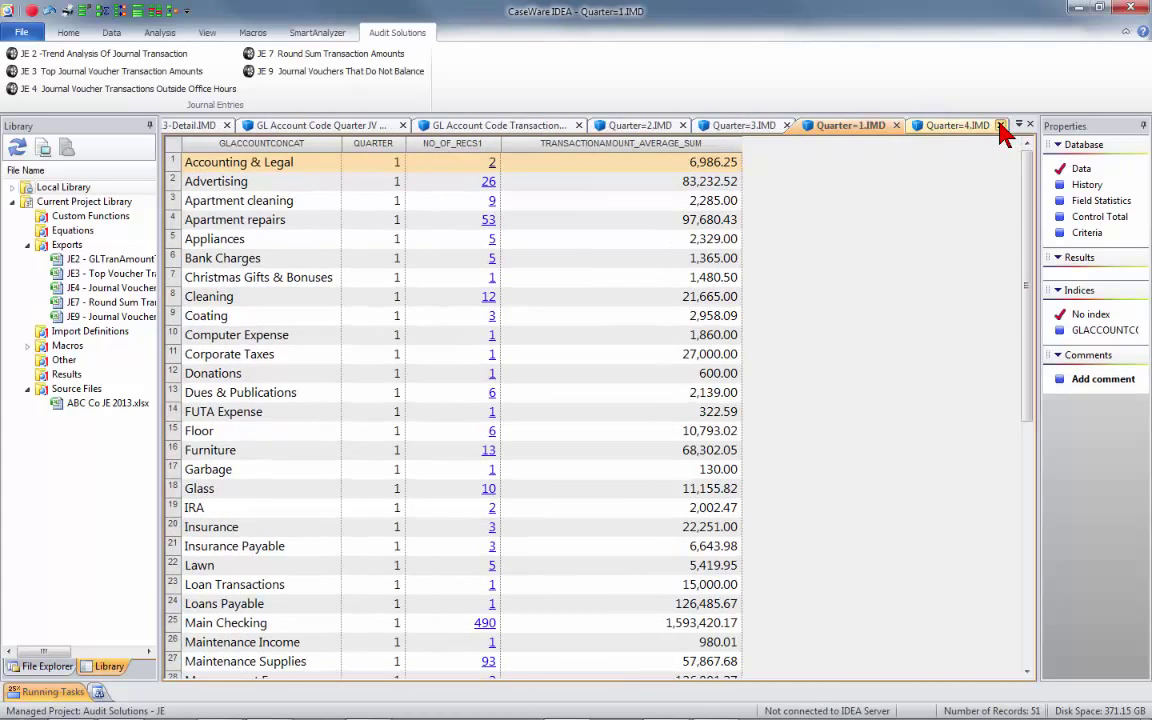
click(1002, 125)
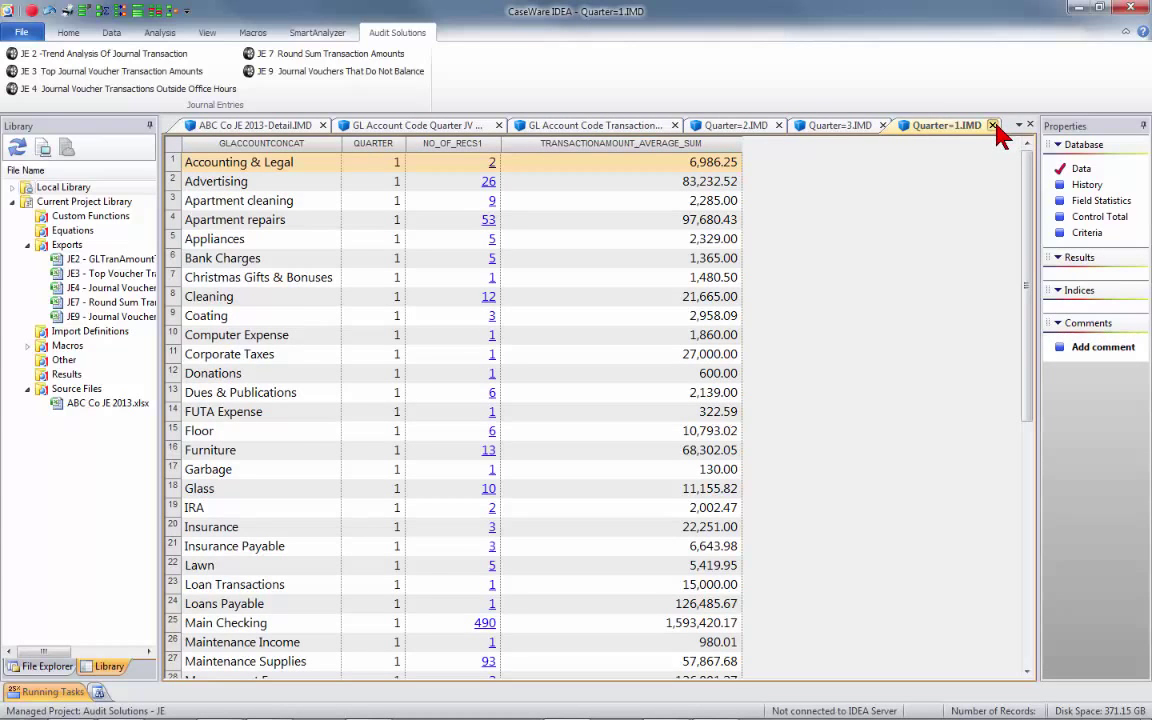
click(993, 125)
click(883, 125)
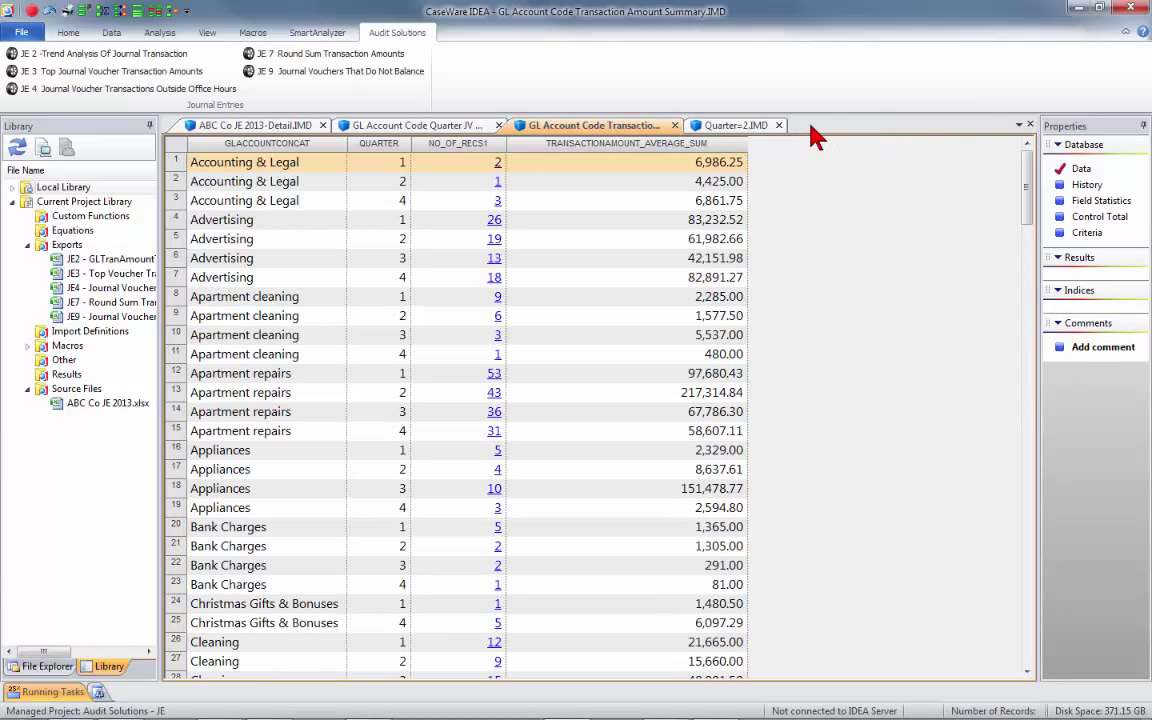
click(778, 125)
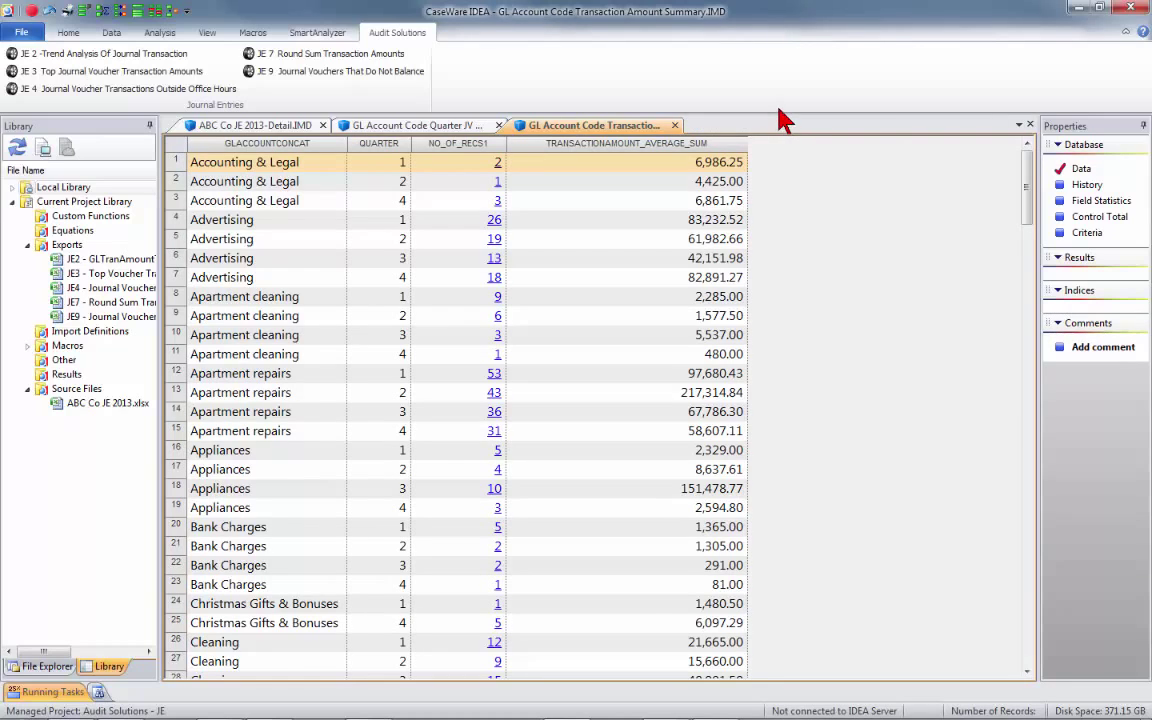
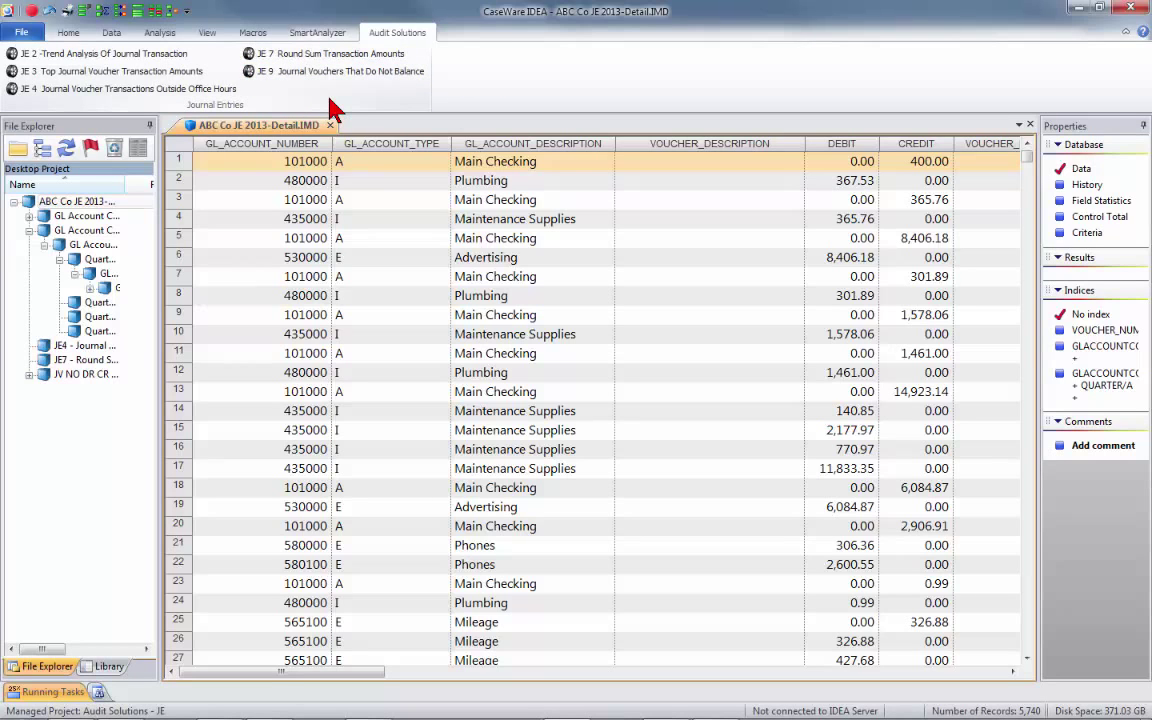
Run the JE 1 Pareto Analysis of Amount macro from the project's Macros.ILB folder on the ABC Co JE 2013-Detail database.
click(252, 33)
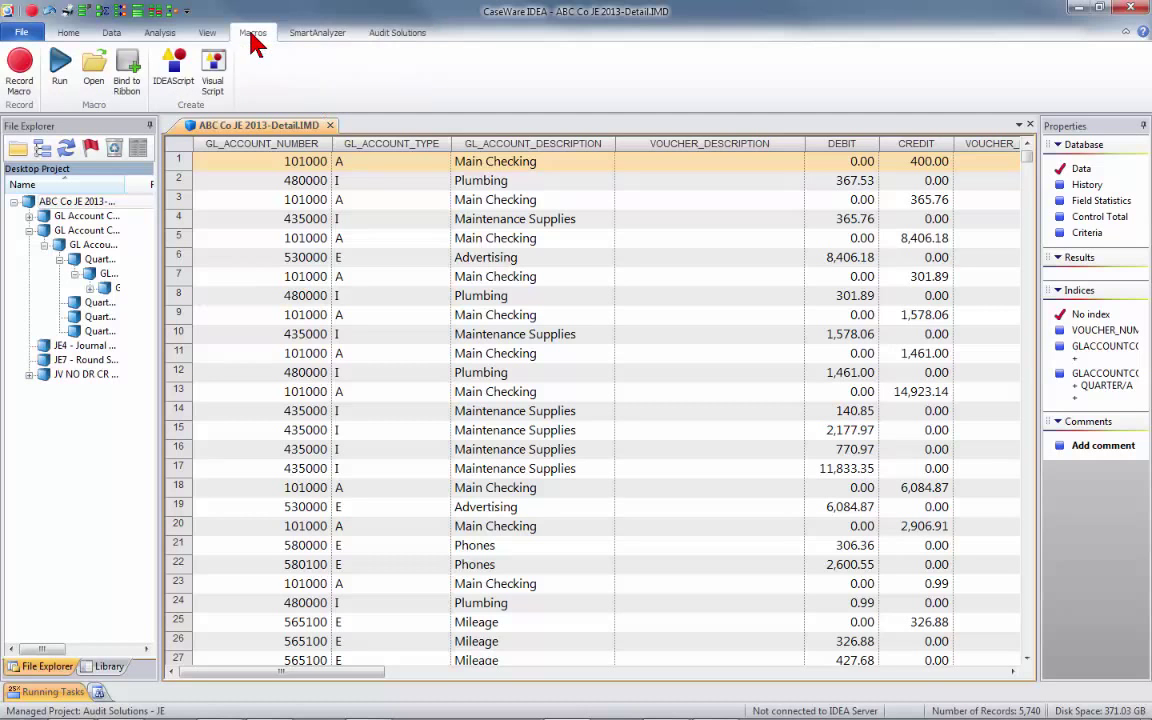
click(60, 68)
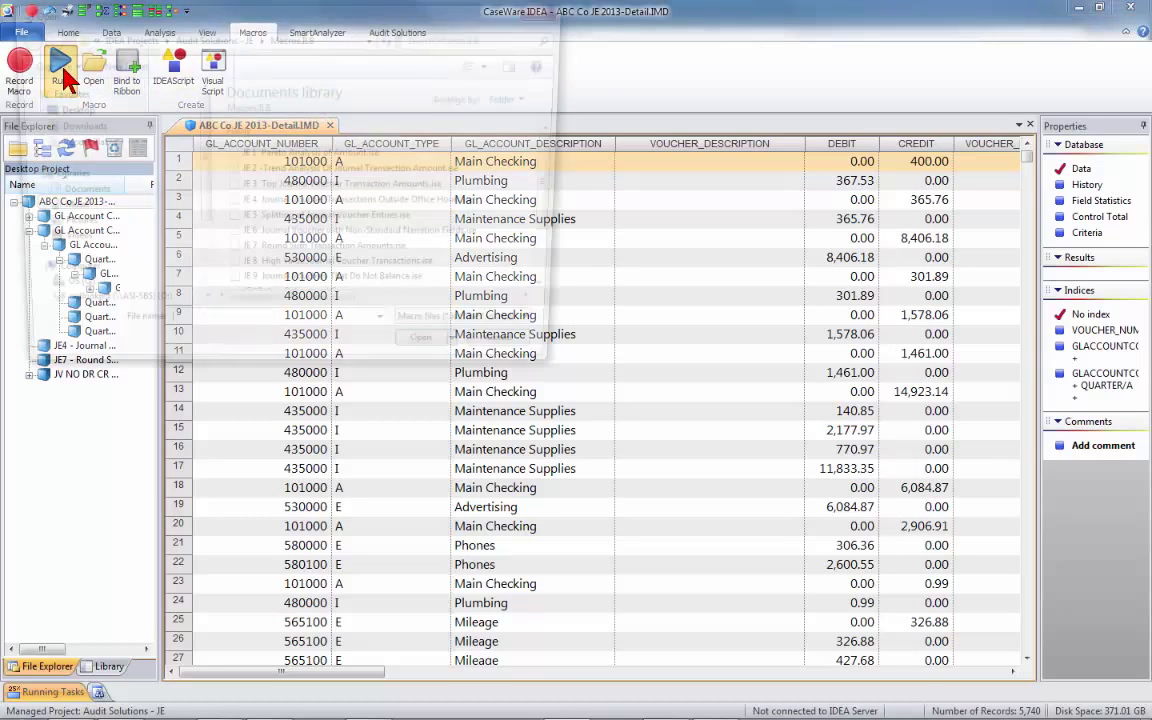
drag(221, 30, 350, 72)
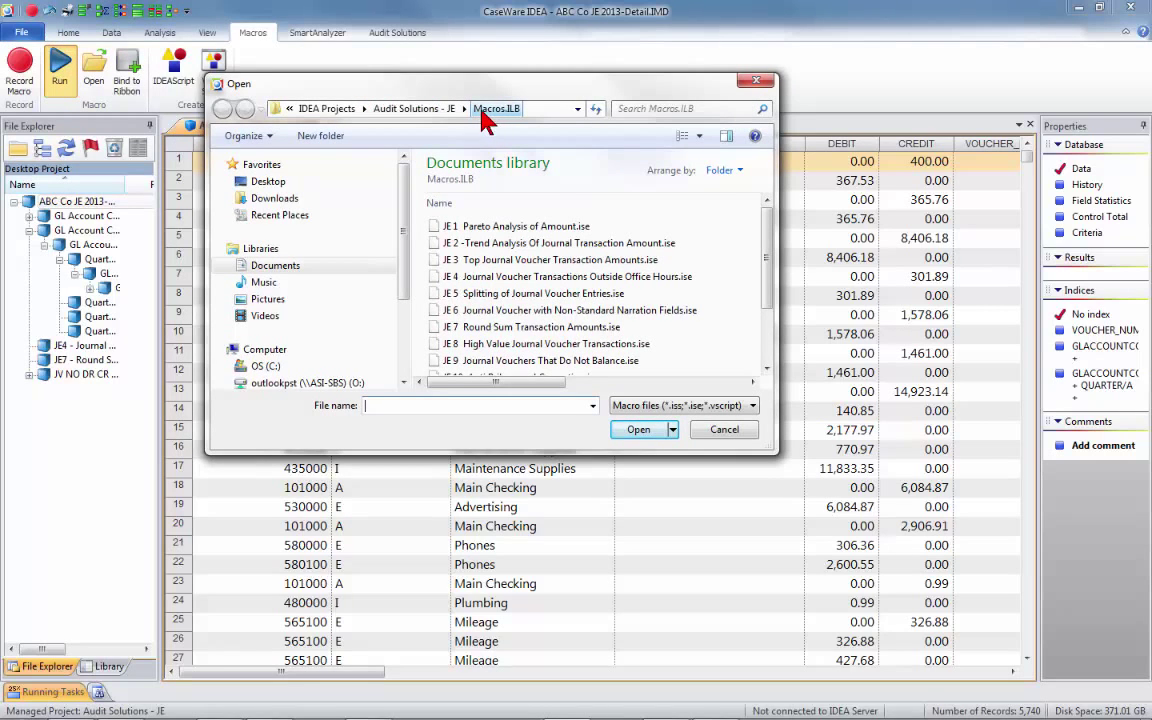
click(472, 228)
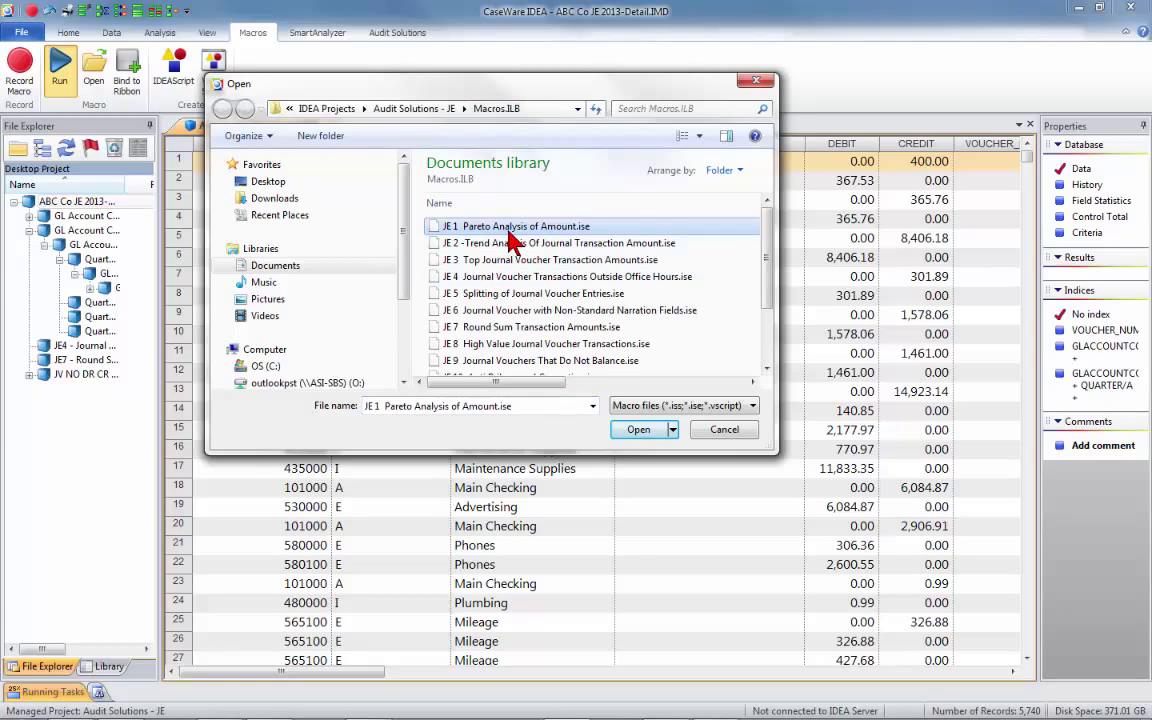
click(631, 432)
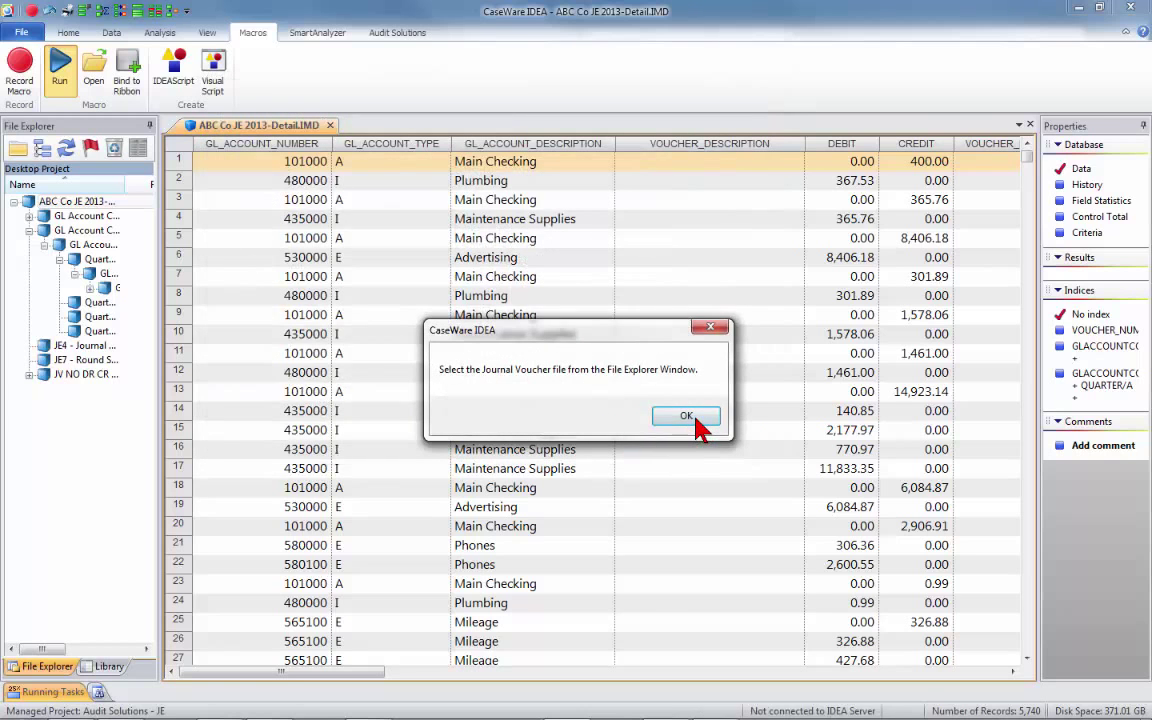
click(686, 416)
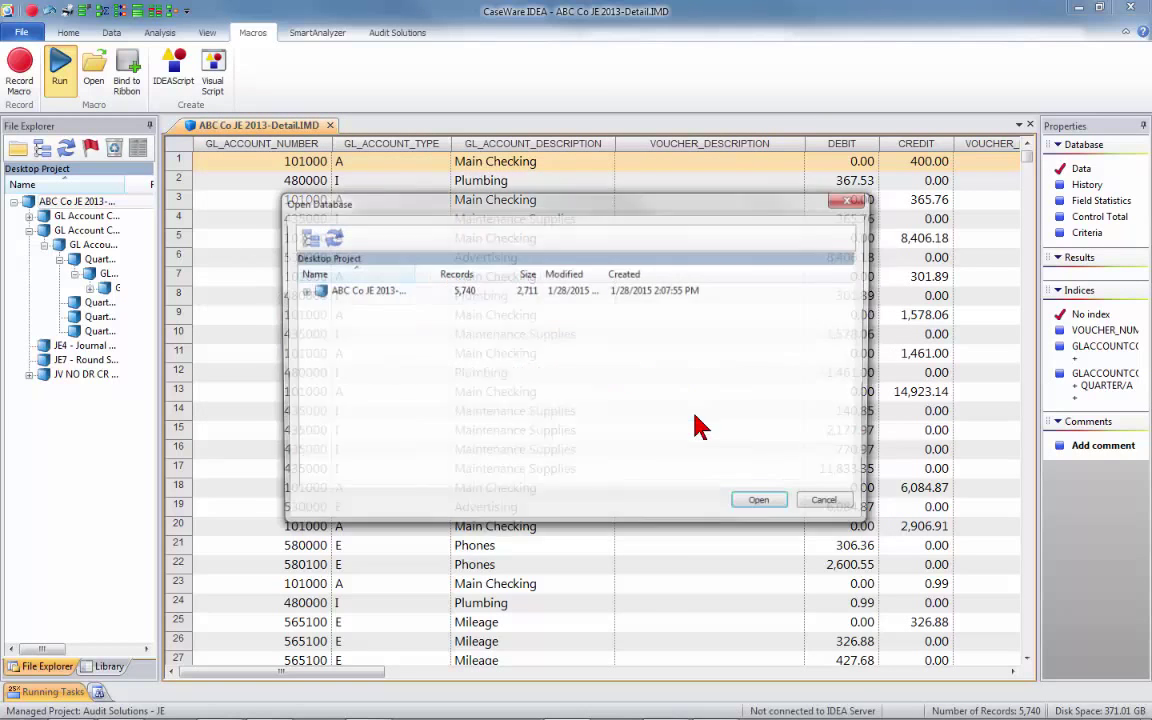
click(365, 292)
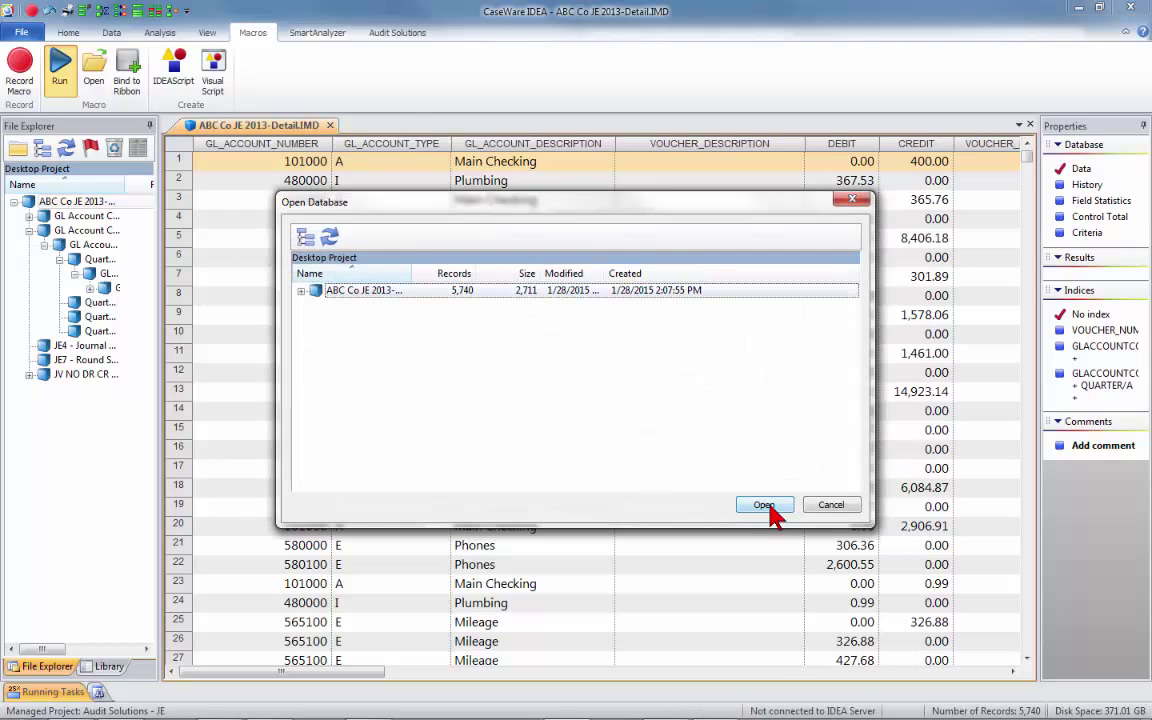
click(768, 506)
Set the upper bound for Category-C low value items to 20000 and for Category-B medium value items to 30000.00.
drag(257, 147, 554, 236)
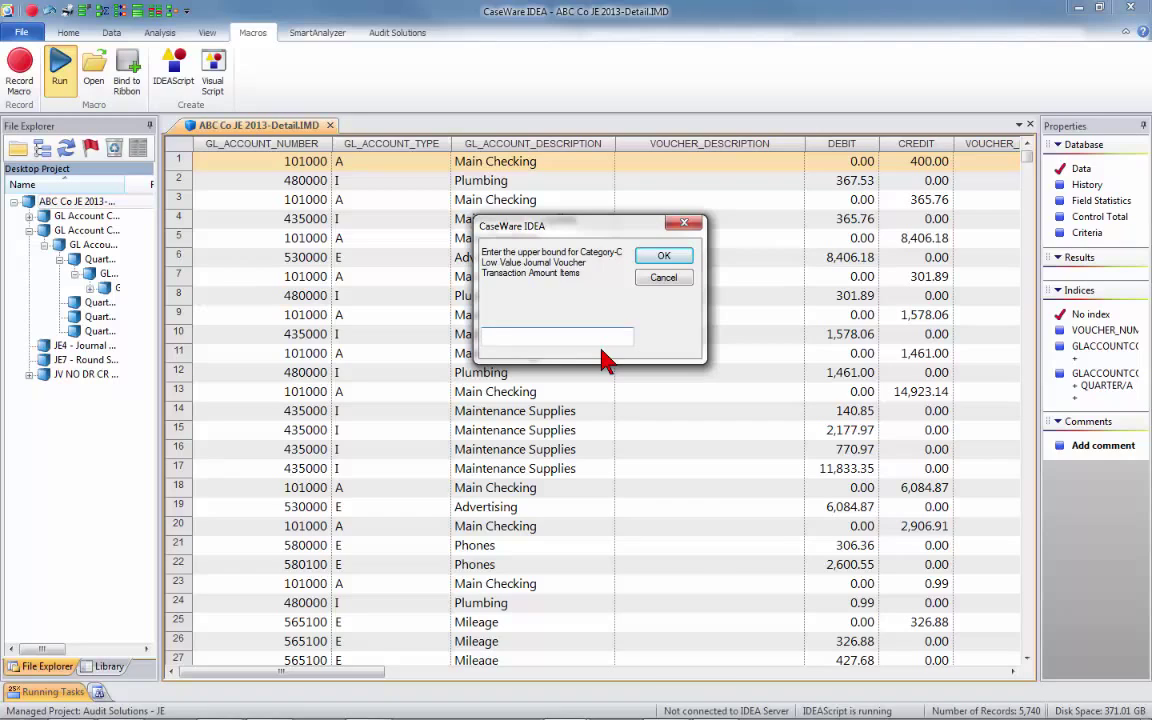
text(20000)
click(663, 256)
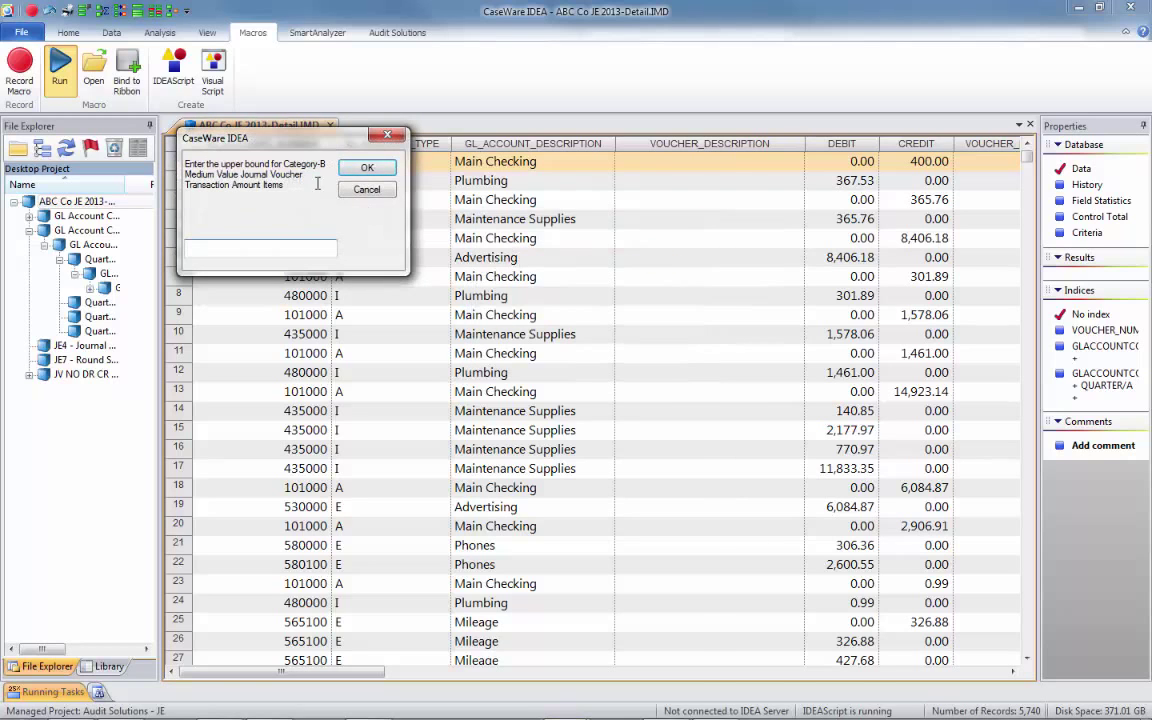
drag(260, 137, 583, 269)
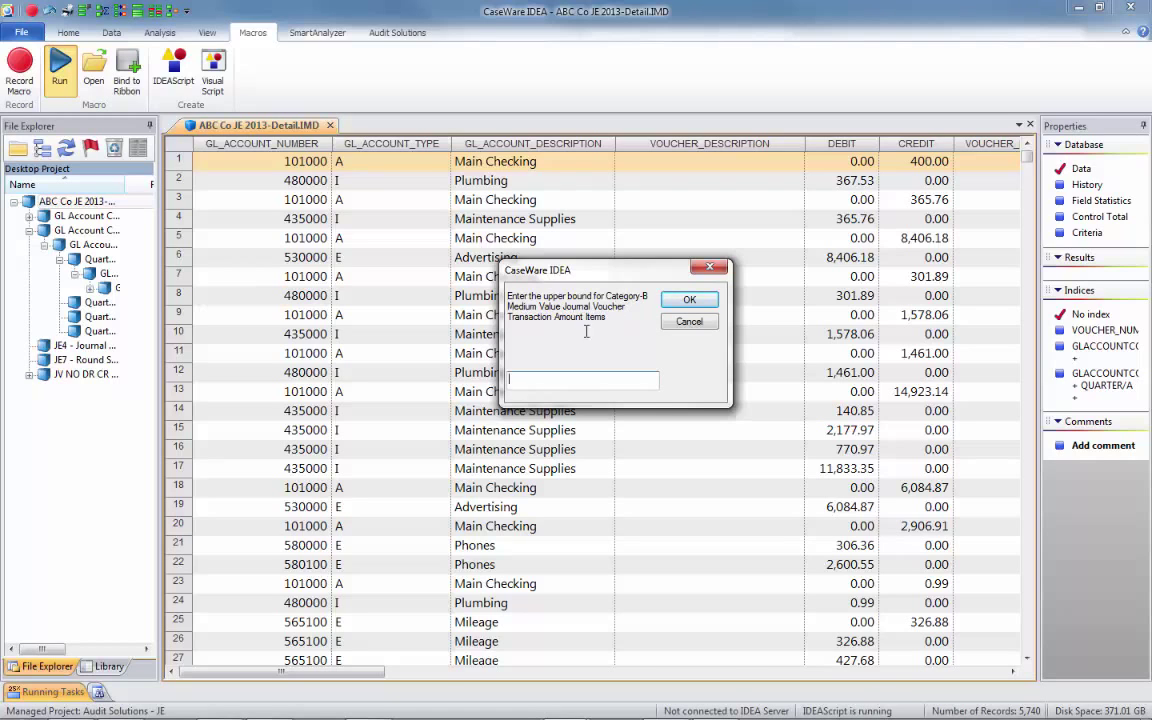
text(30000.00)
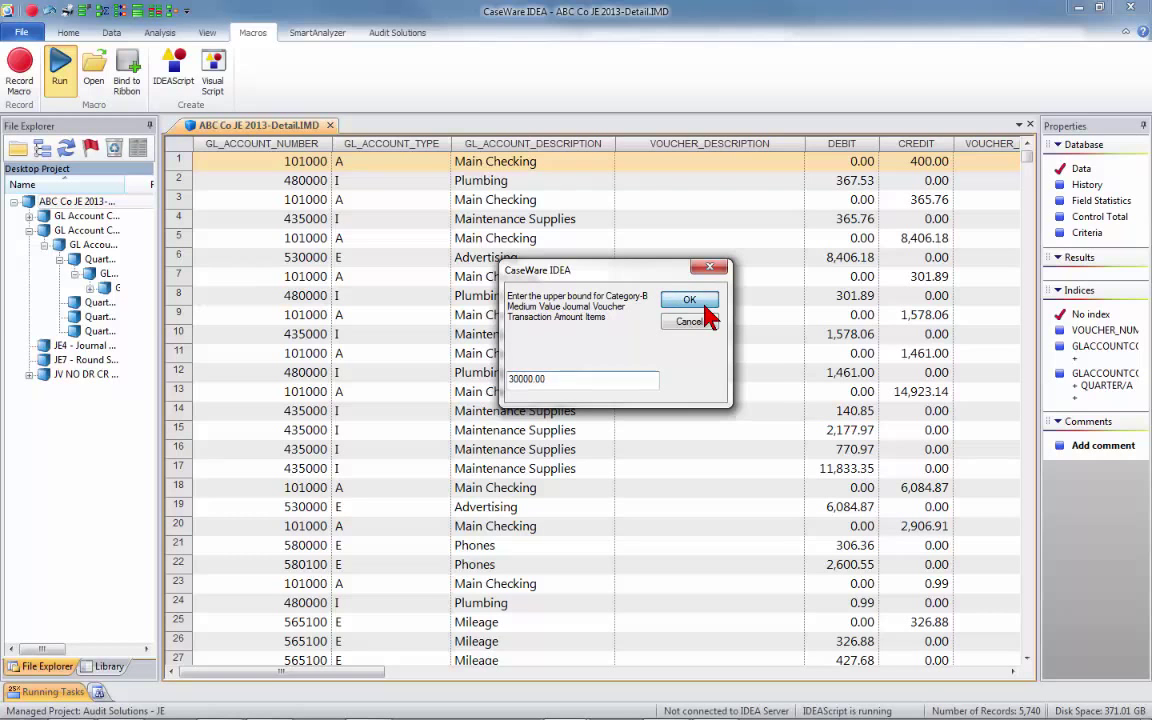
click(705, 305)
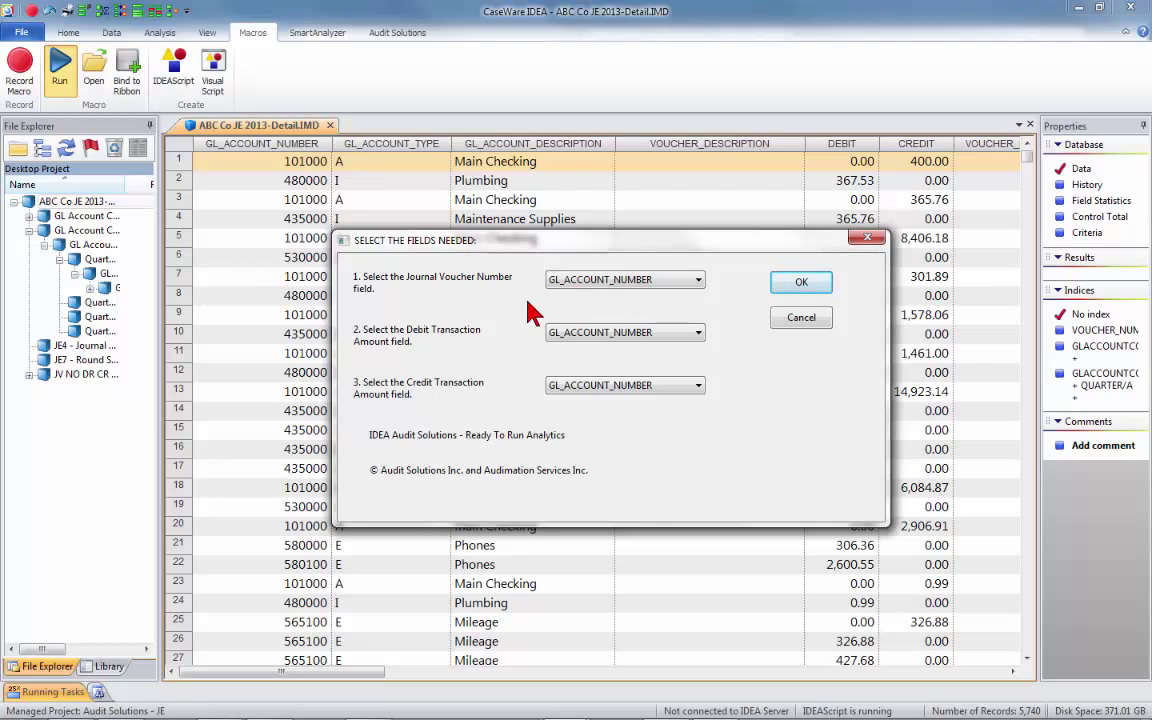
Set the journal voucher number field to VOUCHER_NUMBER, debit to DEBIT and credit to CREDIT, and run the JE 1 analytic.
click(637, 281)
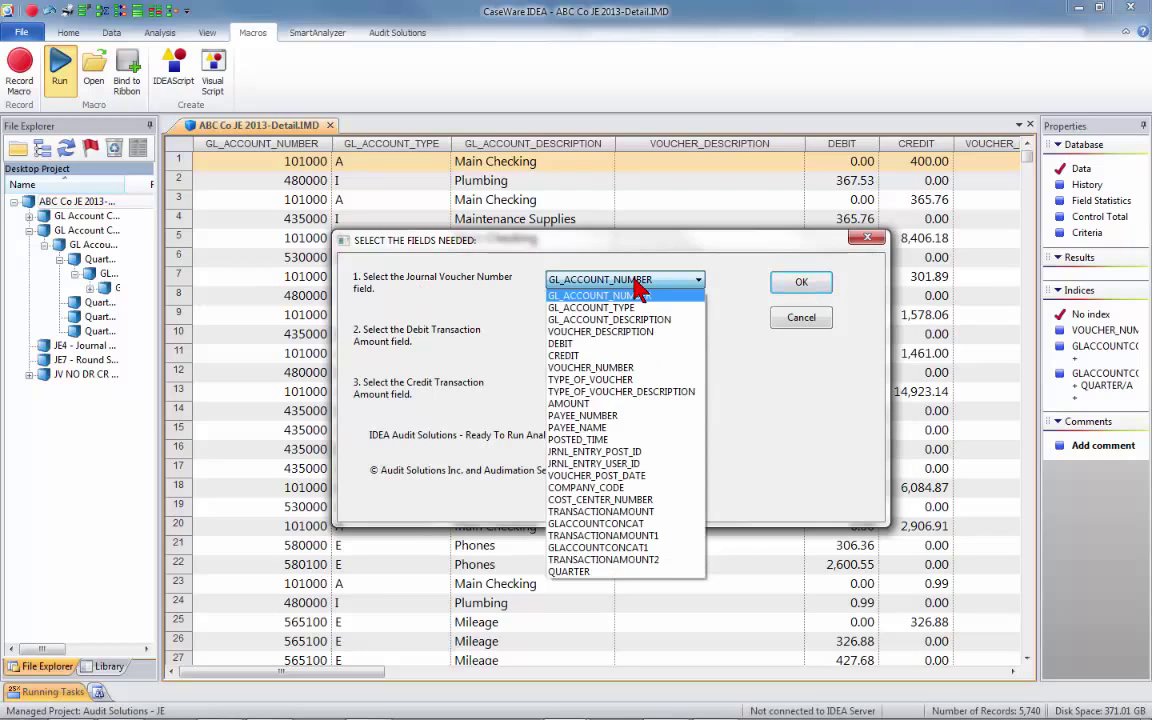
click(608, 367)
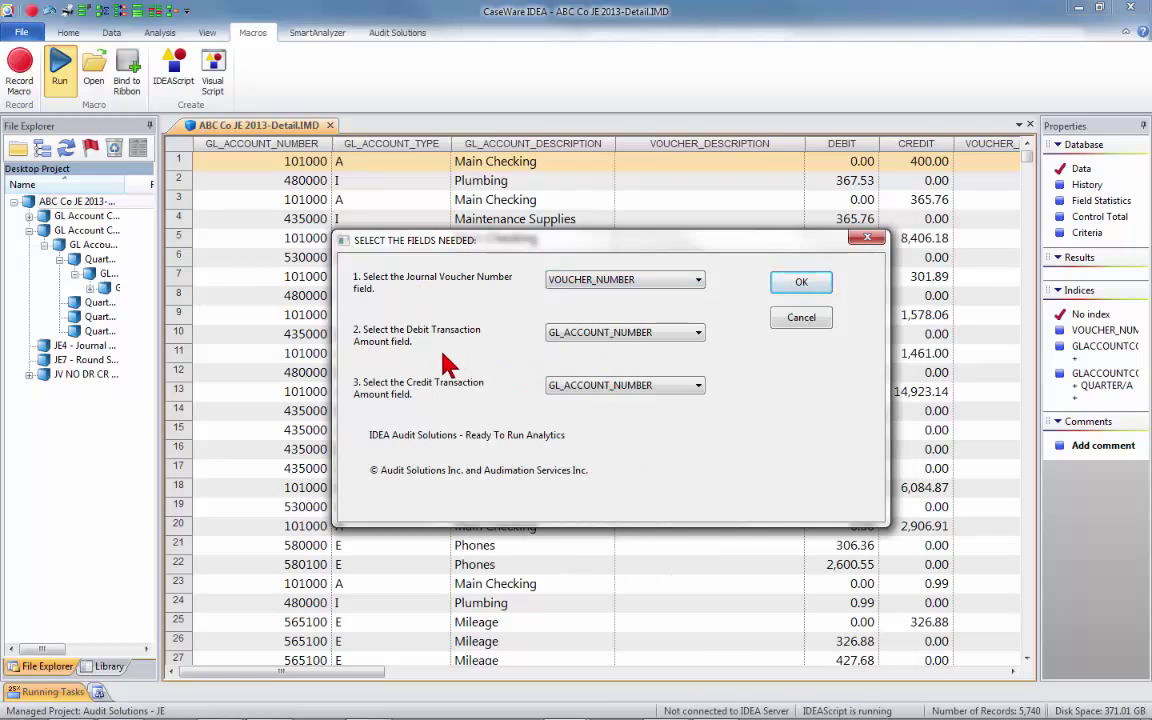
click(566, 335)
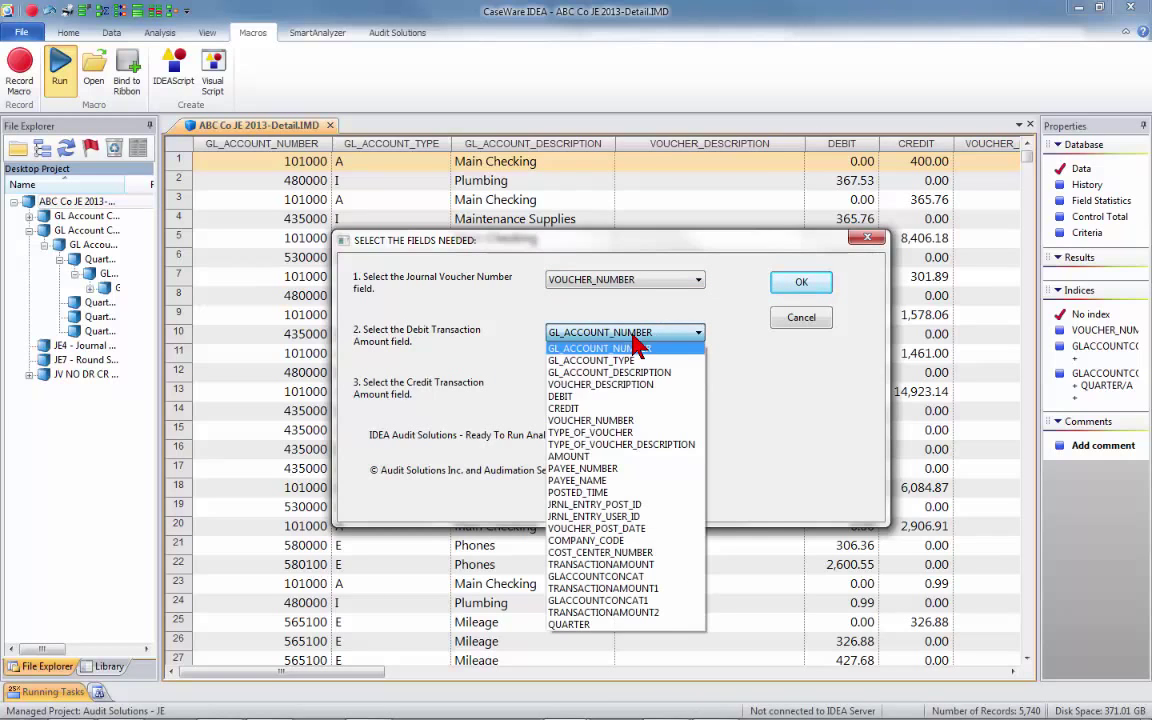
click(580, 398)
click(625, 386)
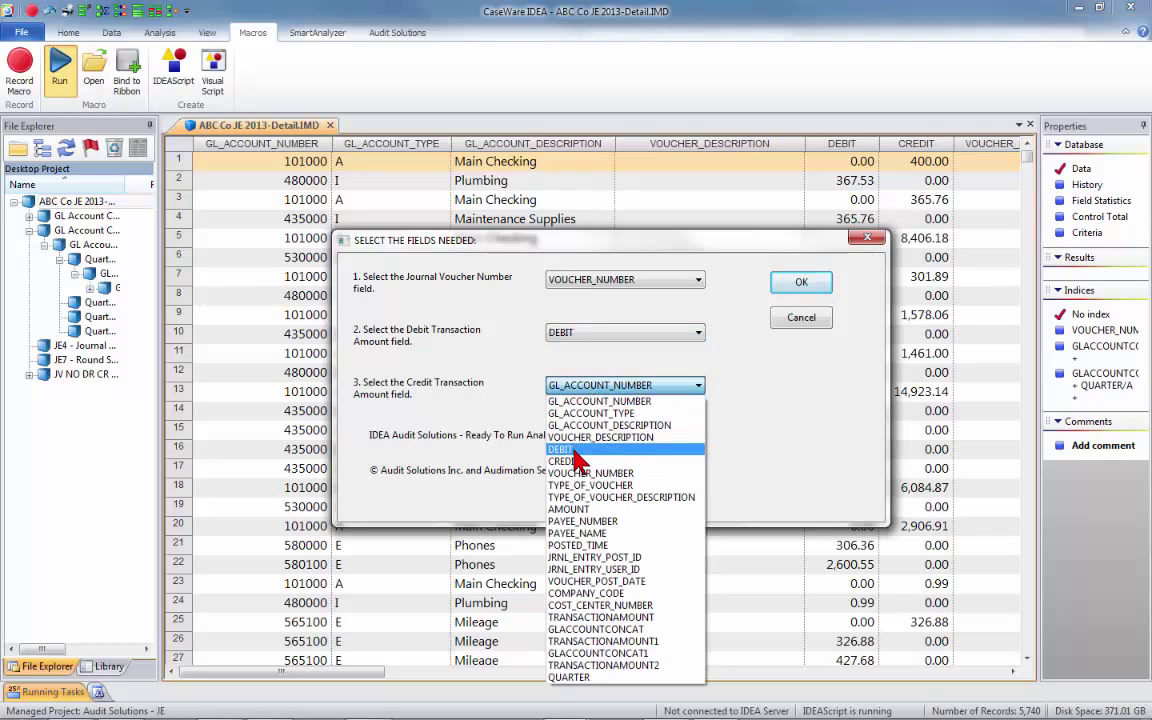
click(572, 463)
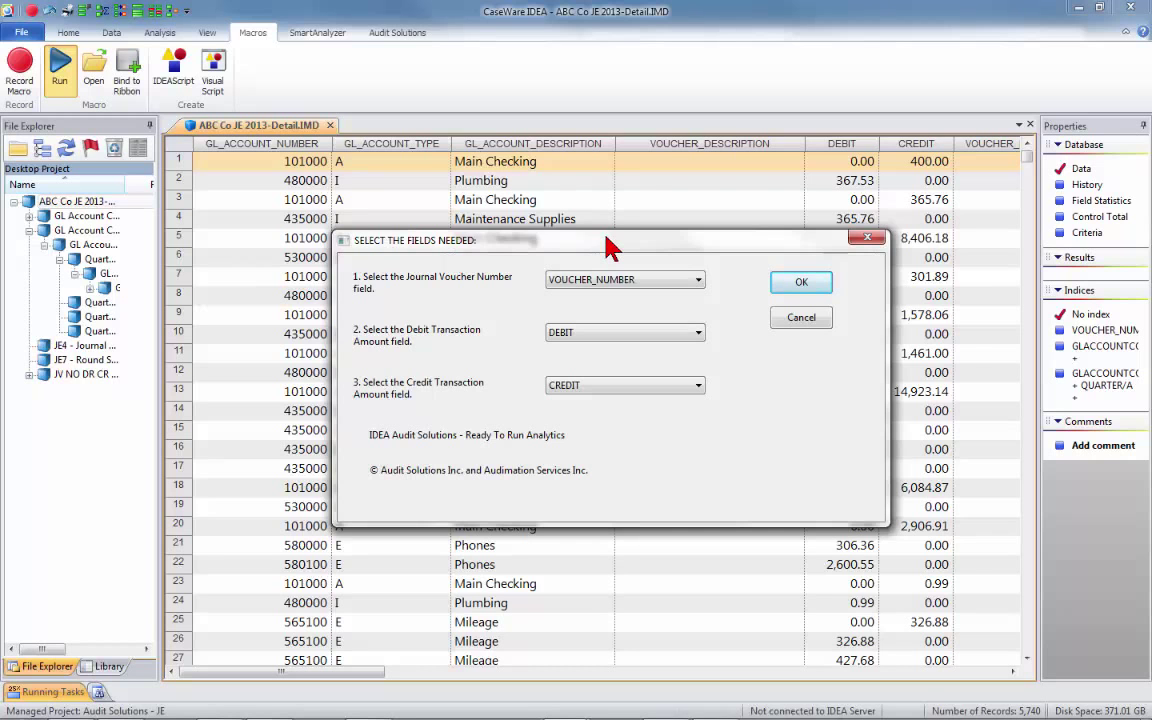
click(801, 283)
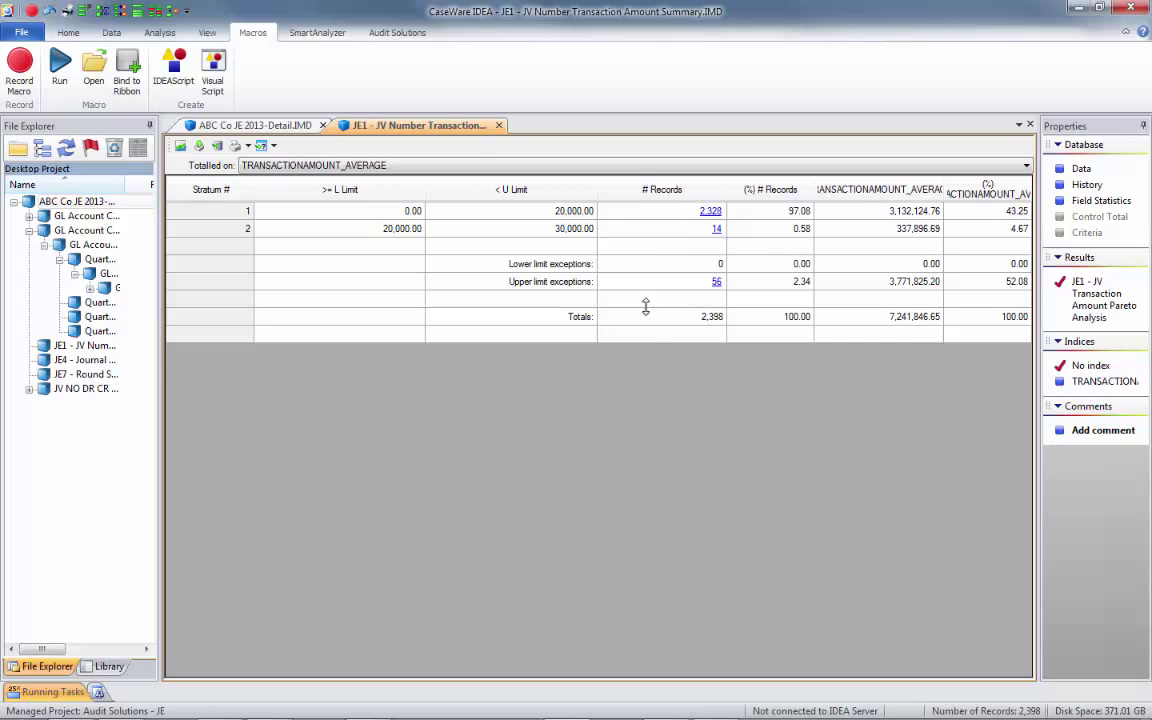
Preview the records of the 20,000 to 30,000 stratum, and view the JE1 summary's data before returning to its Pareto Analysis result.
right_click(717, 230)
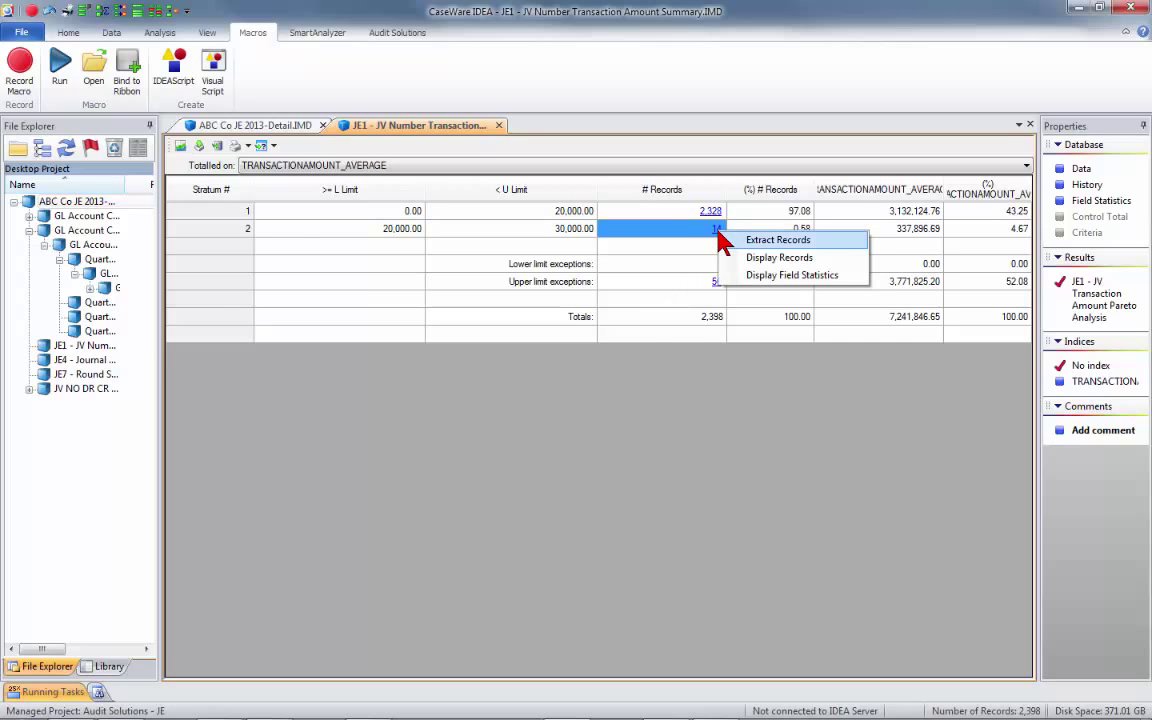
click(750, 258)
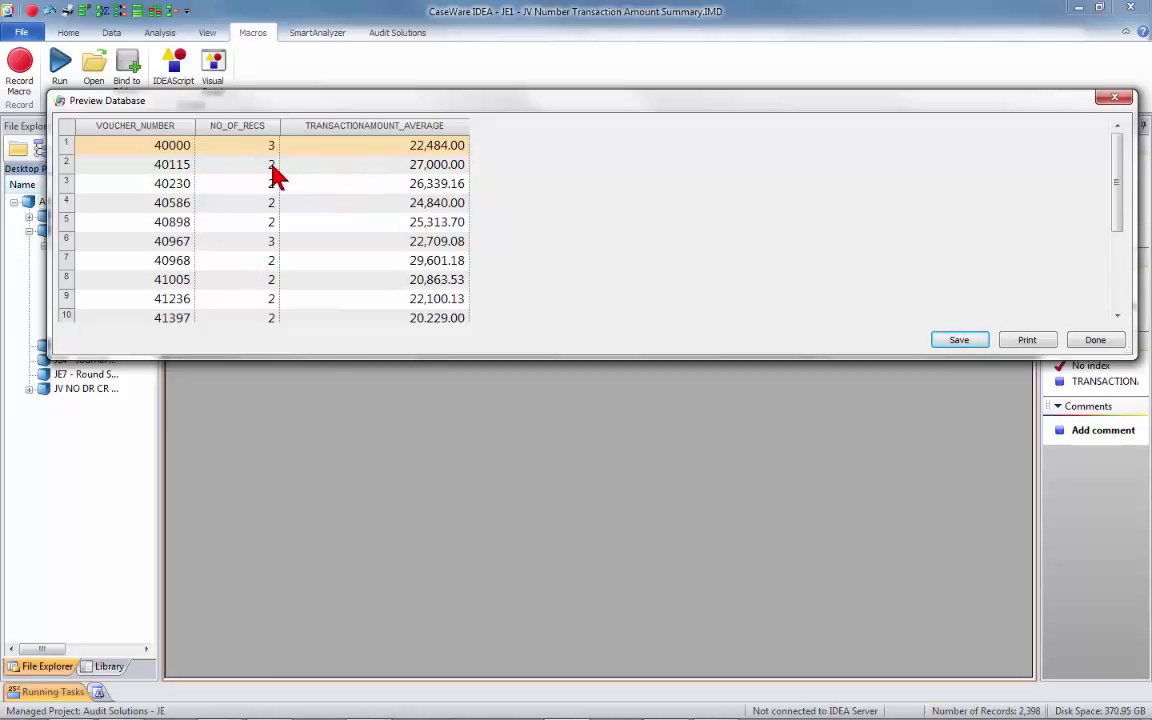
click(162, 146)
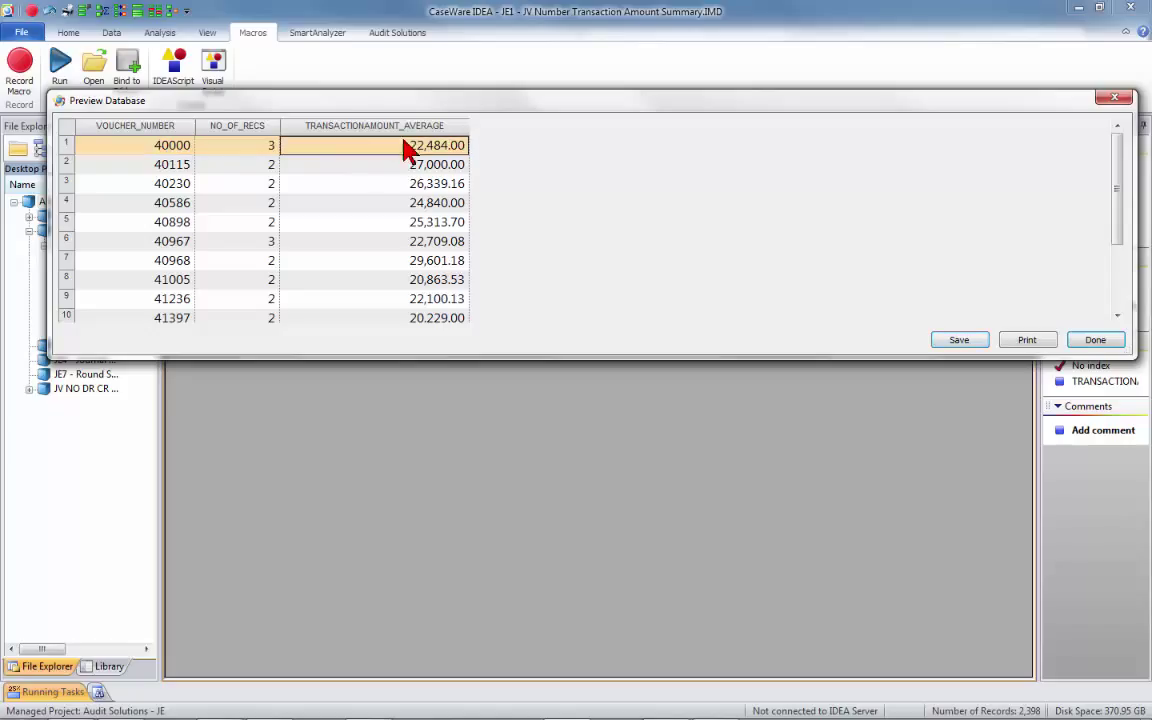
click(1096, 342)
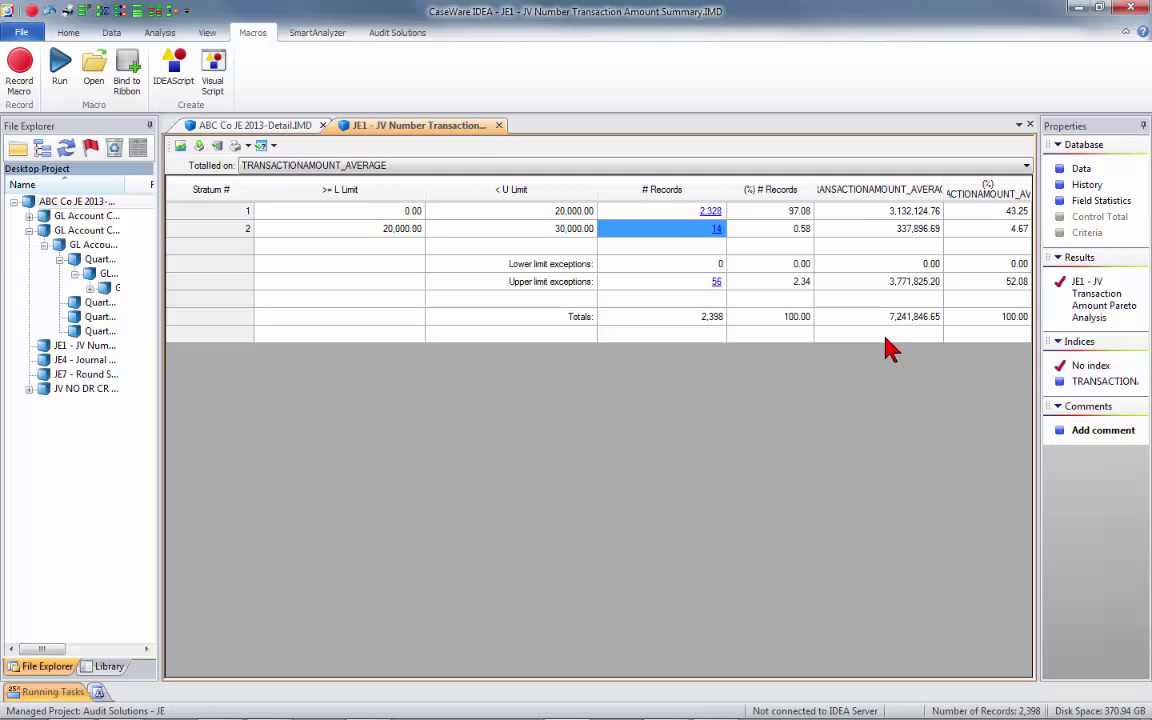
click(1081, 168)
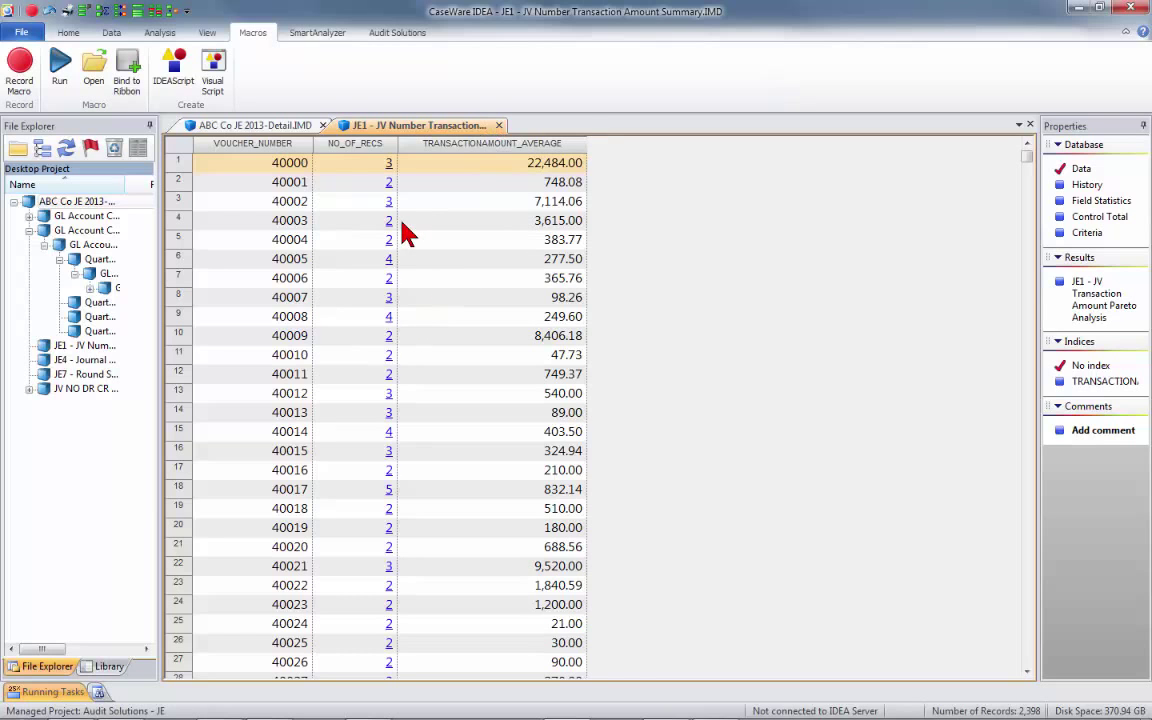
click(1086, 305)
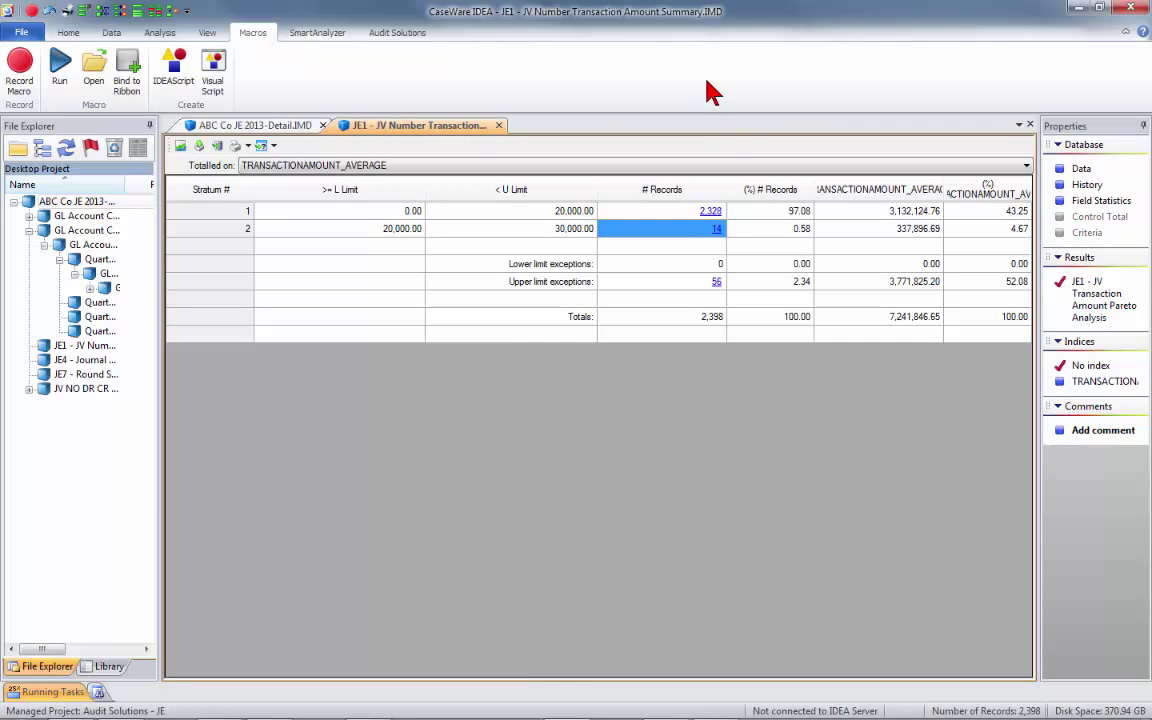